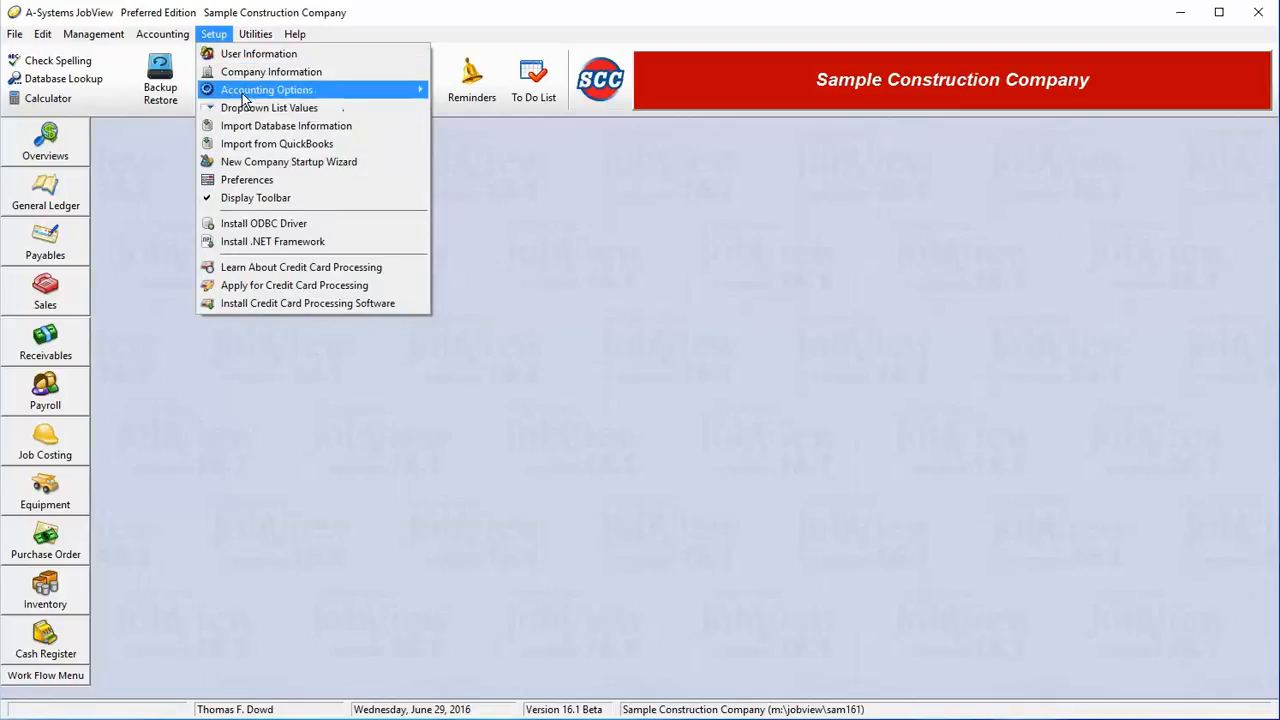
Step: Open Federal Tax Setup via Setup > Accounting Options > Payroll Options > Federal Taxes
mouse_move(298, 92)
mouse_move(486, 186)
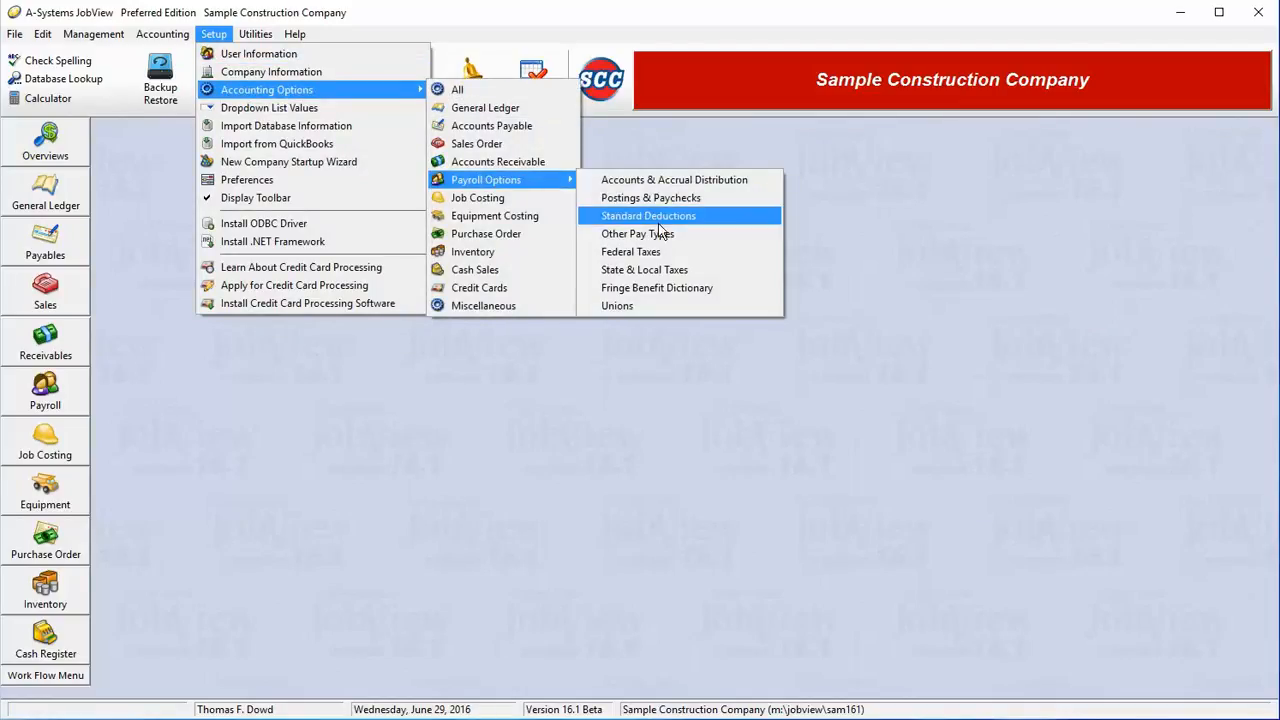
left_click(664, 252)
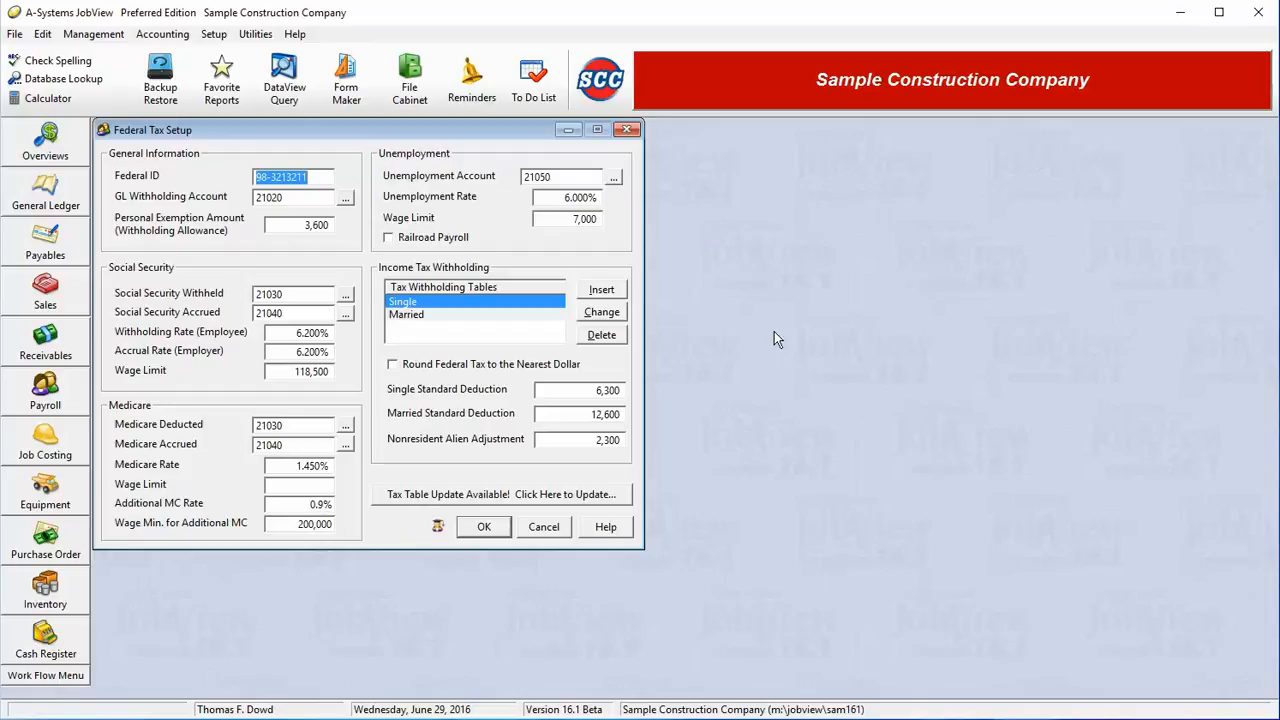
left_click(324, 201)
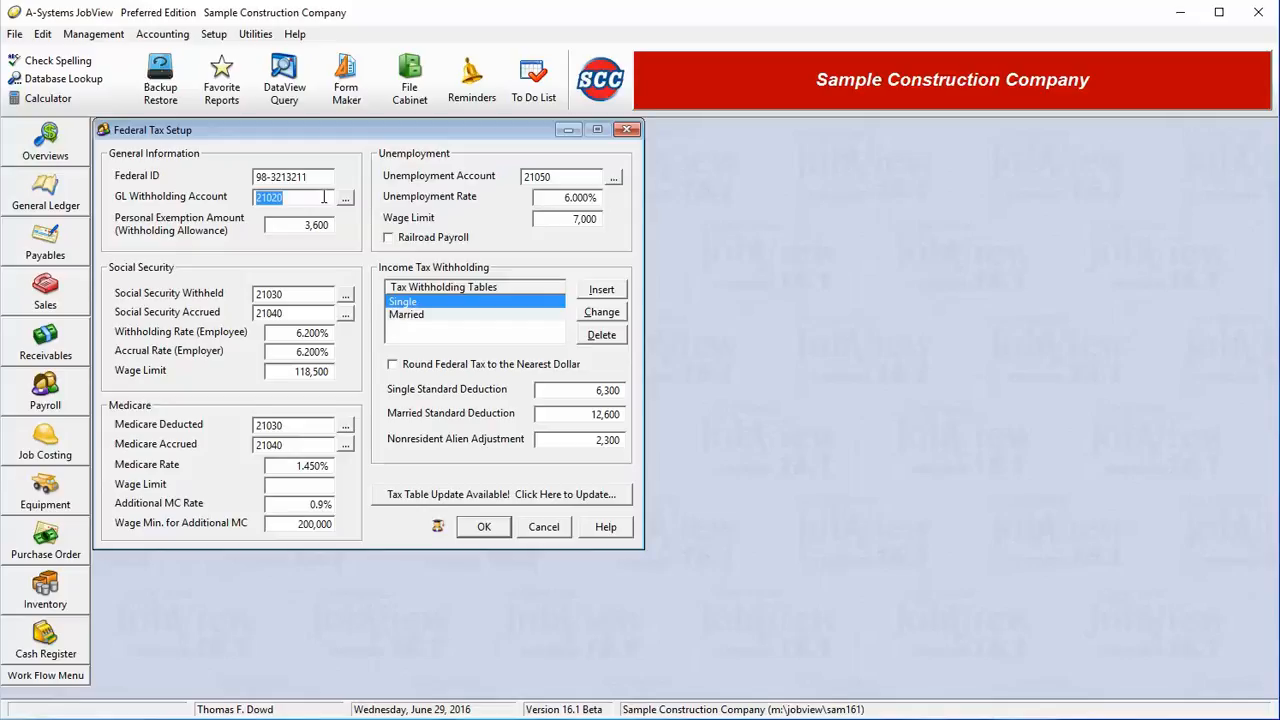
left_click(332, 228)
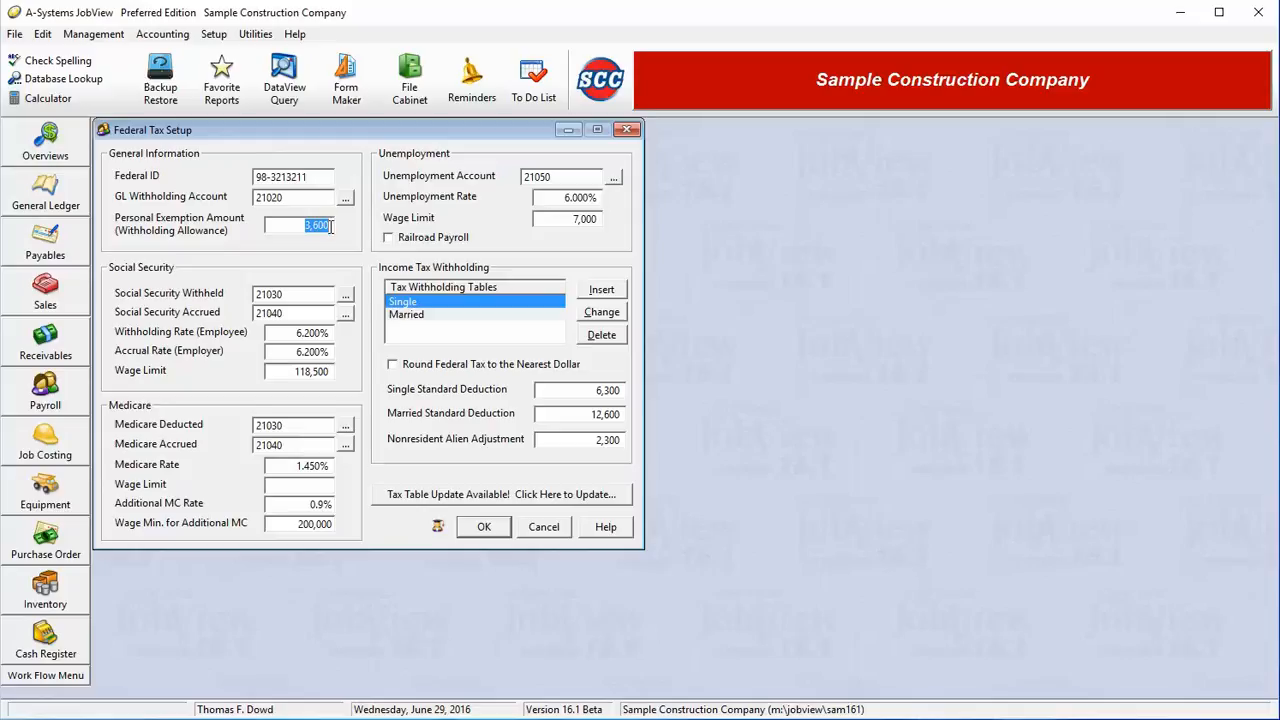
left_click(303, 296)
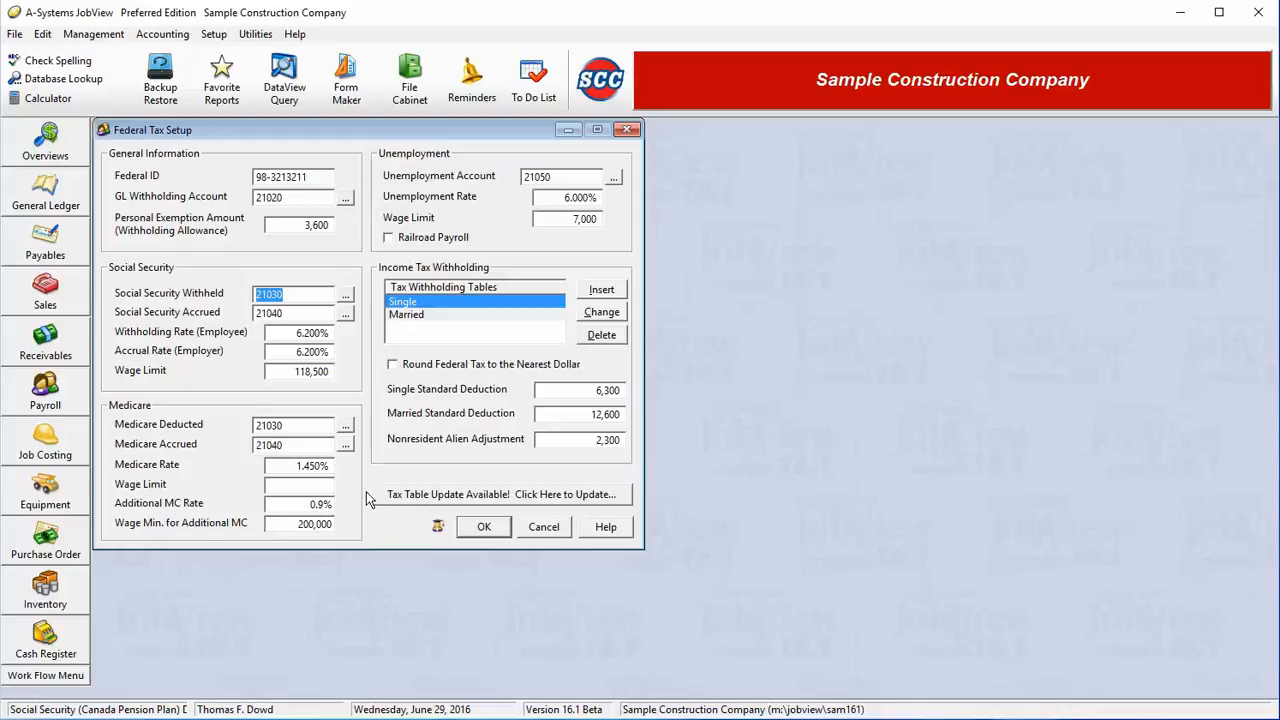
left_click(429, 239)
left_click(431, 242)
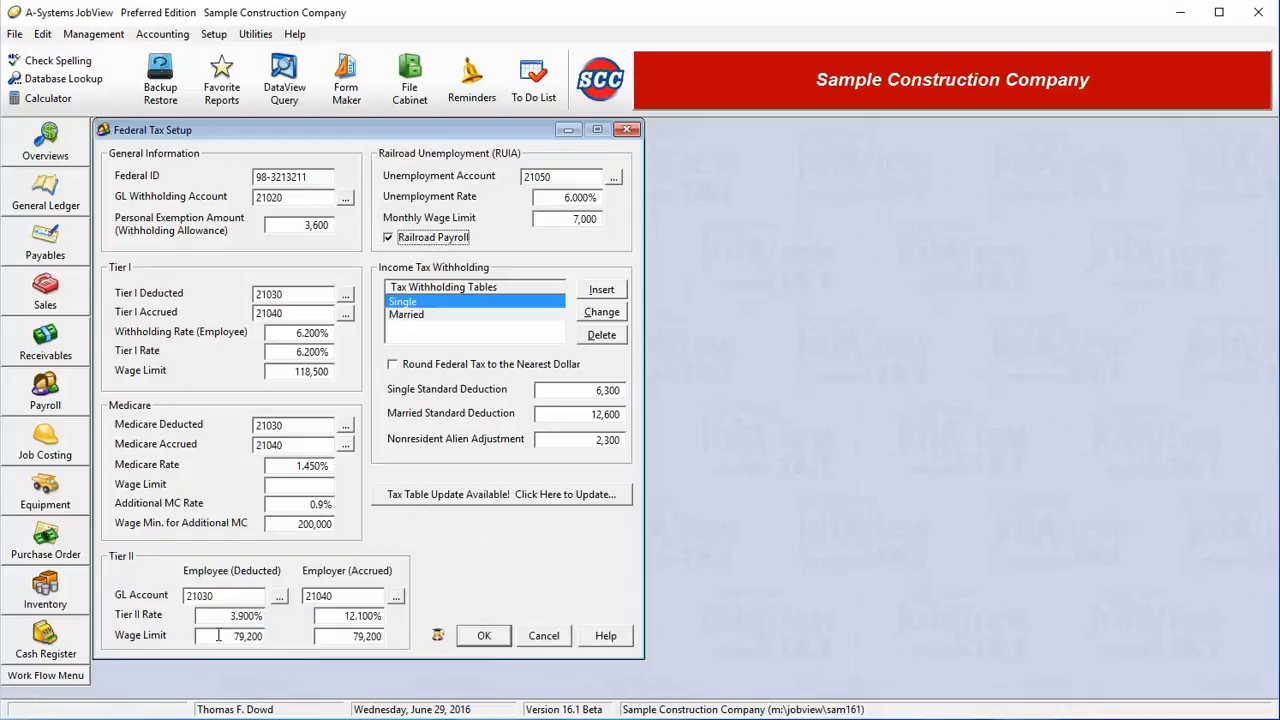
left_click(412, 245)
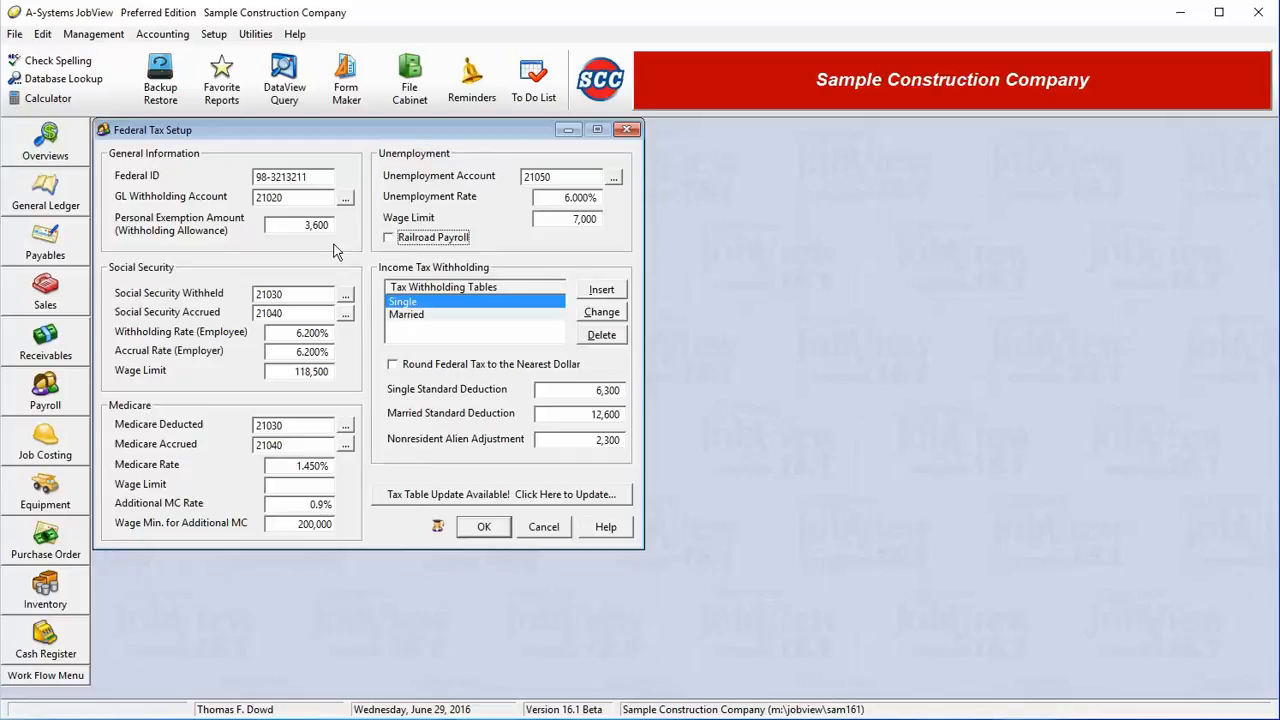
left_click(295, 294)
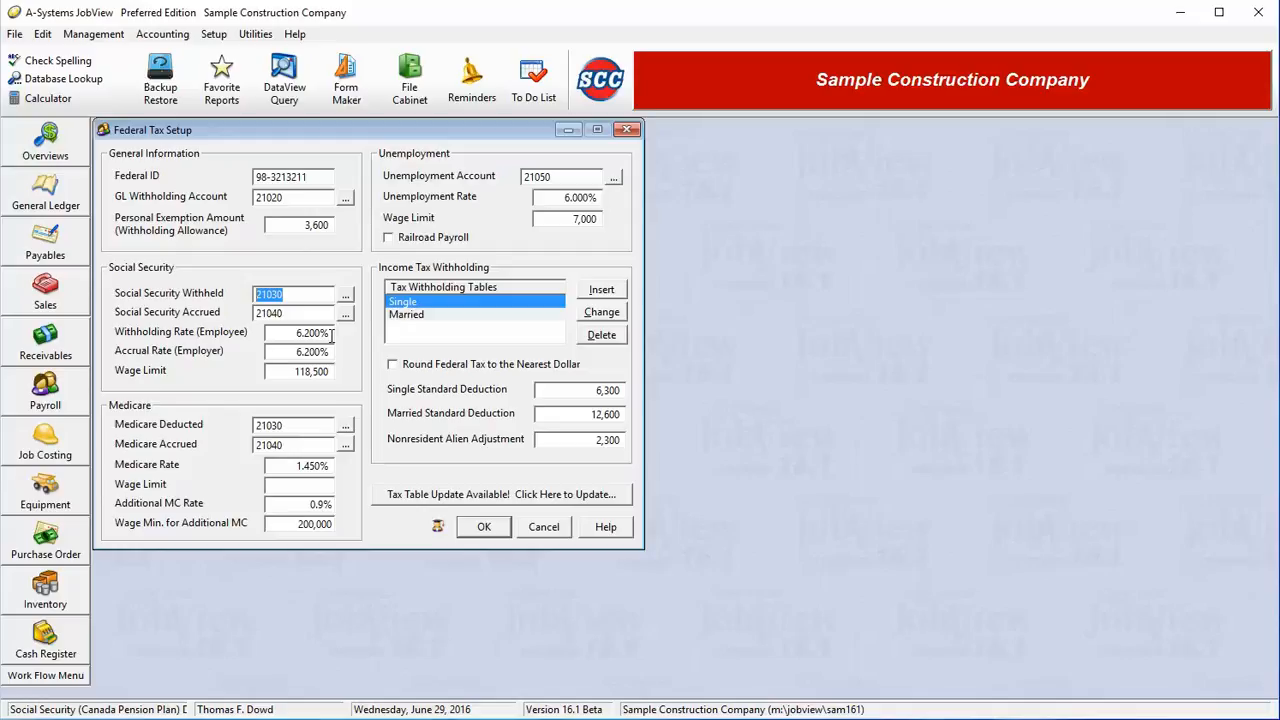
key("Tab")
key("shift+Tab")
key("Tab")
key("Tab")
key("Tab")
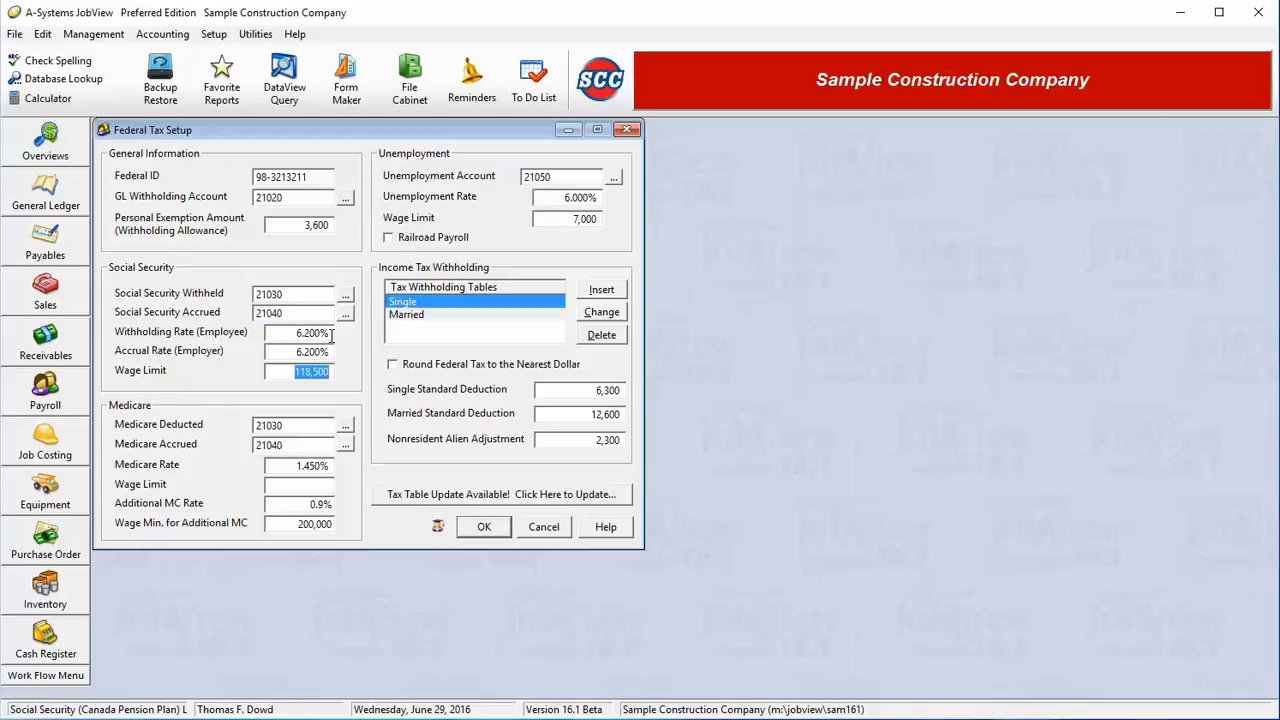
key("shift+Tab")
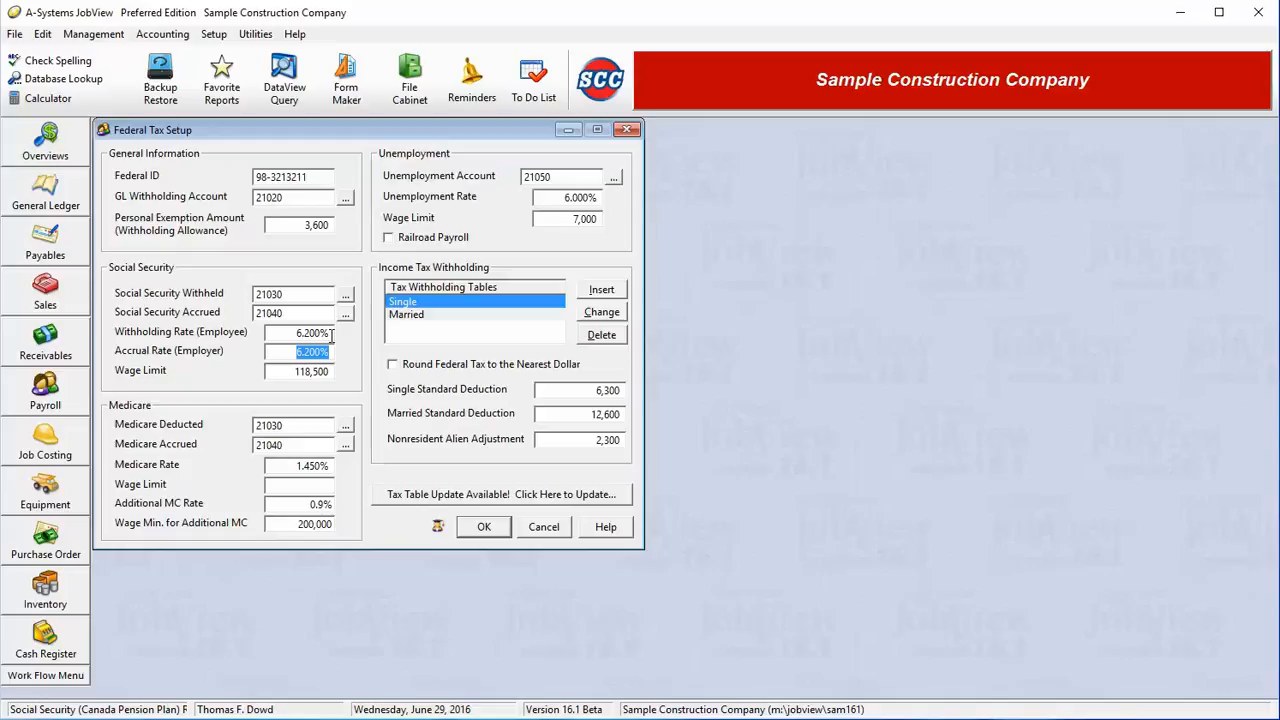
key("Tab")
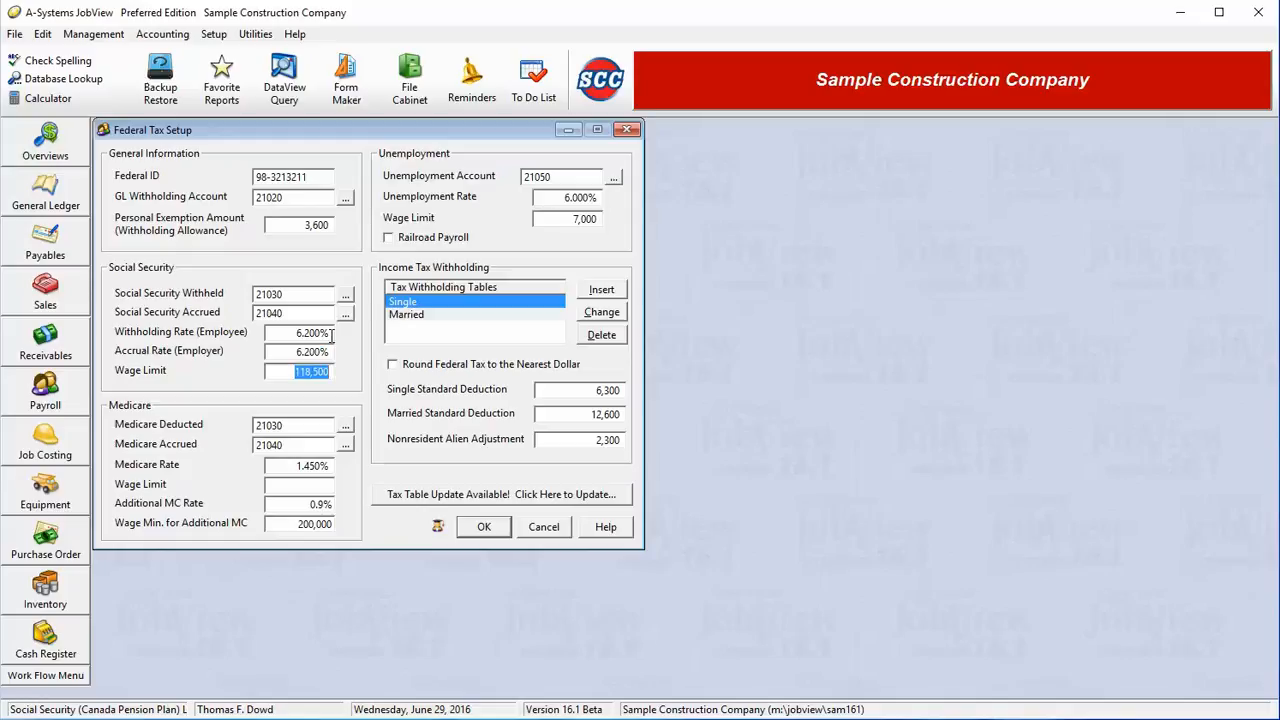
left_click(296, 428)
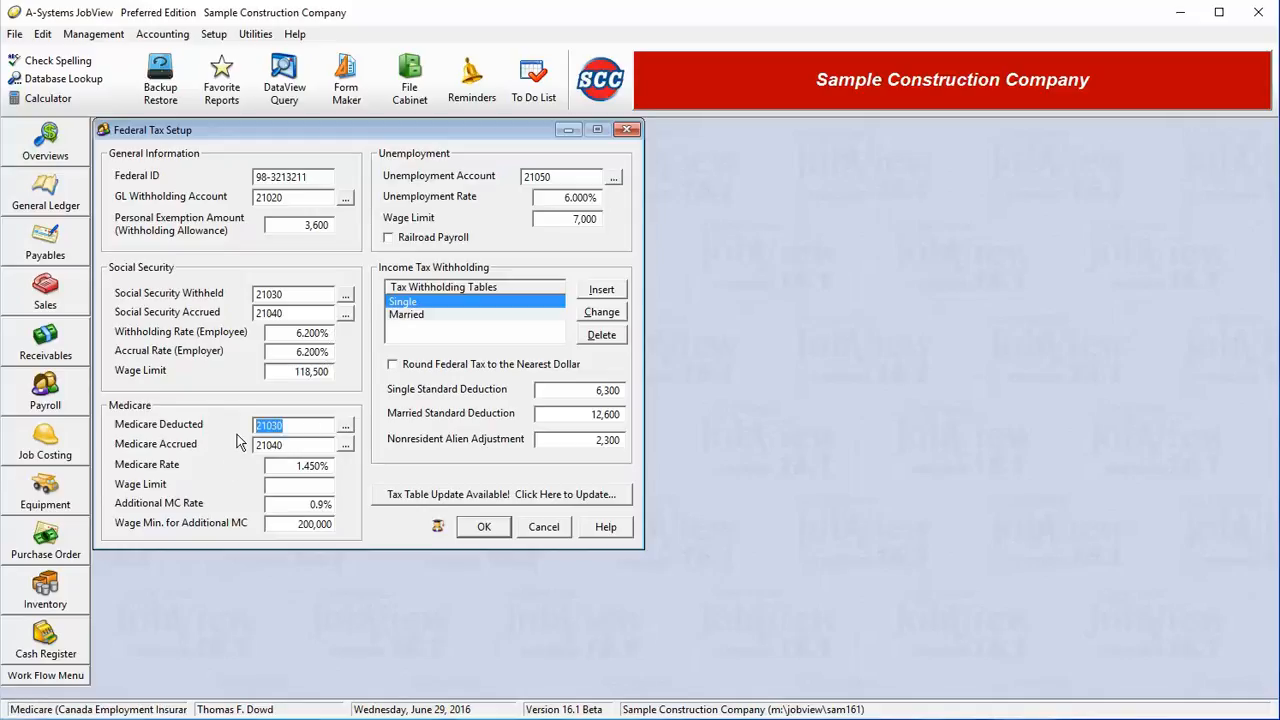
key("Tab")
key("shift+Tab")
key("Tab")
key("Tab")
key("Tab")
key("Tab")
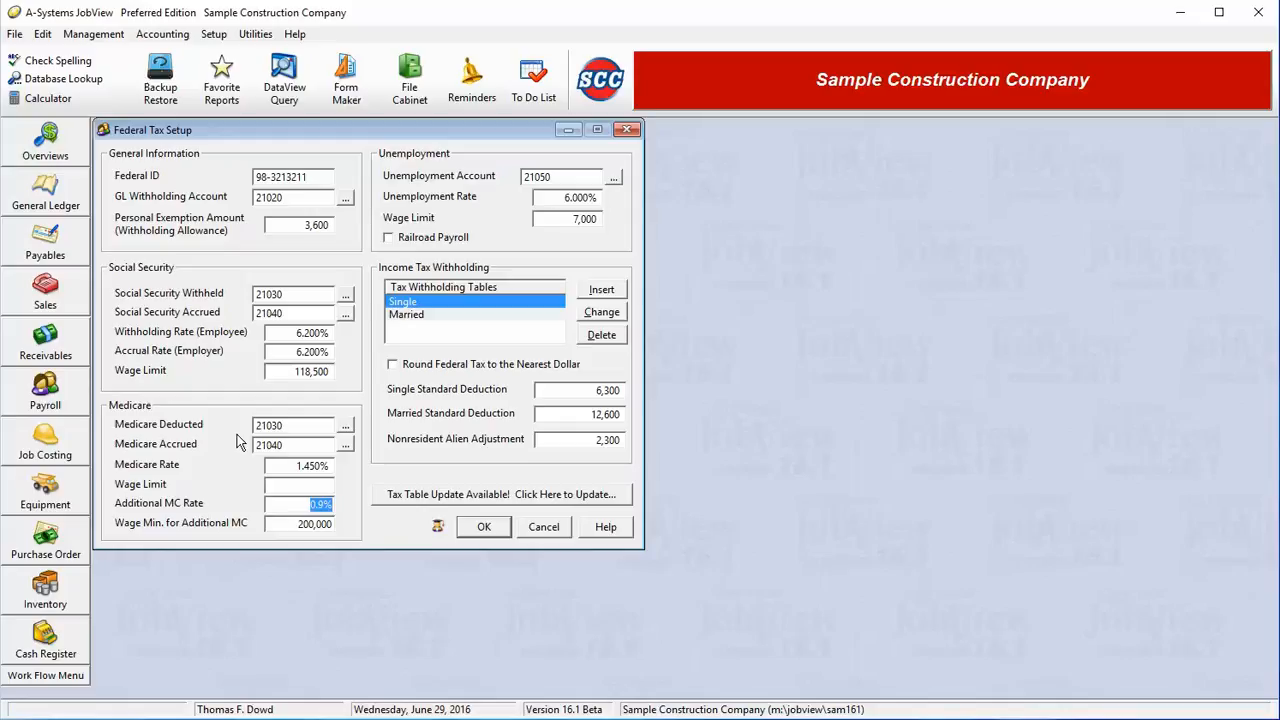
key("Tab")
key("shift+Tab")
key("Tab")
left_click(556, 178)
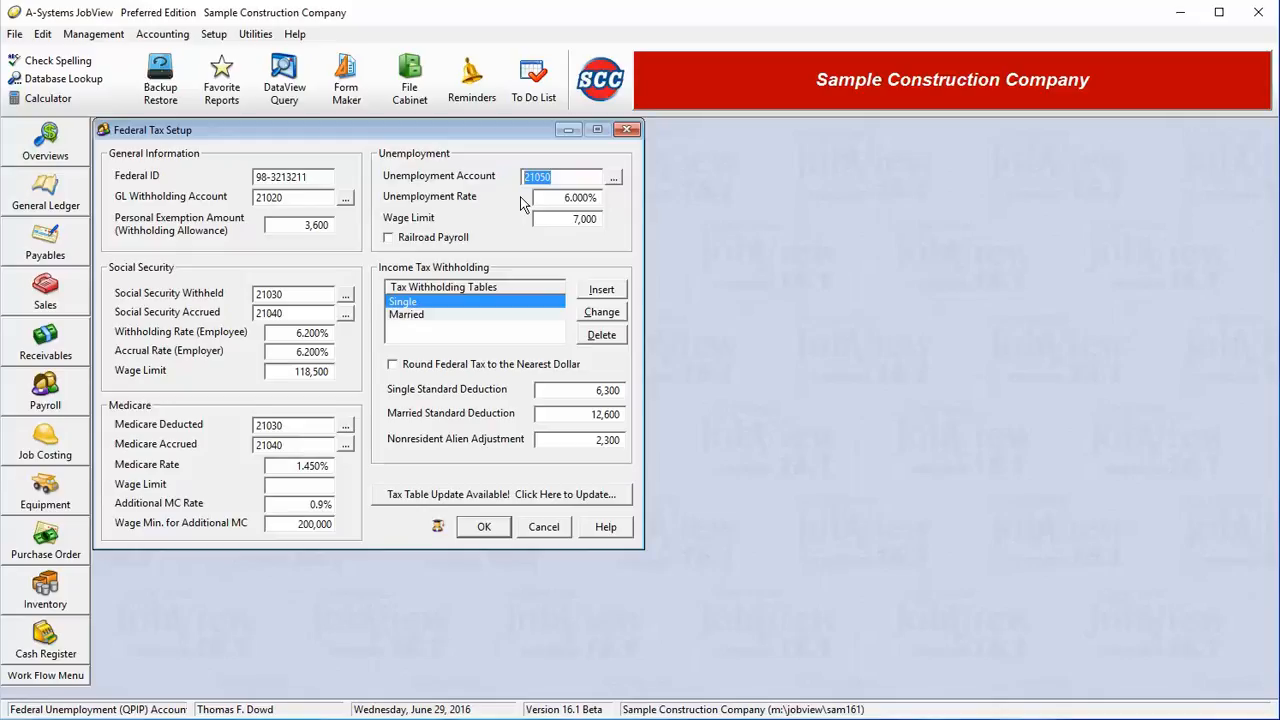
key("Tab")
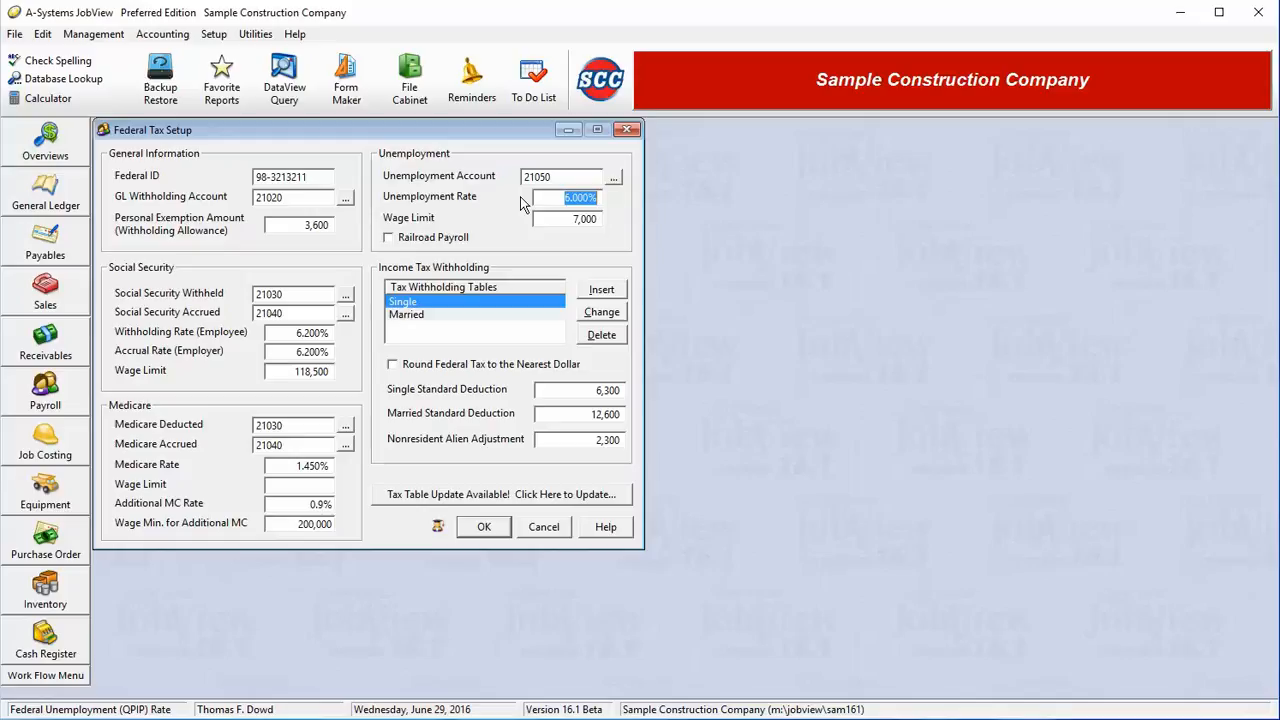
key("Tab")
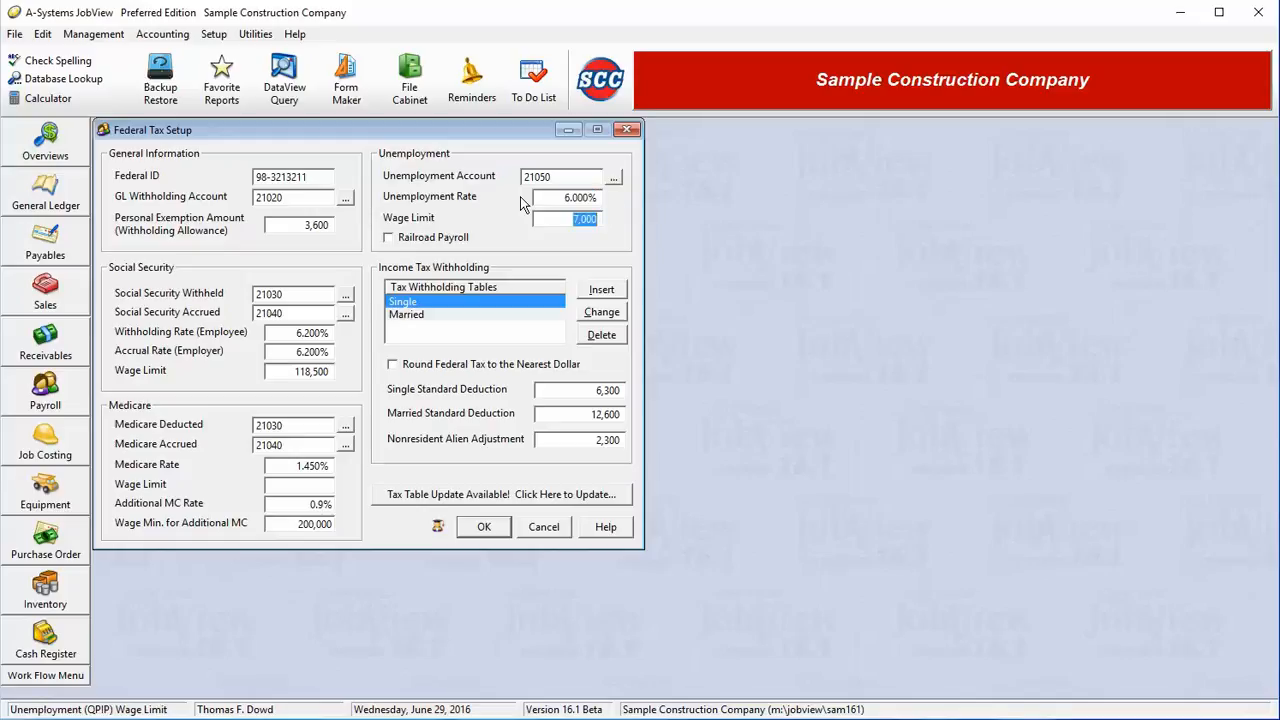
left_click(512, 302)
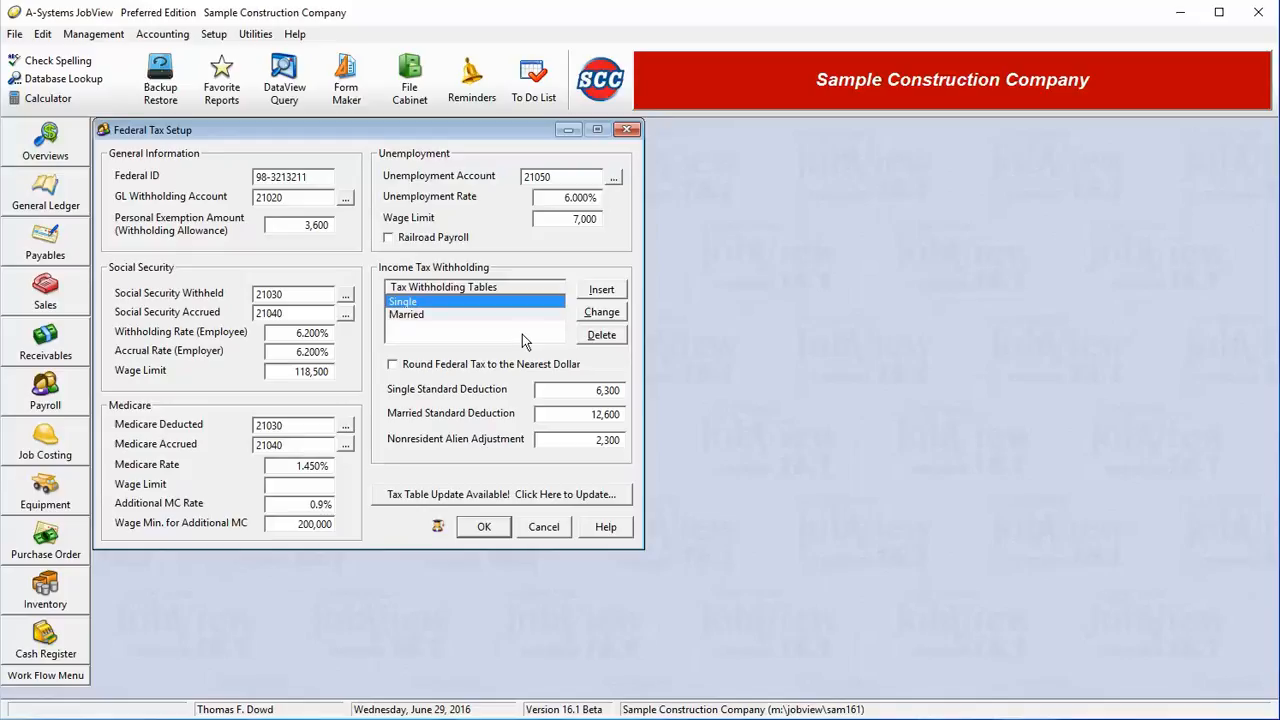
left_click(603, 313)
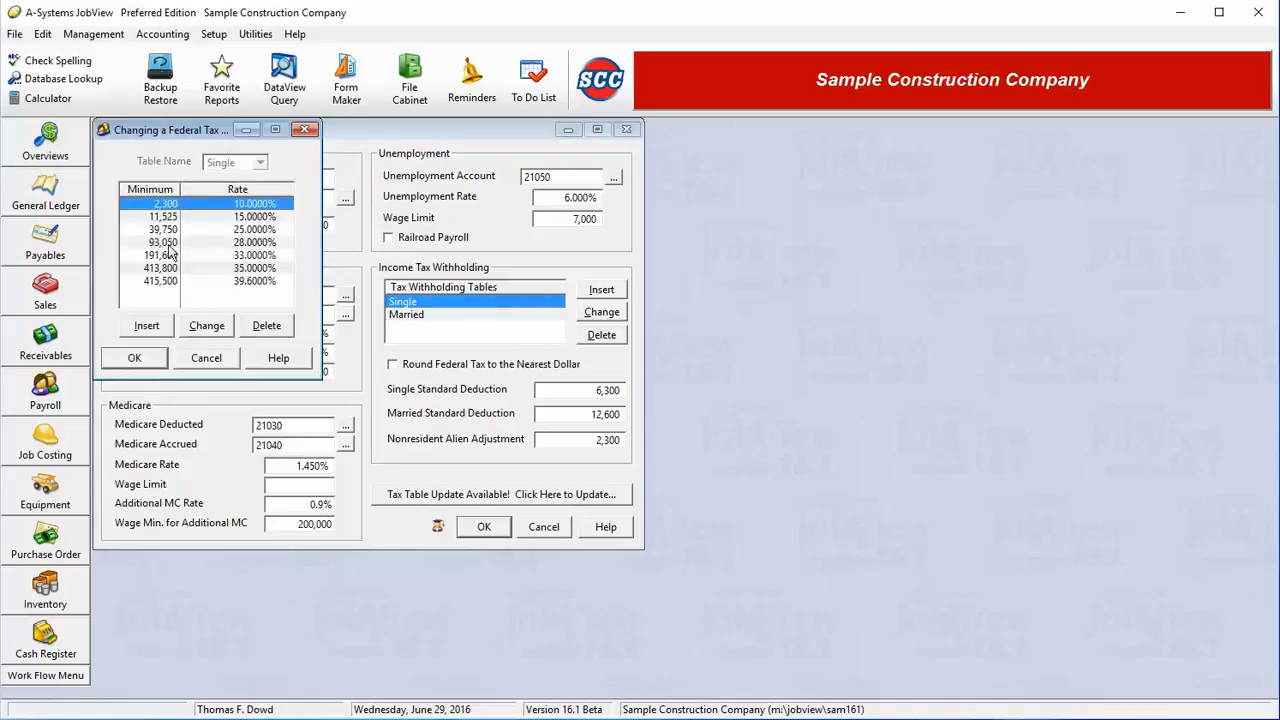
left_click(208, 359)
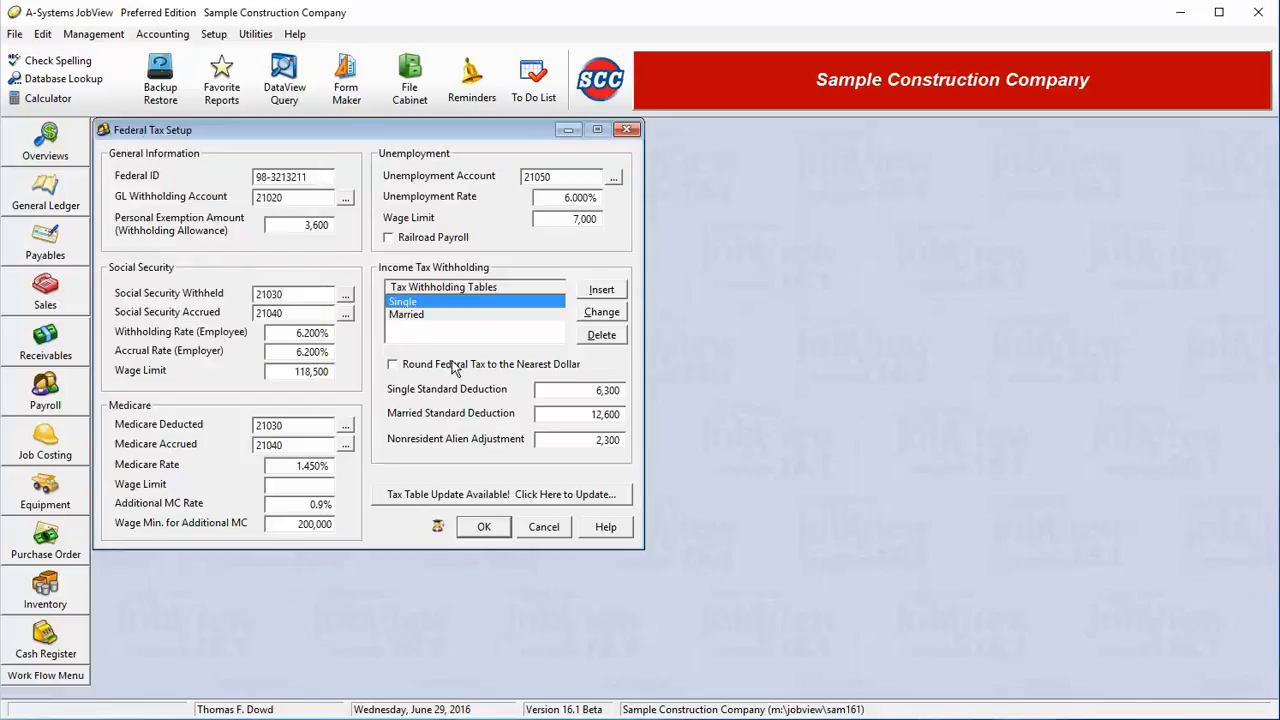
double_click(574, 393)
left_click(590, 420)
double_click(598, 420)
double_click(626, 440)
left_click(570, 444)
Step: Apply the January 2016 federal tax table update (4,050 personal exemption), then save and close
left_click(490, 500)
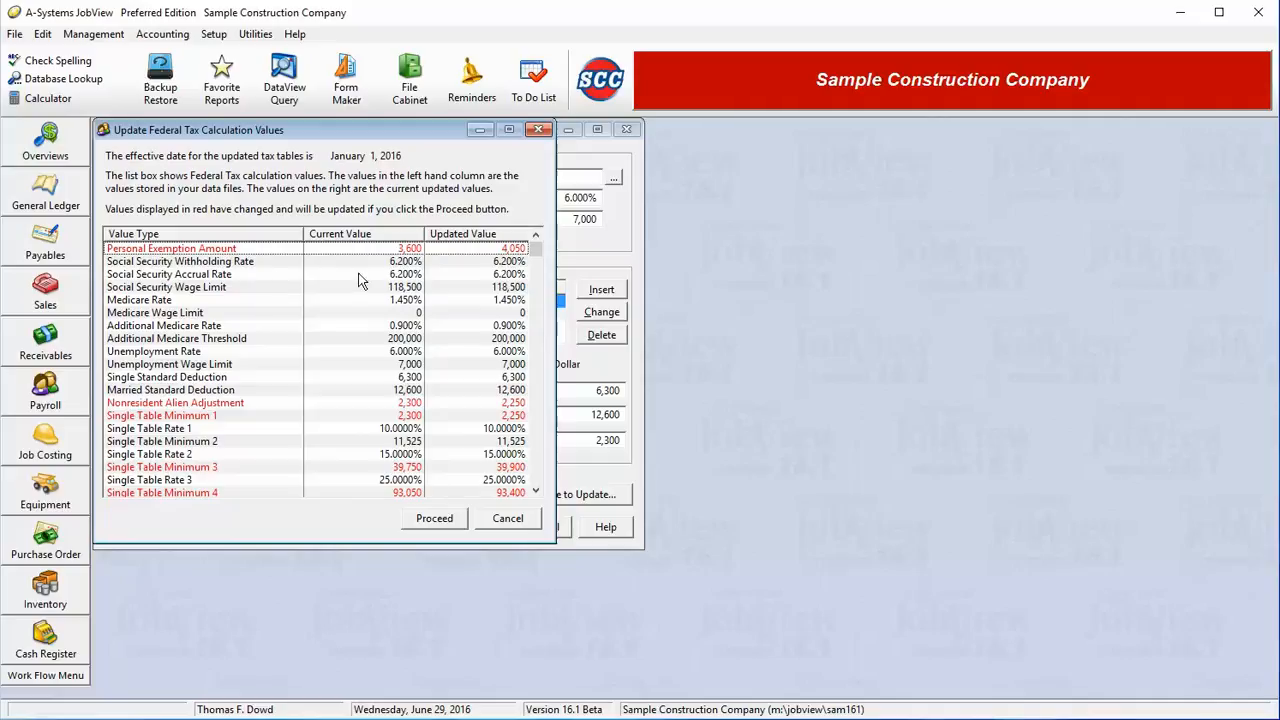
left_click(345, 247)
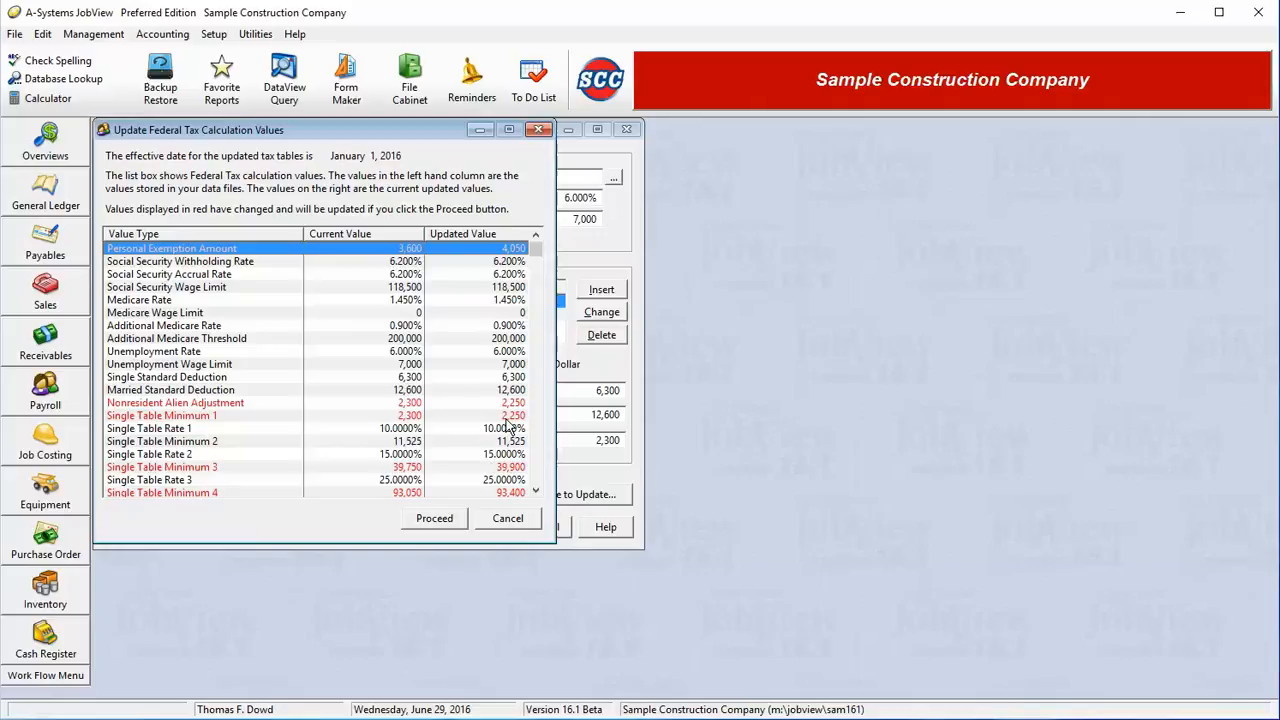
left_click(435, 520)
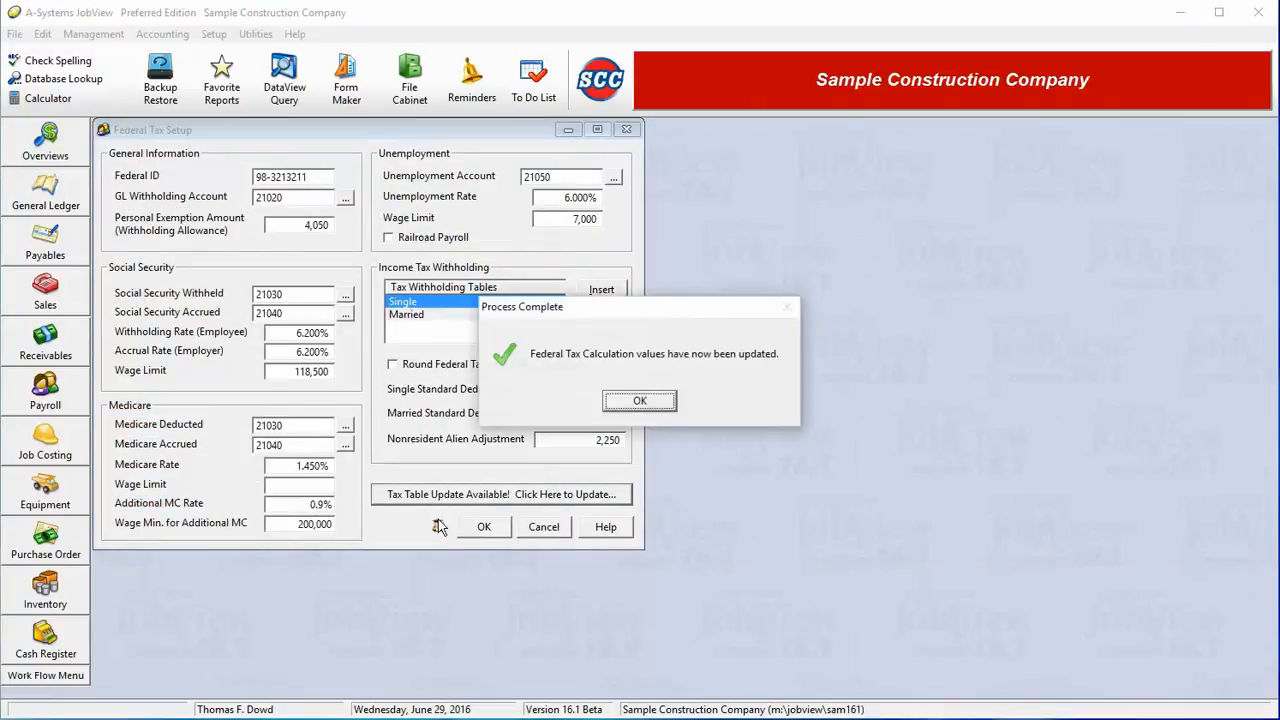
left_click(644, 401)
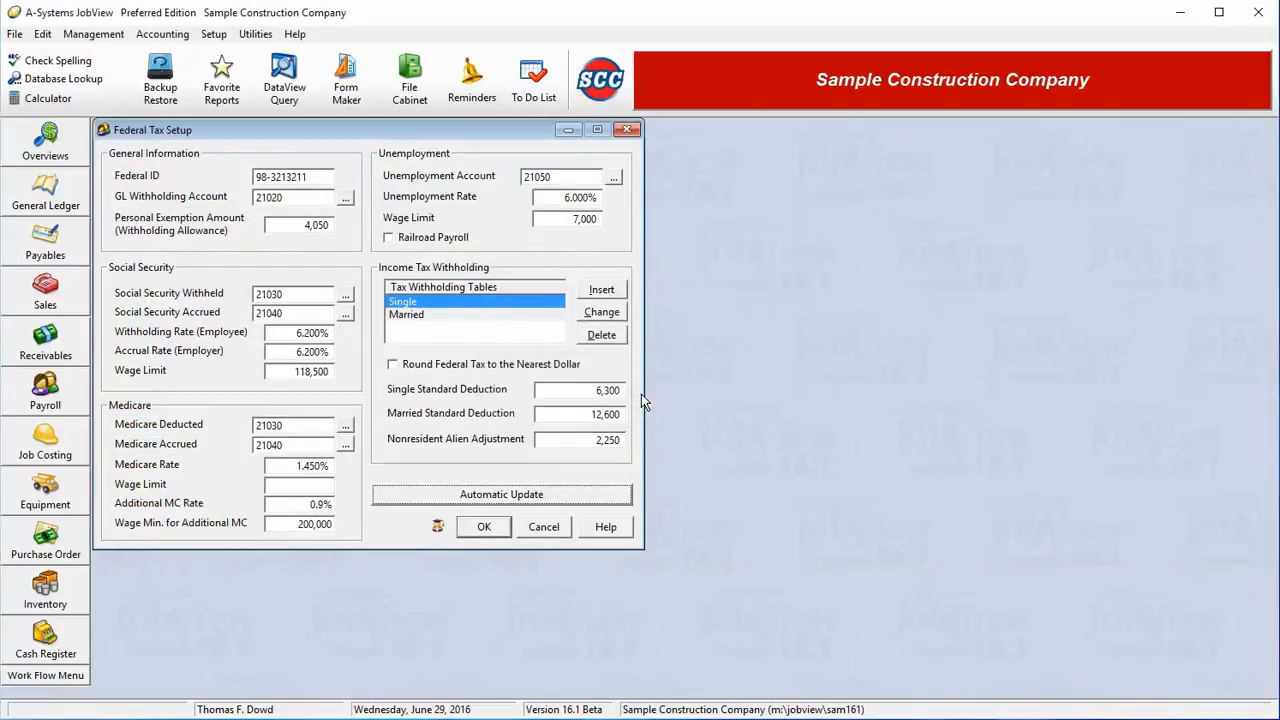
left_click(476, 533)
left_click(474, 538)
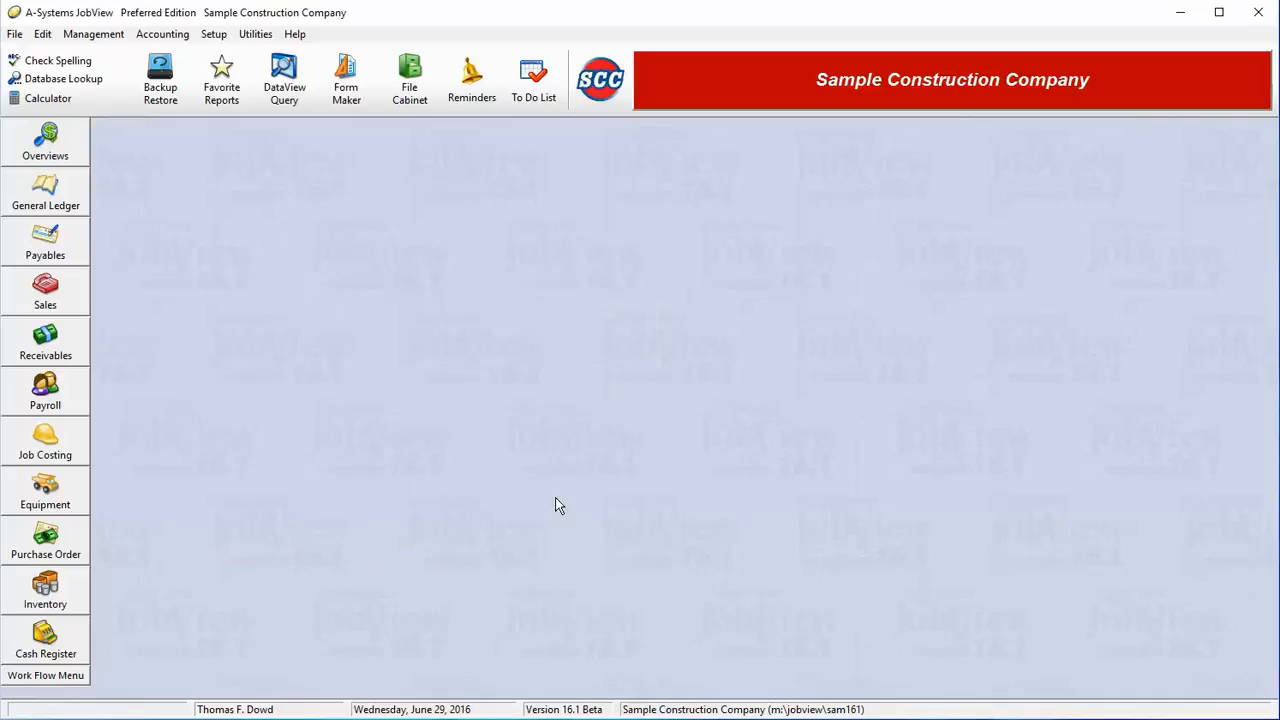
Step: Open State and Local Tax Setup and bring up OK Oklahoma's record for editing
left_click(213, 34)
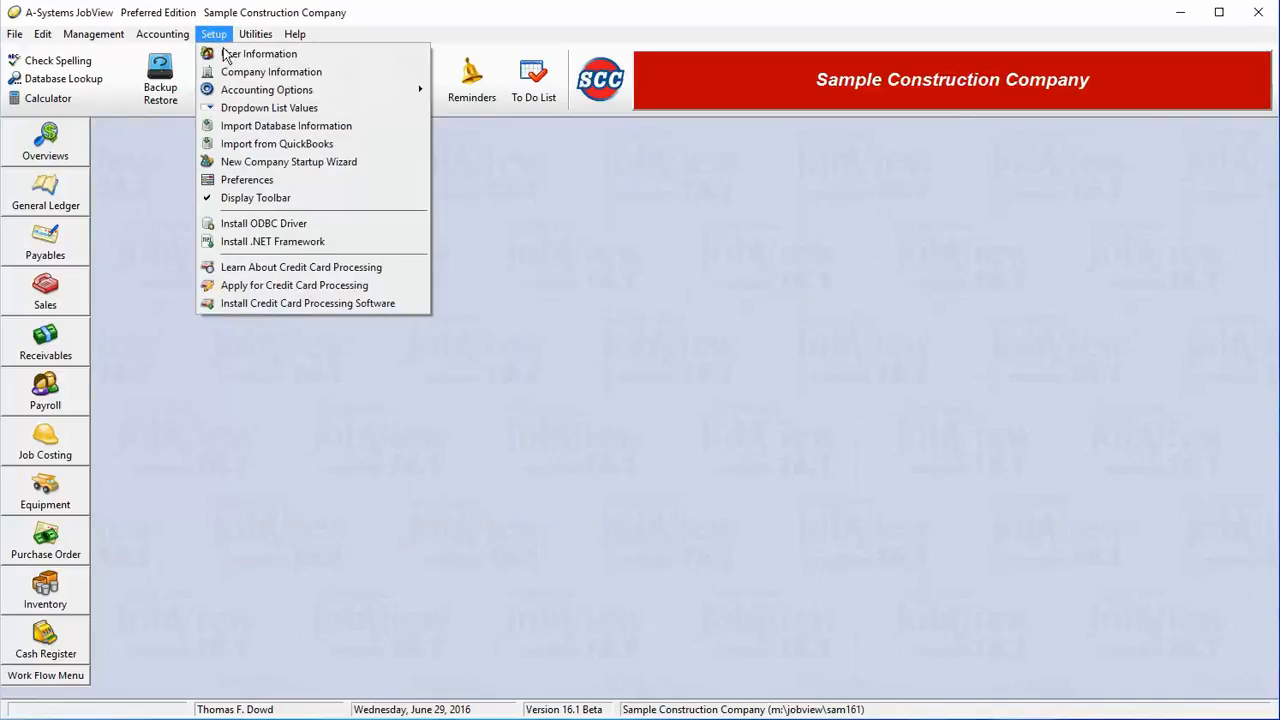
mouse_move(246, 93)
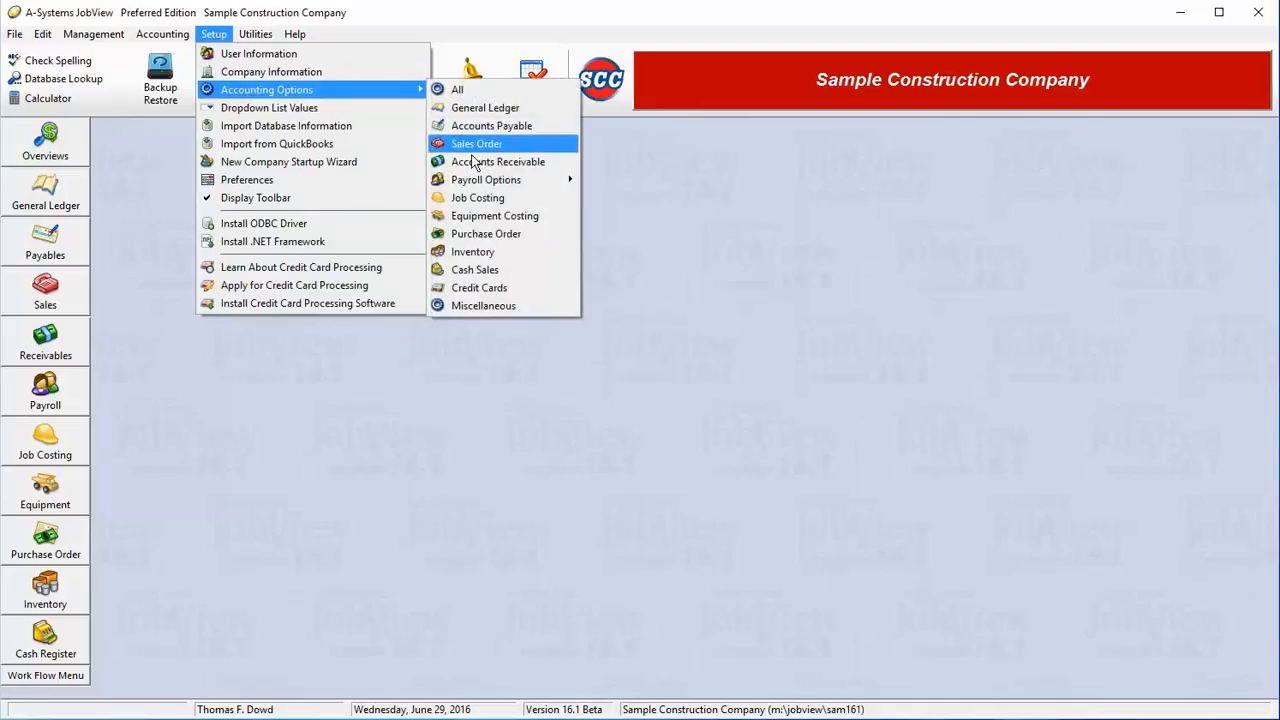
mouse_move(478, 181)
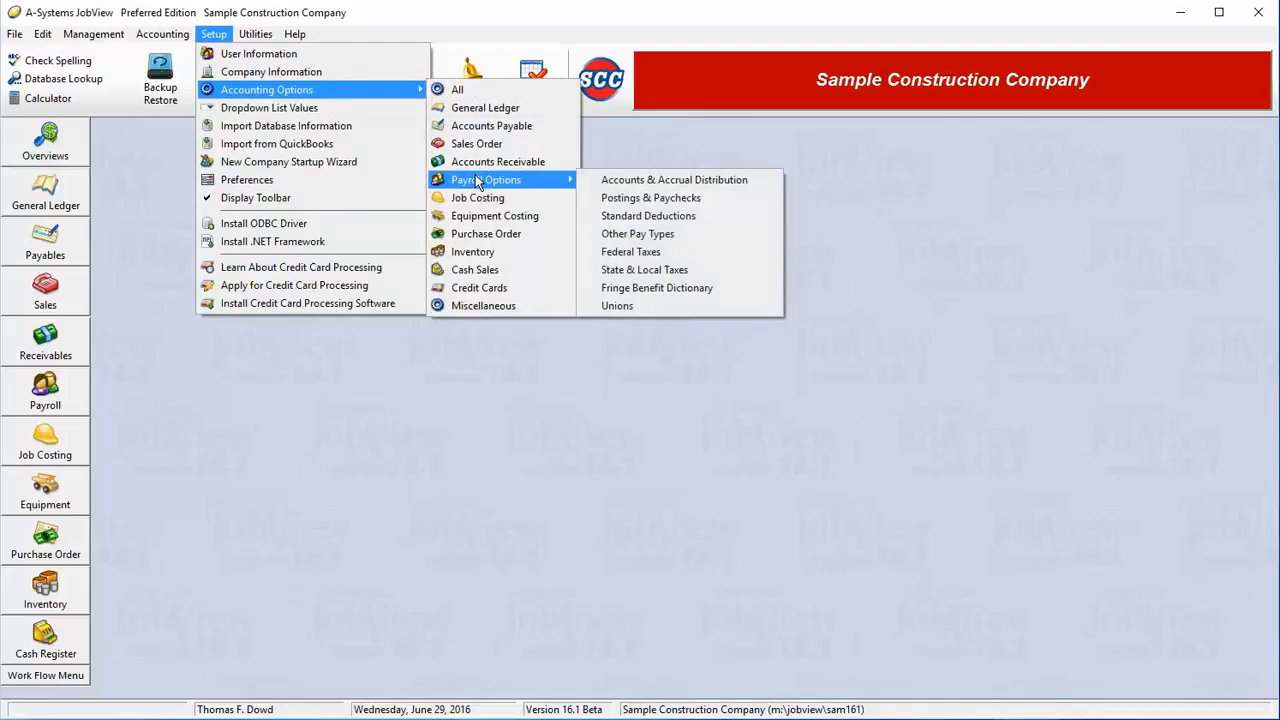
left_click(684, 274)
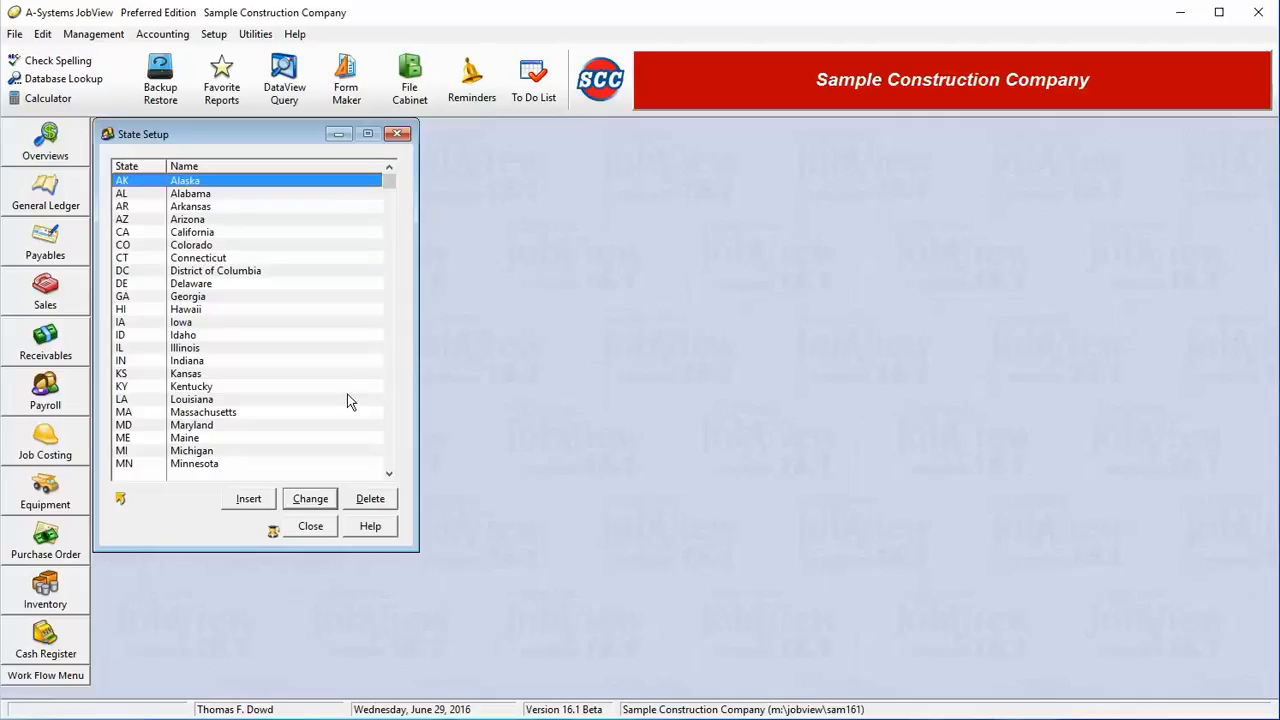
key("Down")
key("Down")
key("Down")
key("Down")
key("Down")
key("Down")
key("Down")
key("Down")
key("Down")
key("Down")
key("Down")
key("Down")
key("Down")
key("Down")
key("Down")
key("Down")
key("Down")
key("Down")
key("Down")
key("Down")
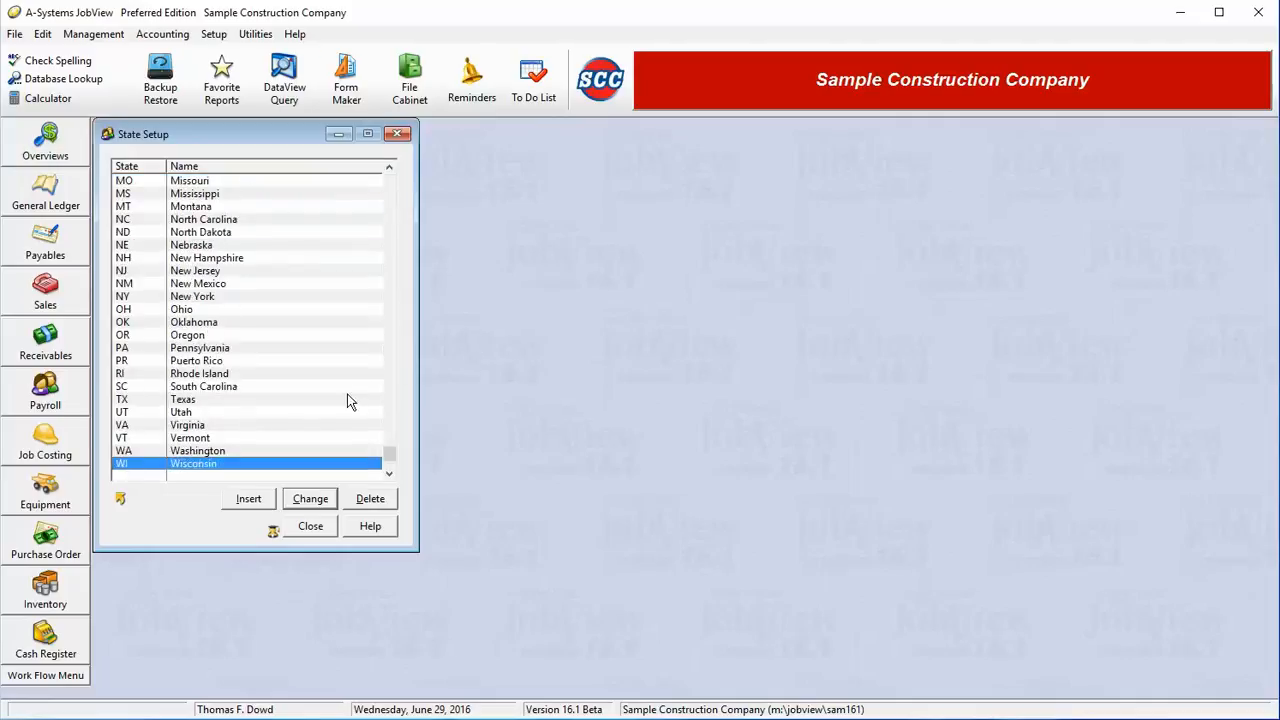
left_click(245, 324)
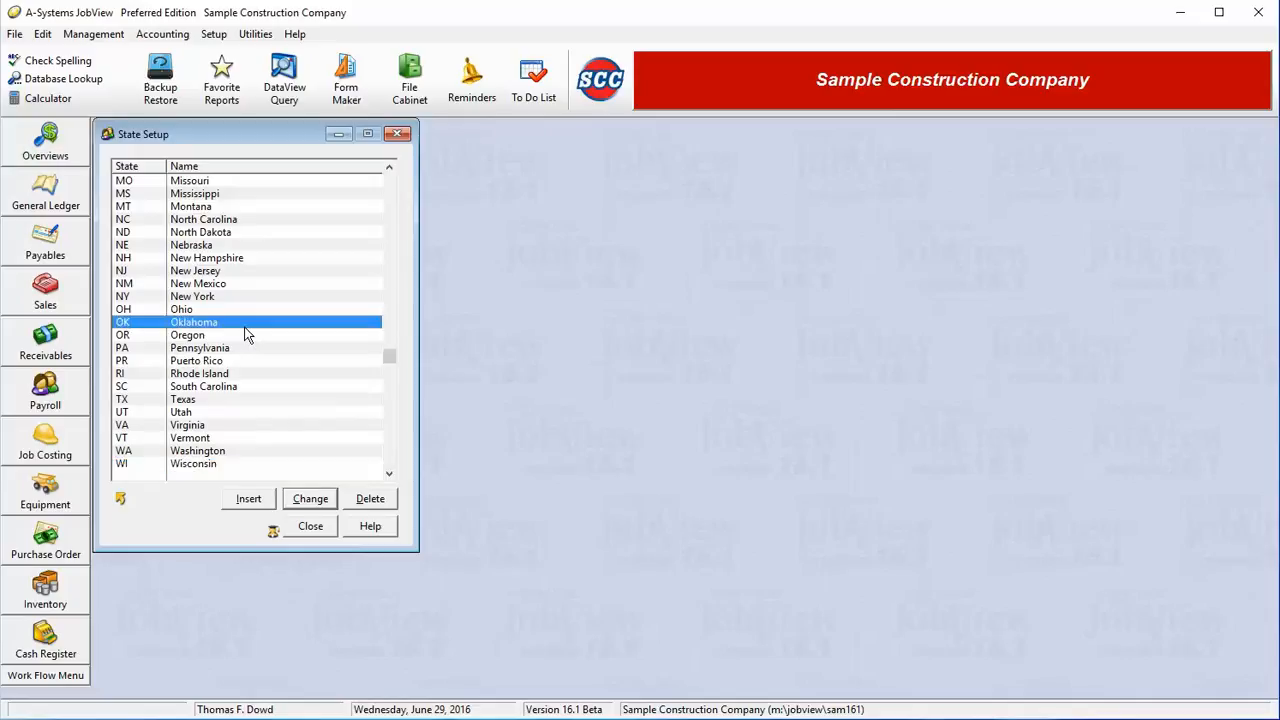
left_click(323, 509)
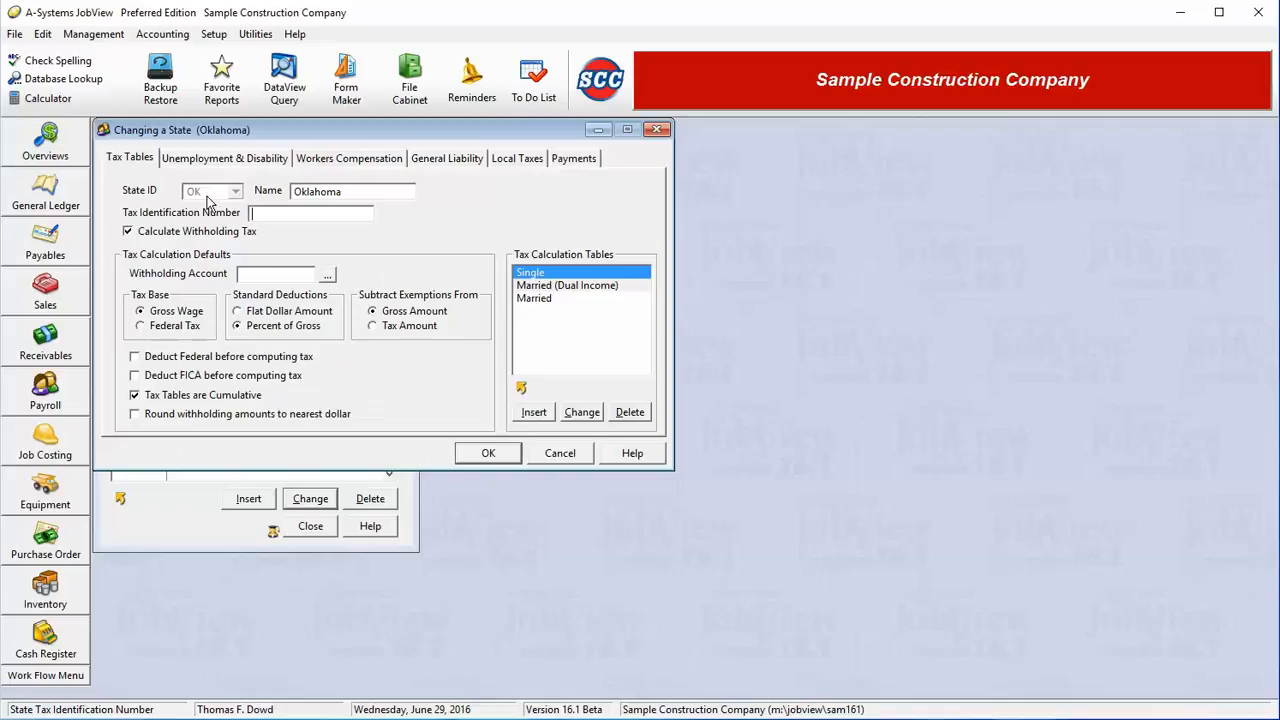
double_click(360, 193)
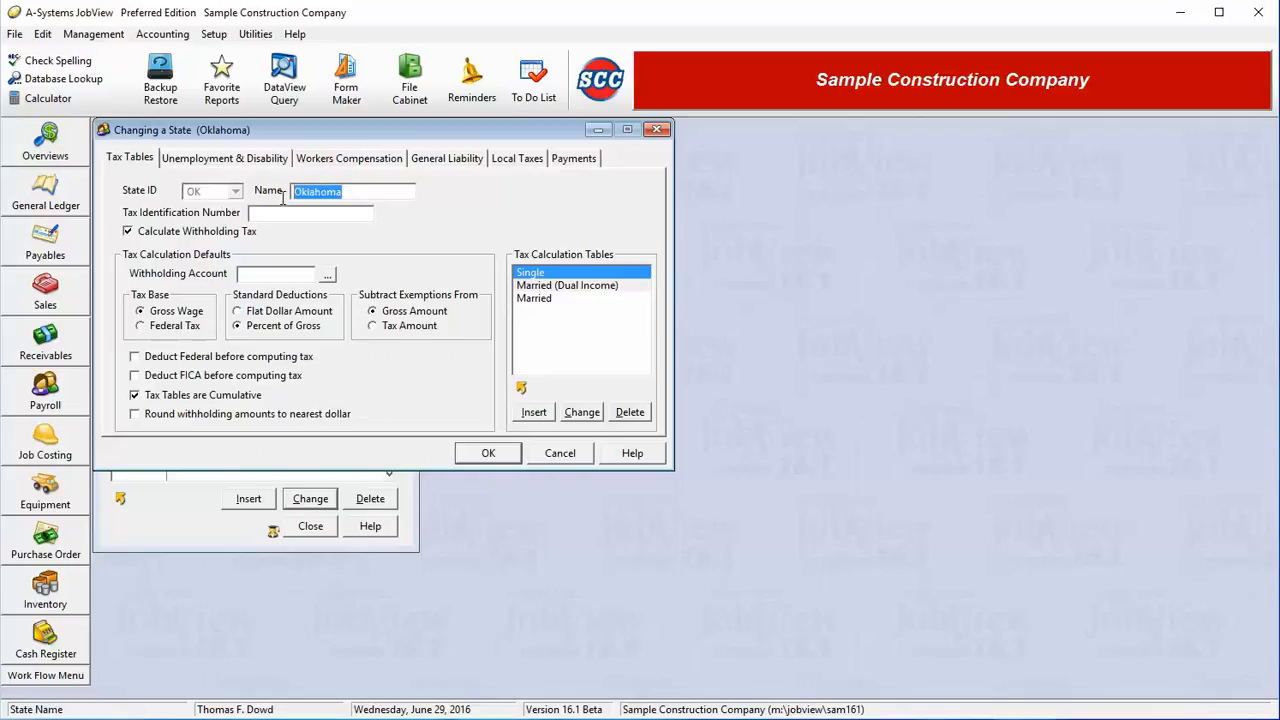
left_click(370, 193)
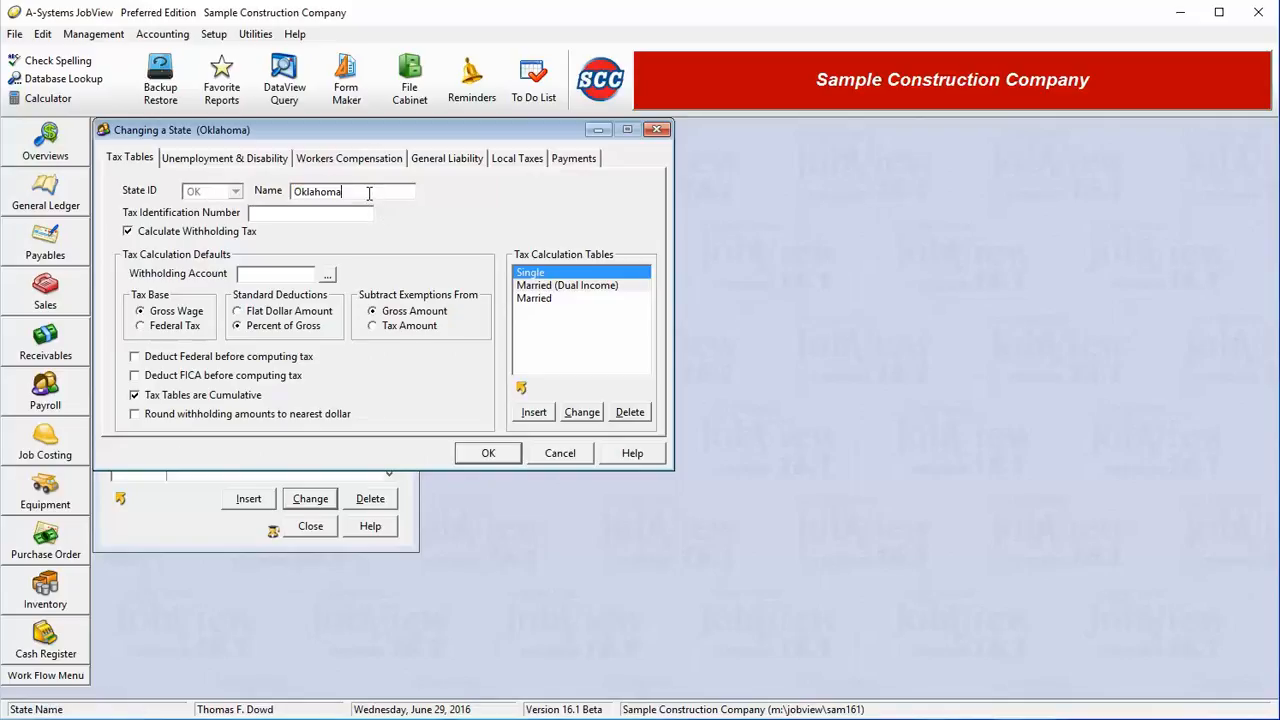
left_click(290, 214)
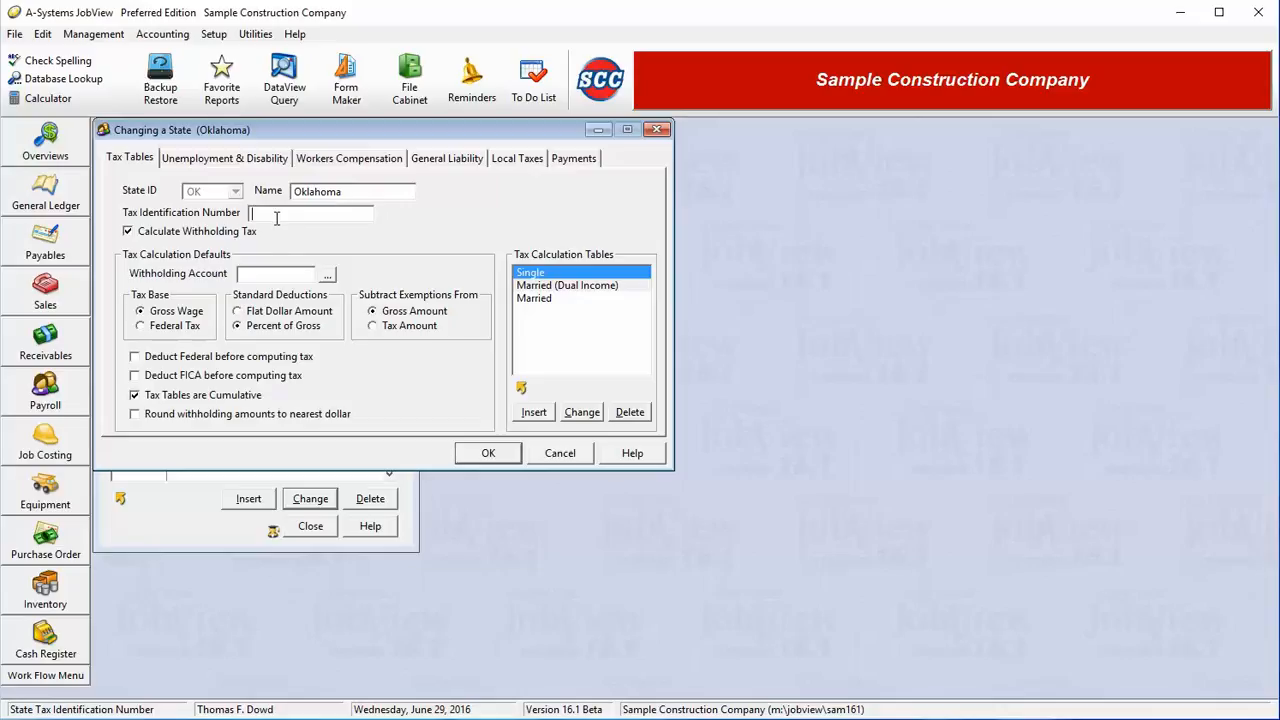
left_click(210, 238)
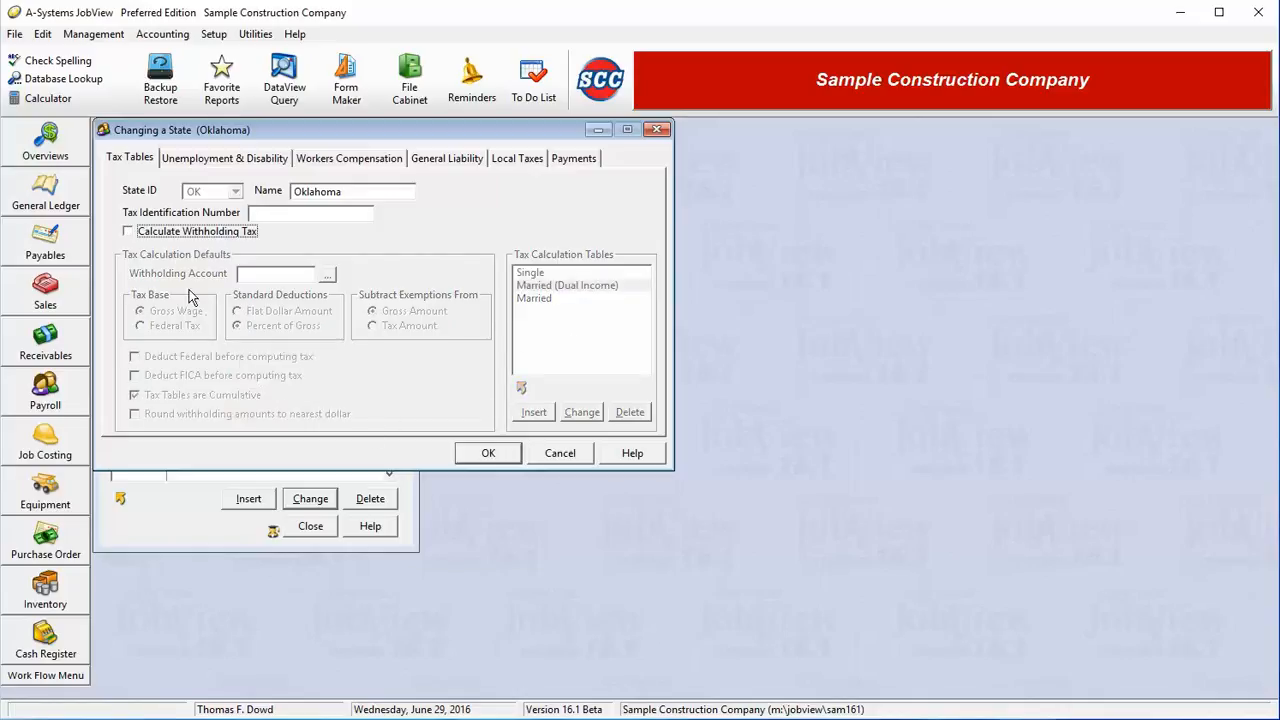
left_click(176, 236)
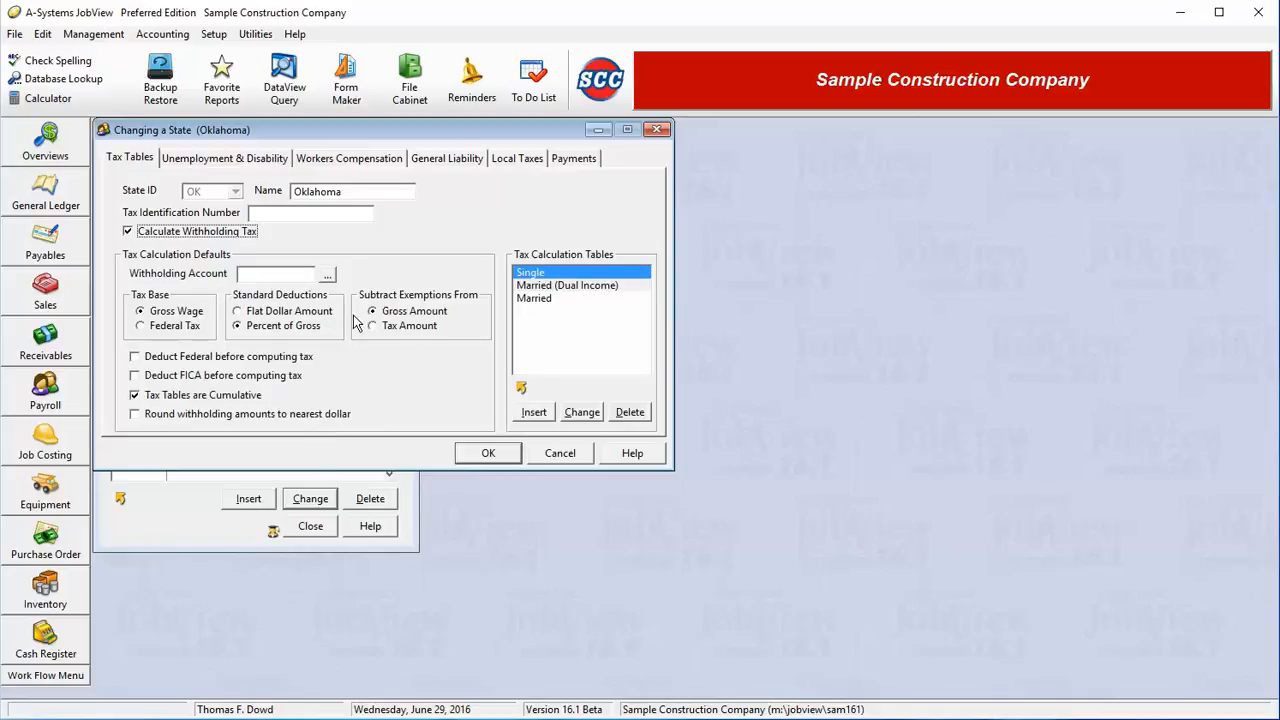
Step: Search accounts for 20 and choose 21060 State Income Tax Withheld as the withholding account
left_click(328, 275)
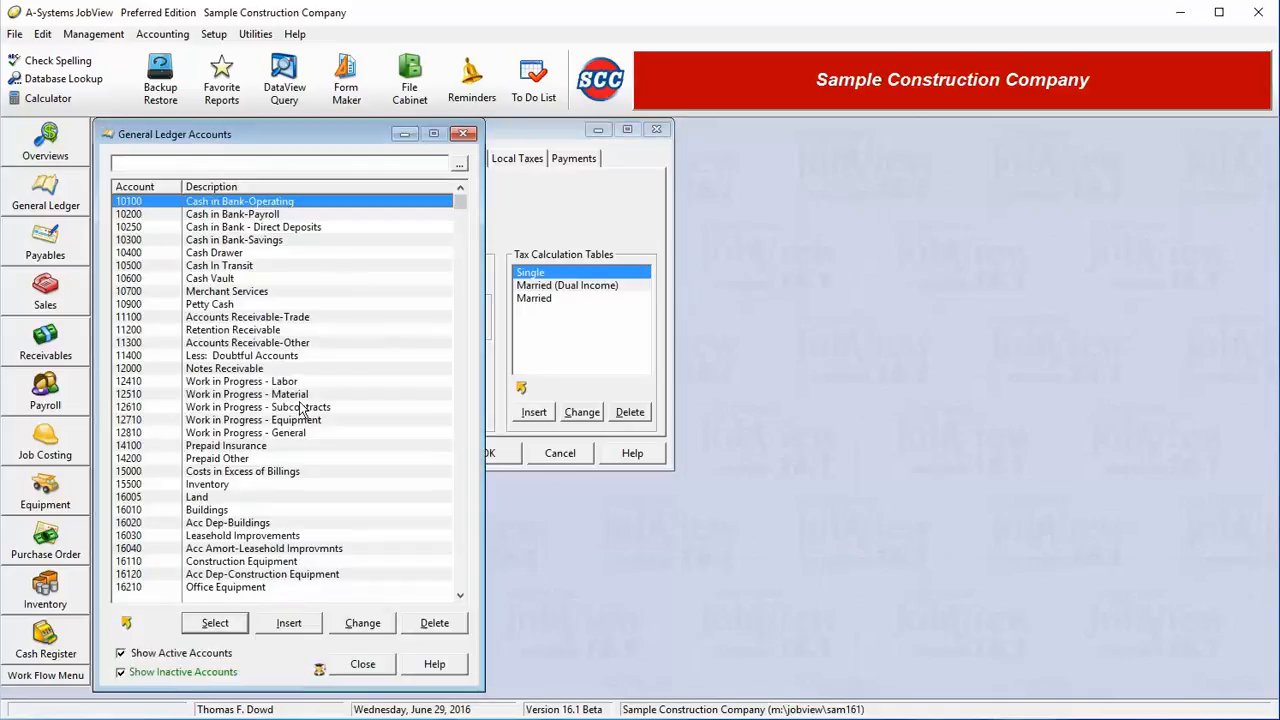
type("20")
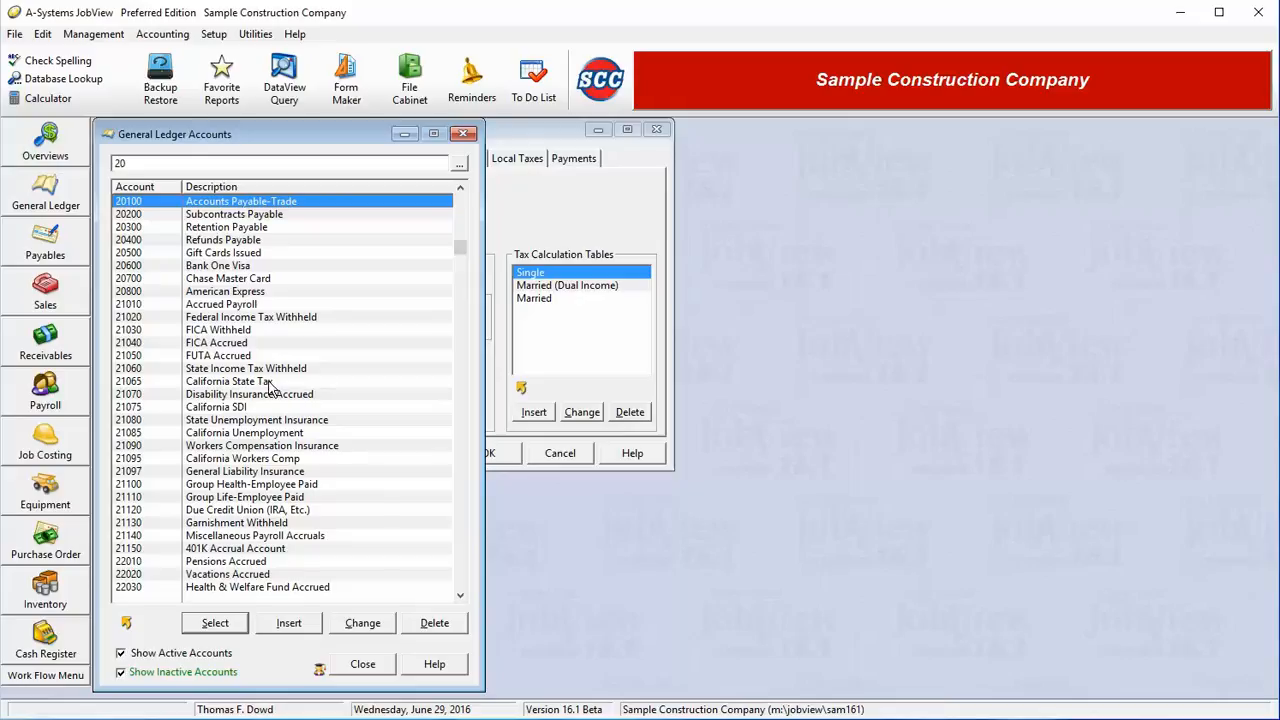
double_click(272, 370)
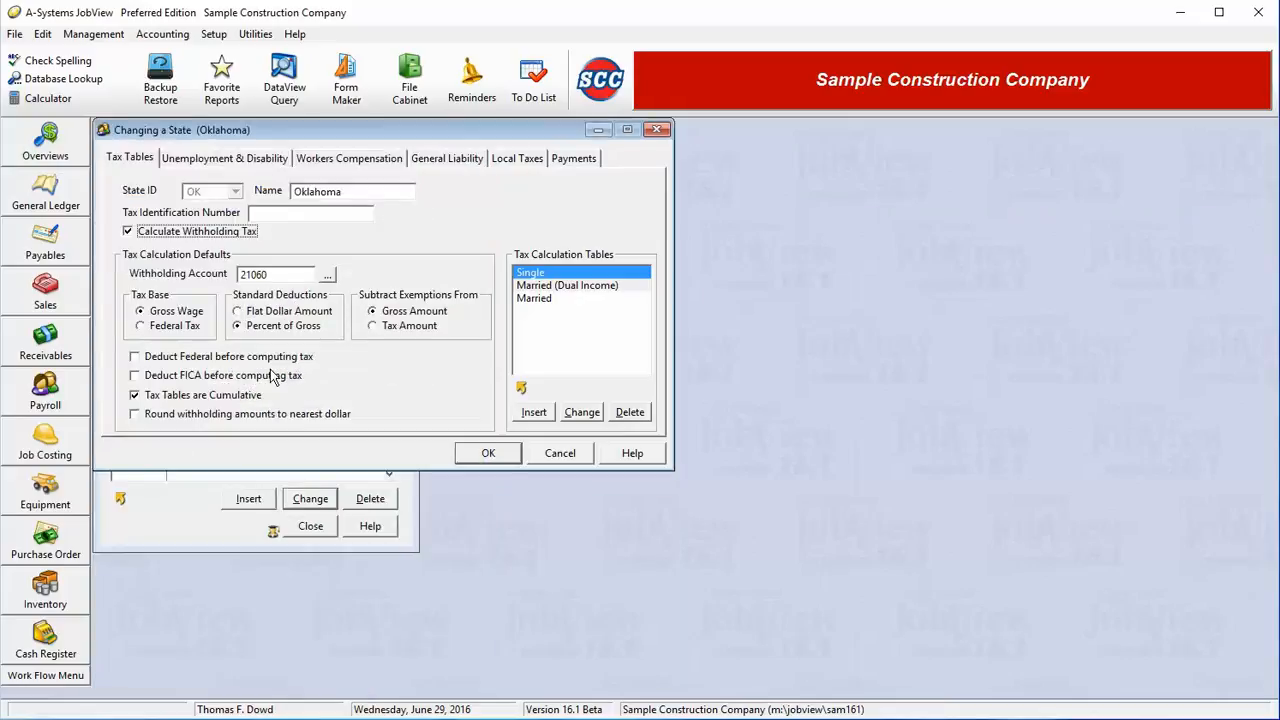
left_click(199, 328)
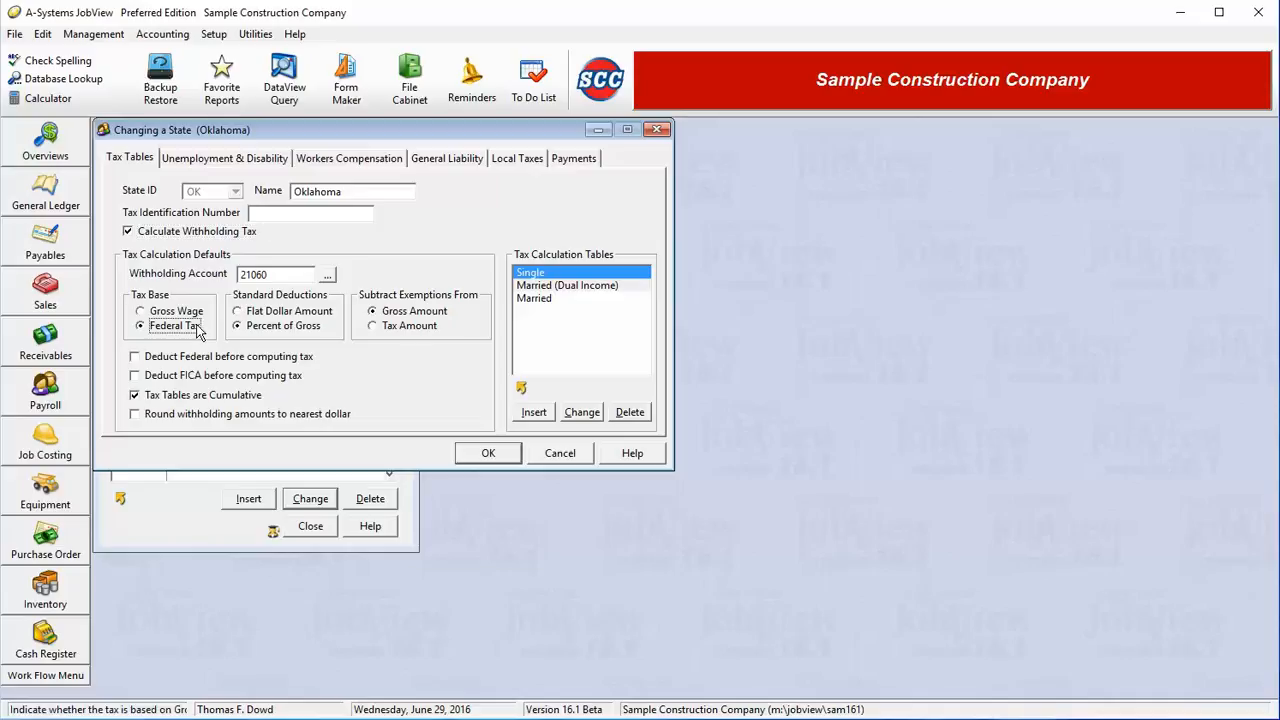
left_click(197, 314)
left_click(285, 313)
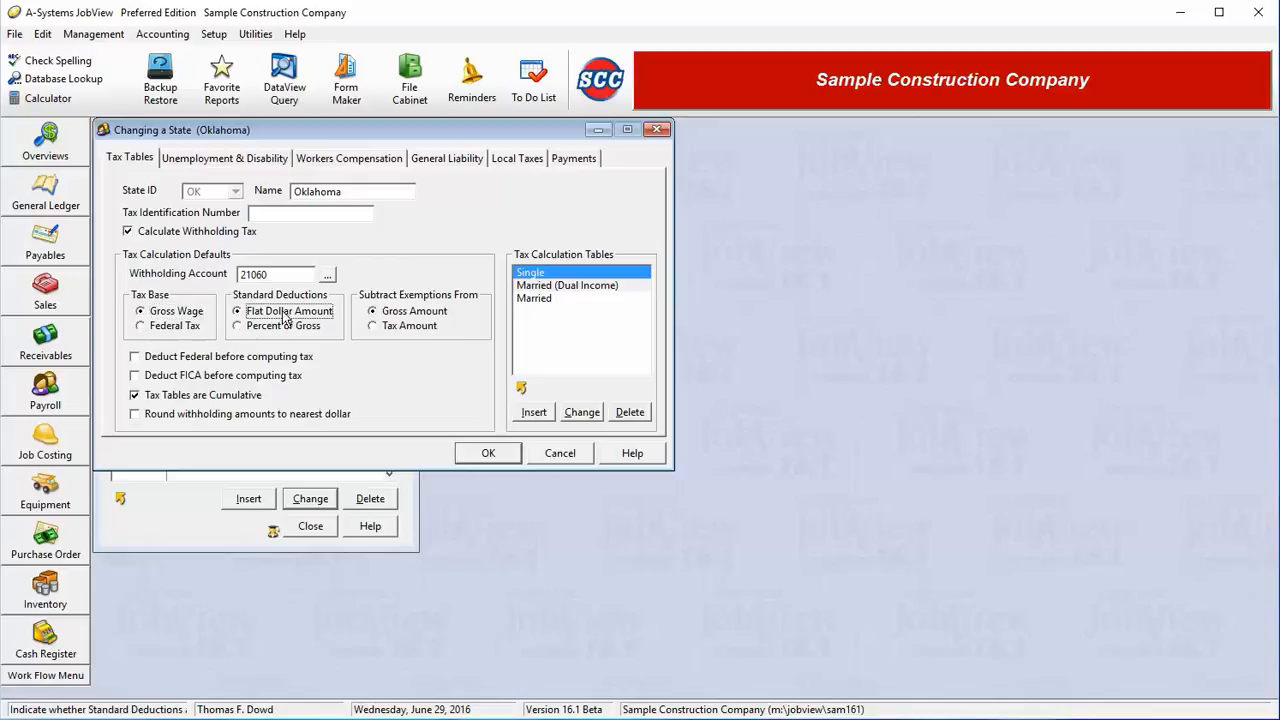
left_click(284, 328)
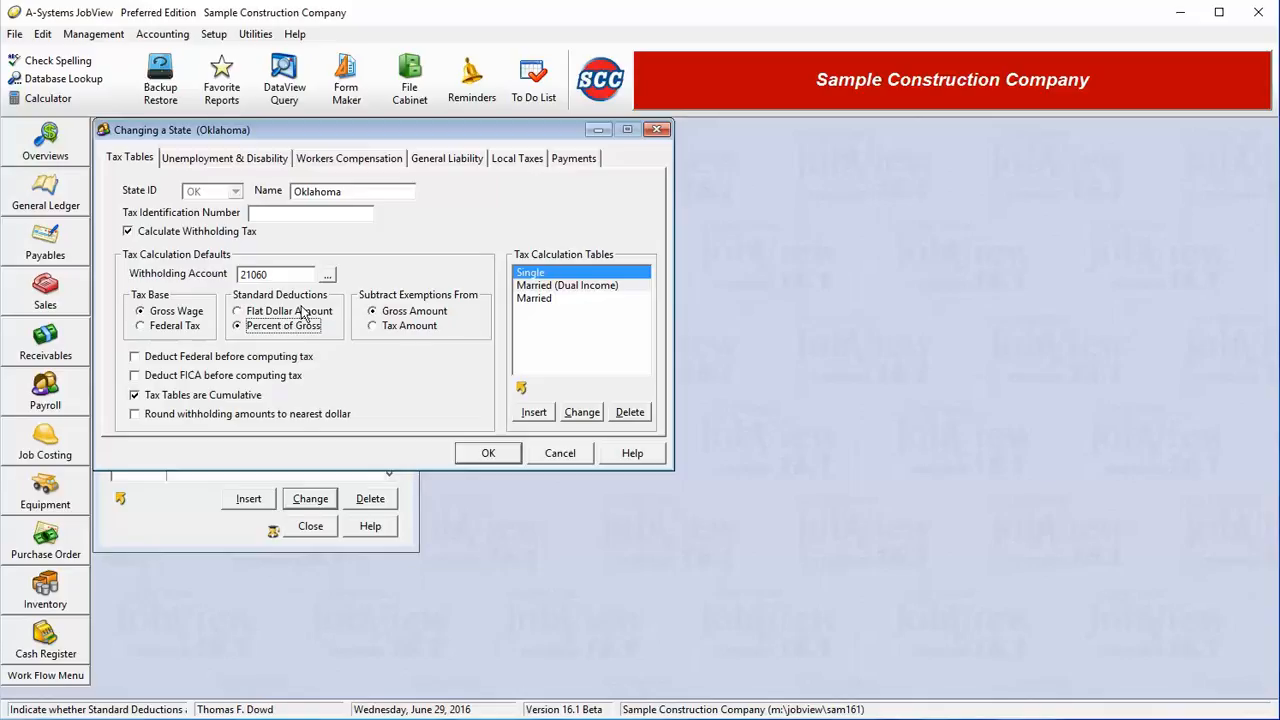
left_click(420, 317)
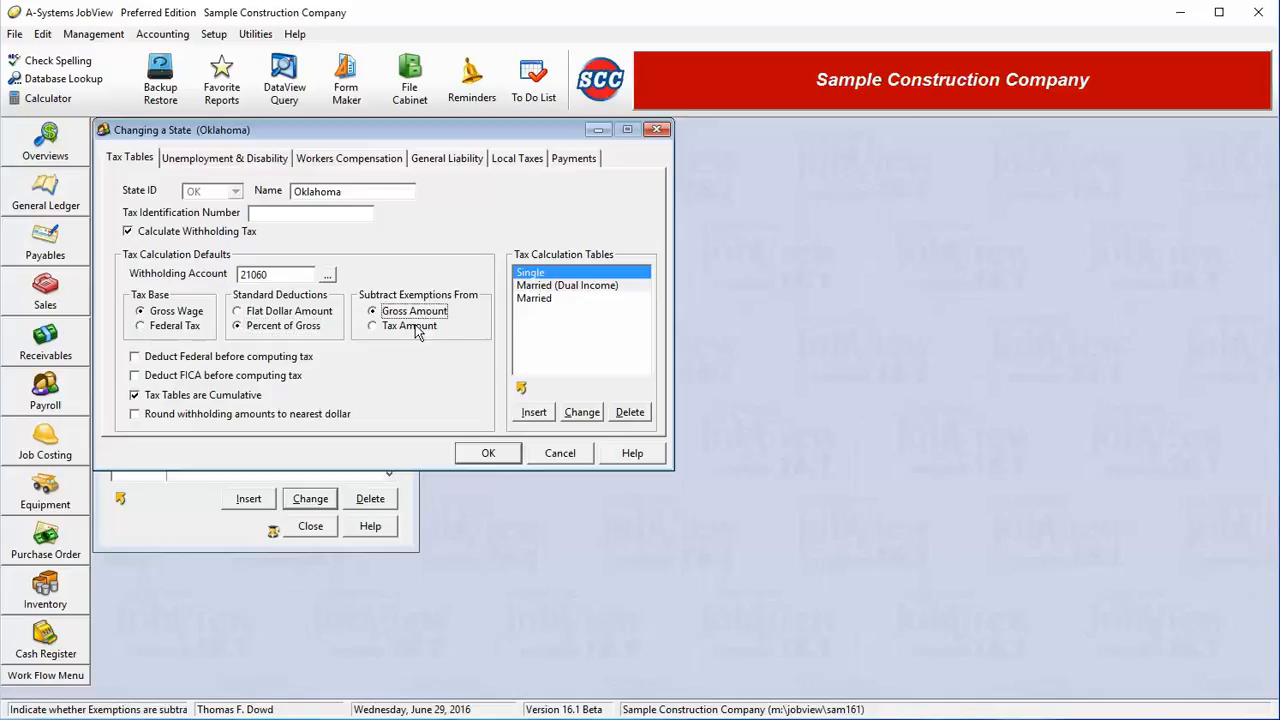
left_click(418, 330)
left_click(410, 313)
left_click(178, 360)
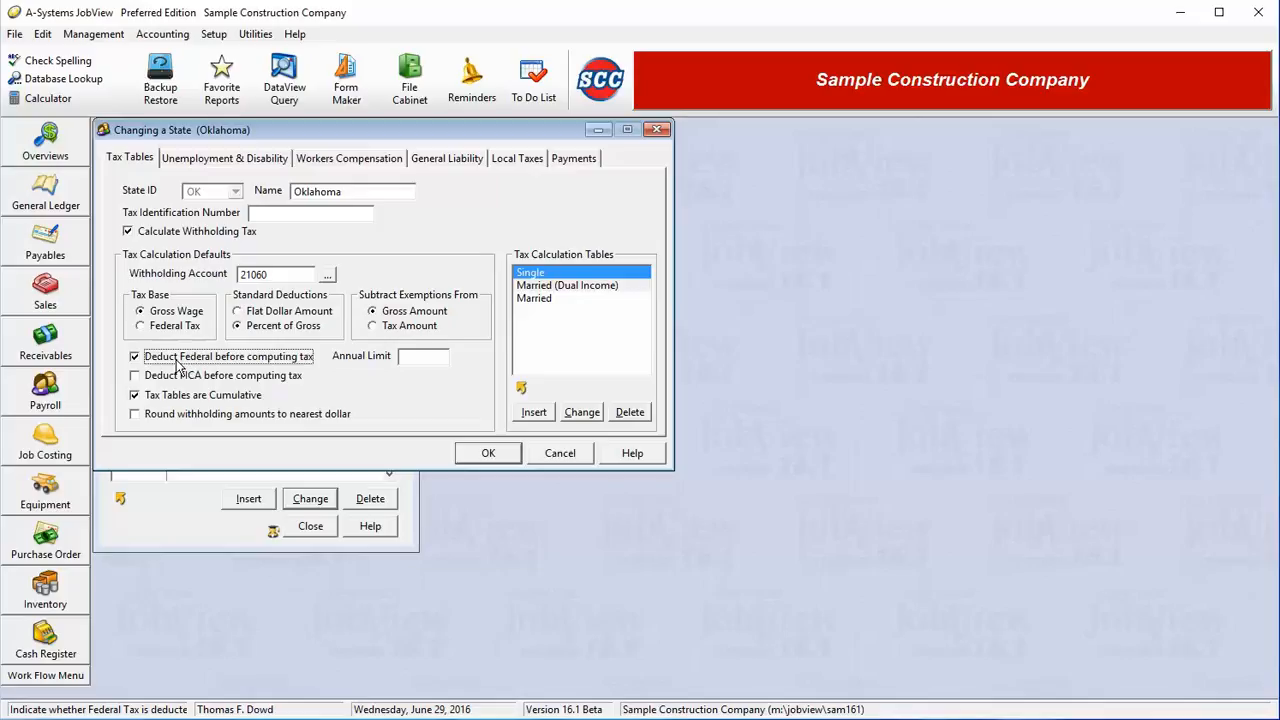
left_click(177, 362)
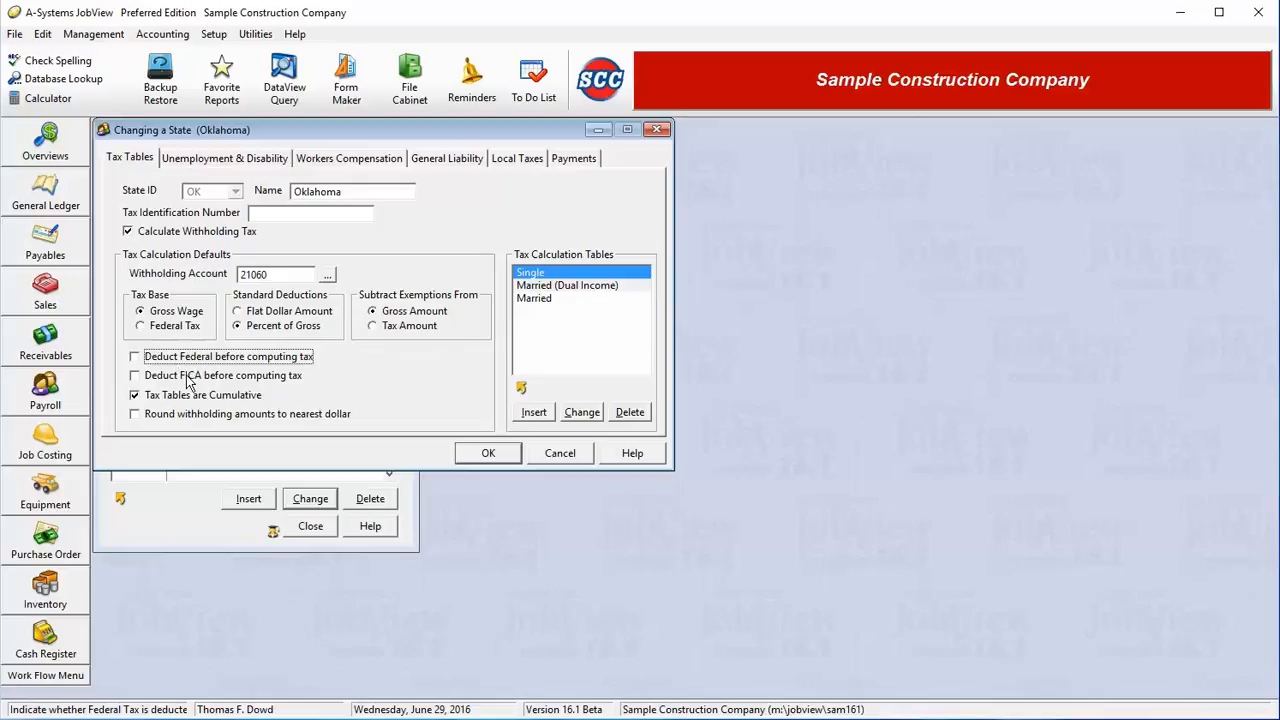
left_click(186, 378)
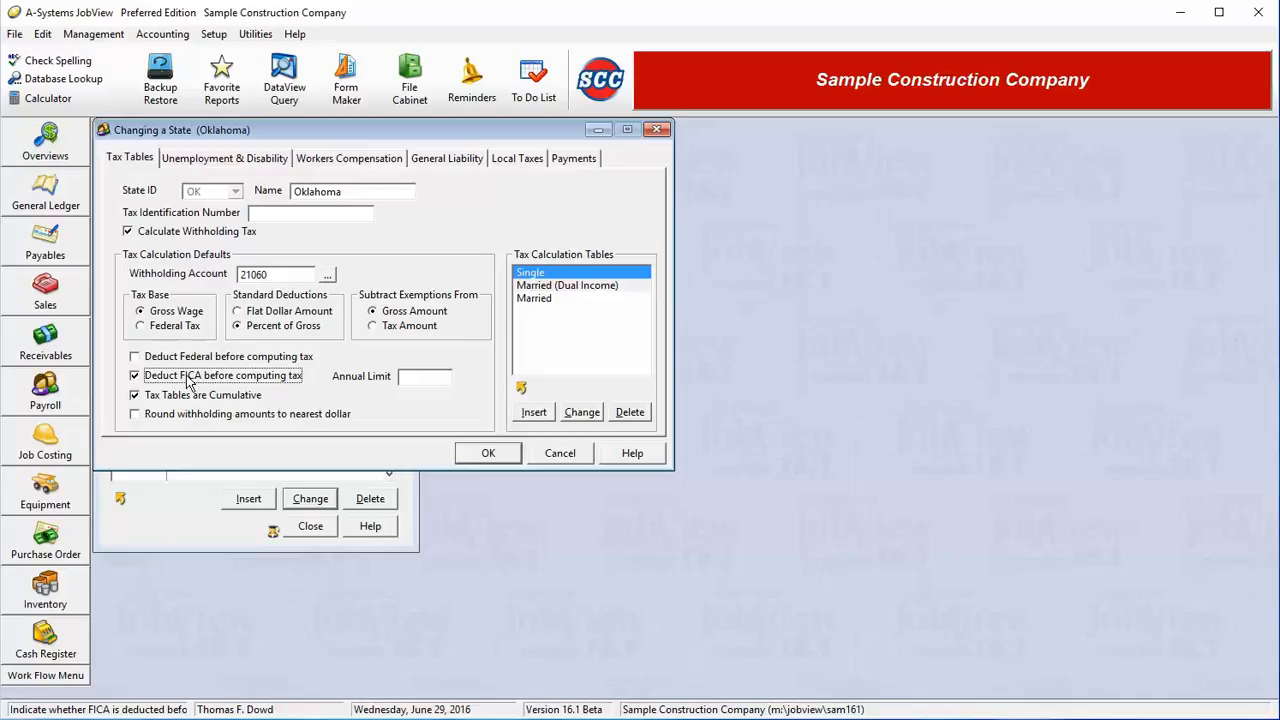
left_click(186, 378)
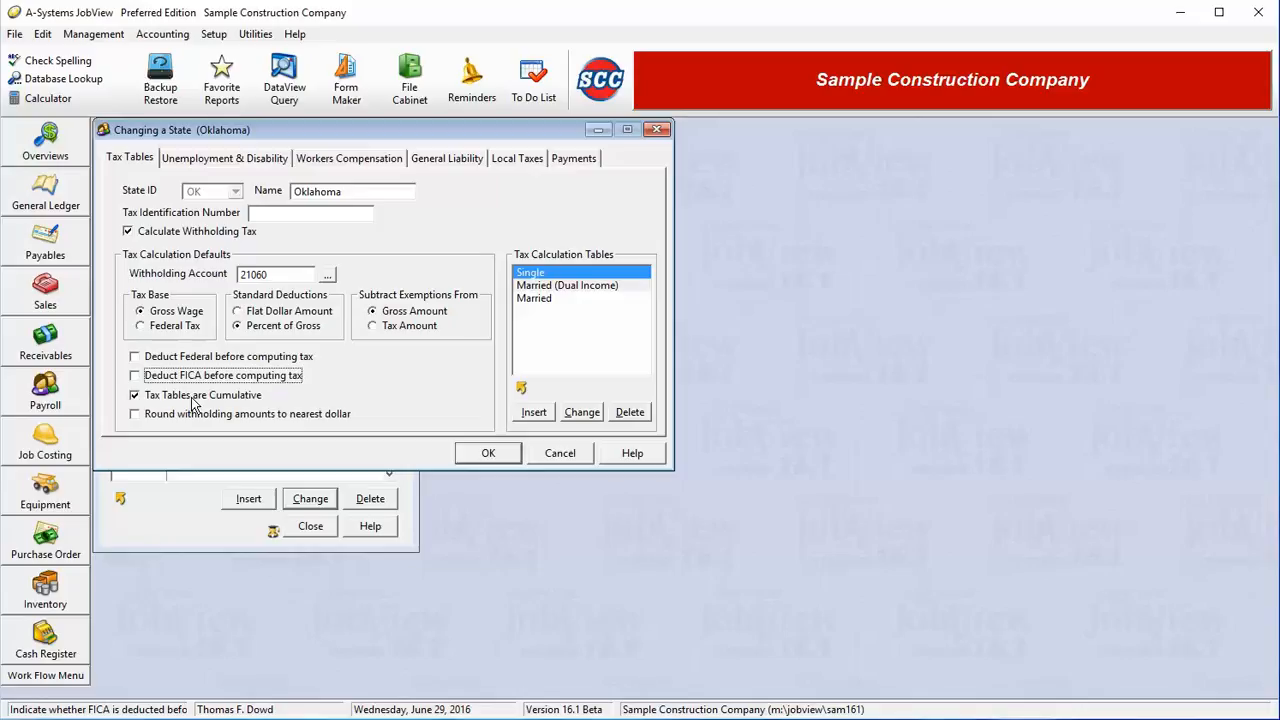
key("Tab")
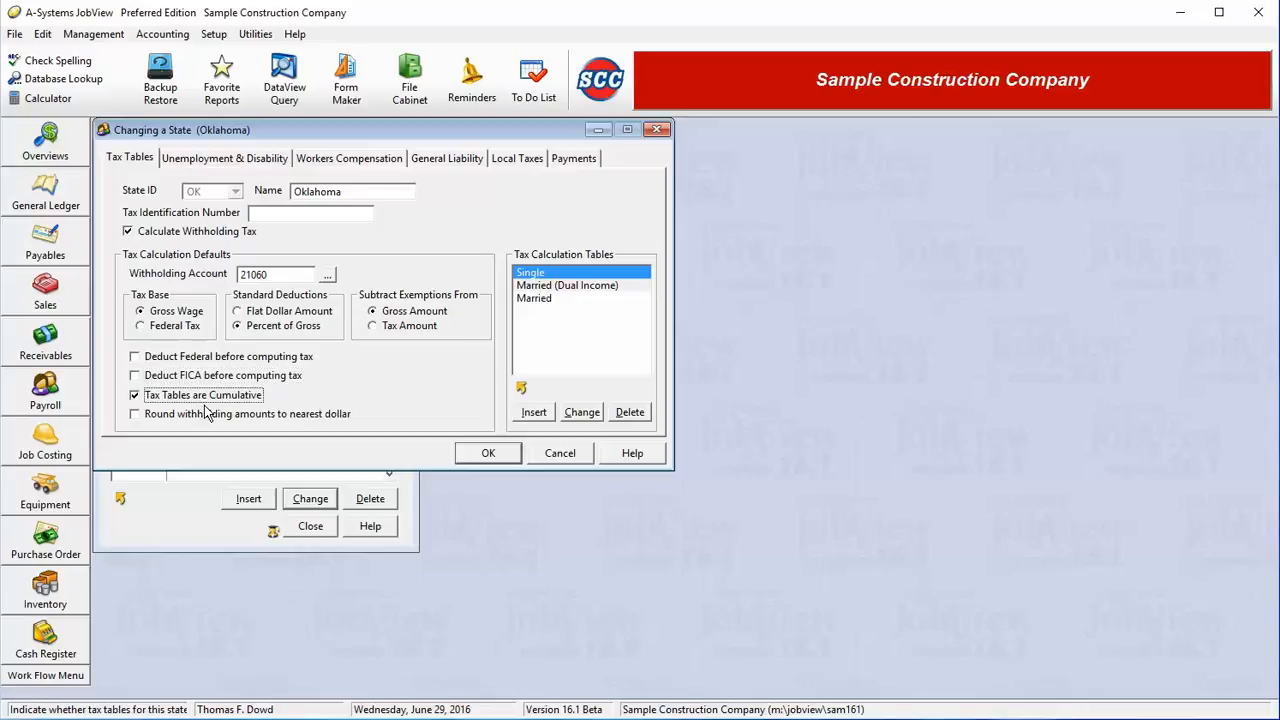
key("Tab")
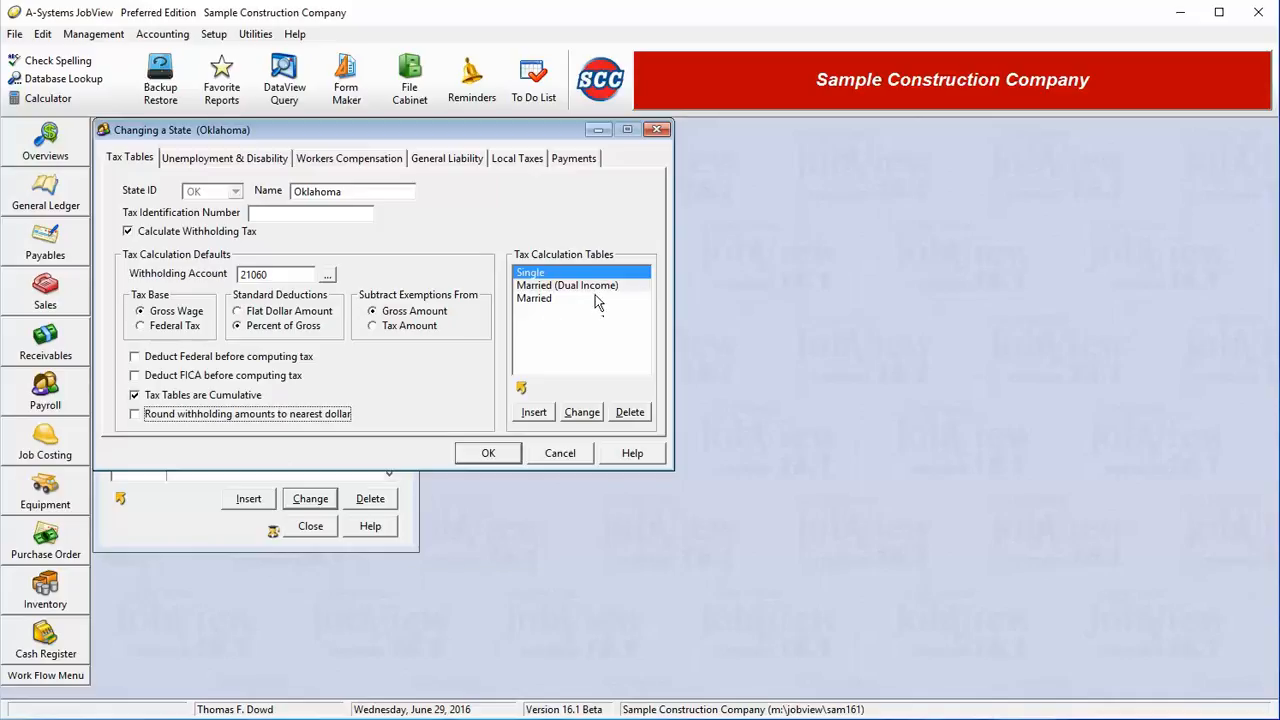
Step: Insert a new tax calculation table named Single
left_click(551, 418)
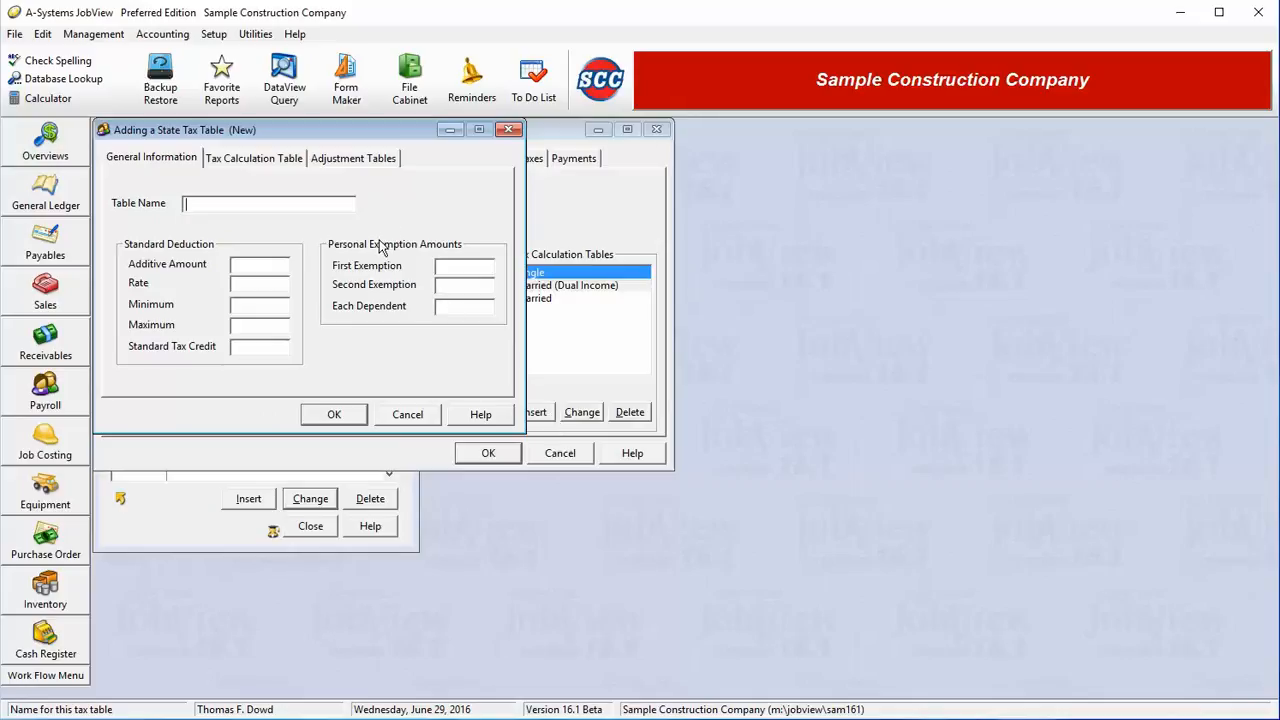
type("Single")
type("s")
key("BackSpace")
Step: Enter standard deduction rate 5, minimum 1200 and maximum 2500 for the Single table
left_click(245, 268)
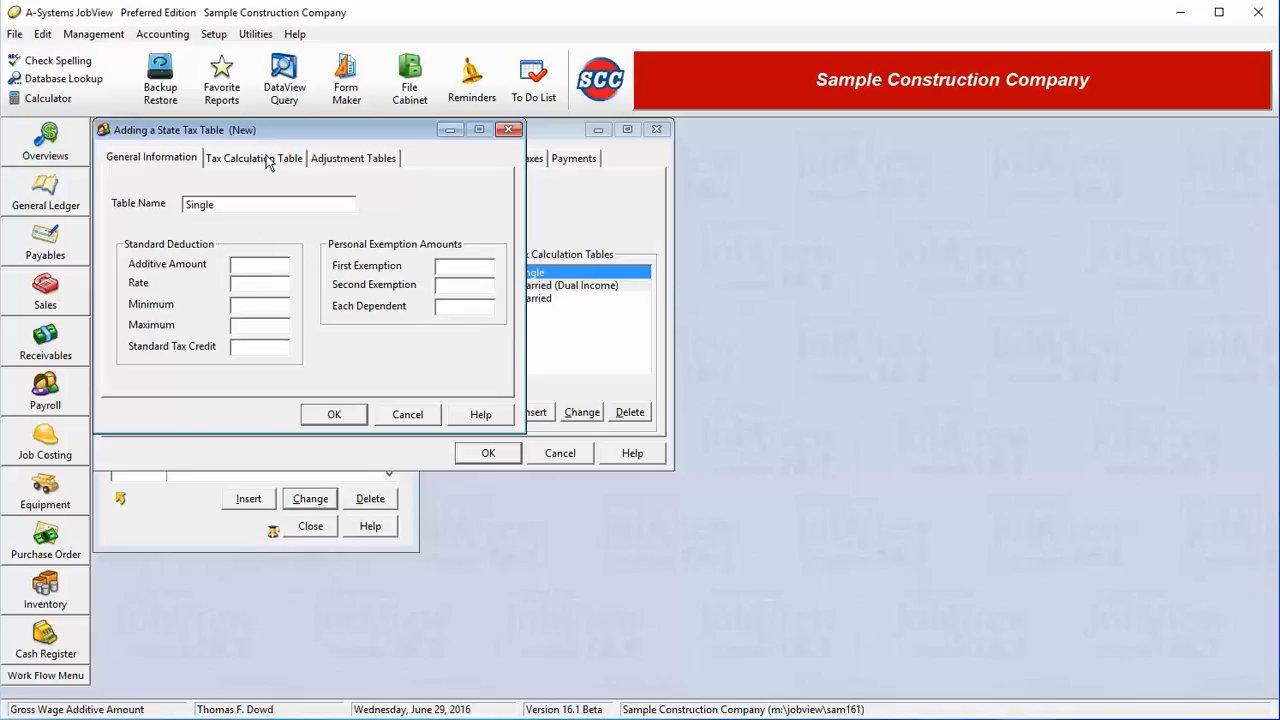
left_click(274, 284)
left_click(277, 305)
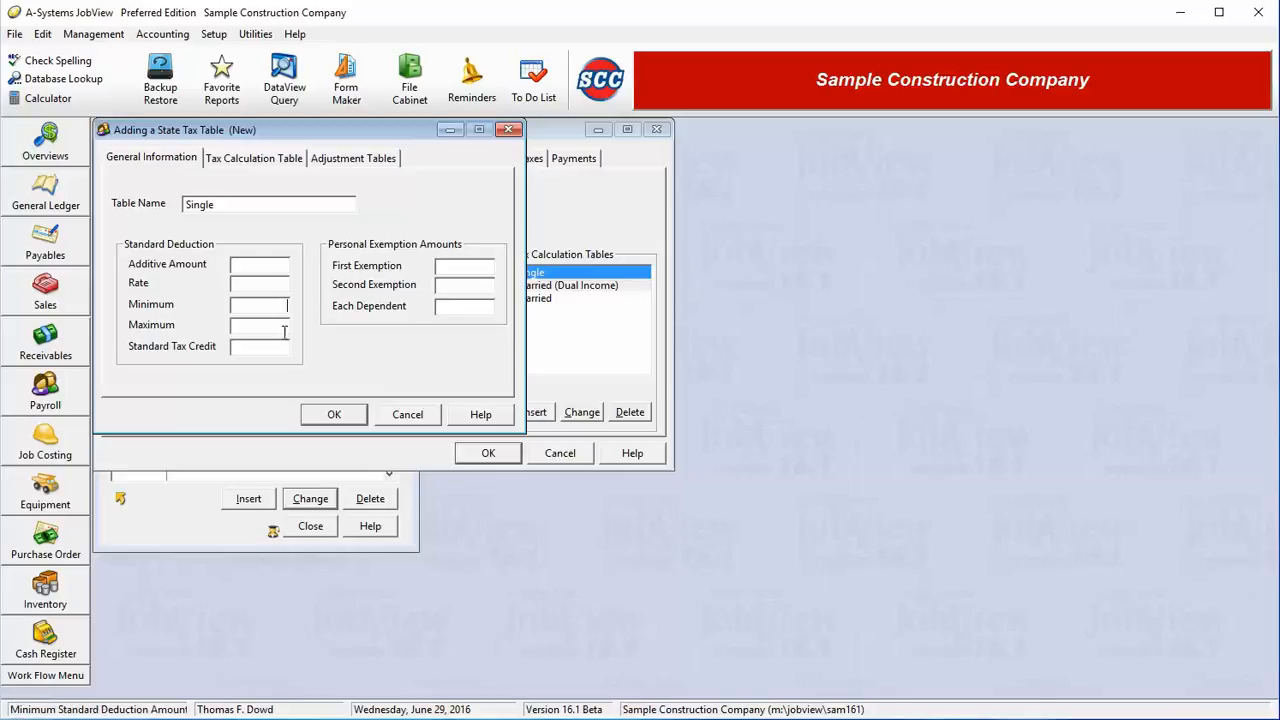
left_click(283, 326)
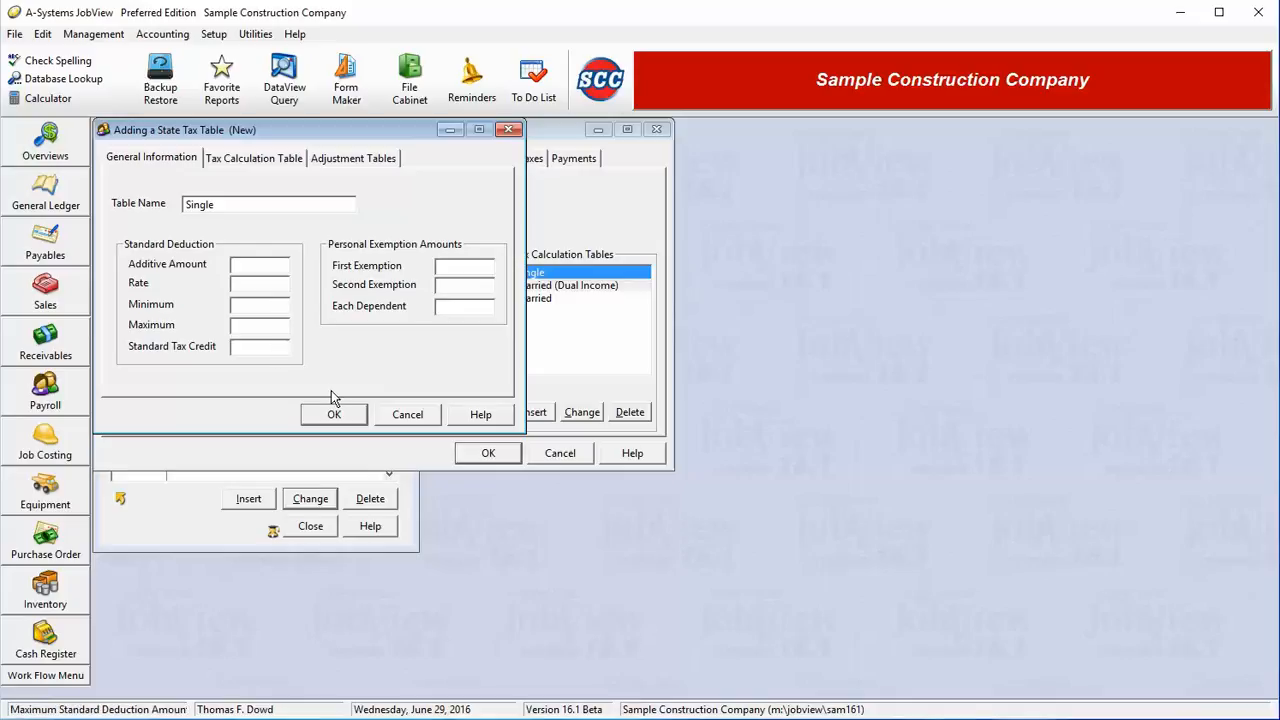
left_click(264, 267)
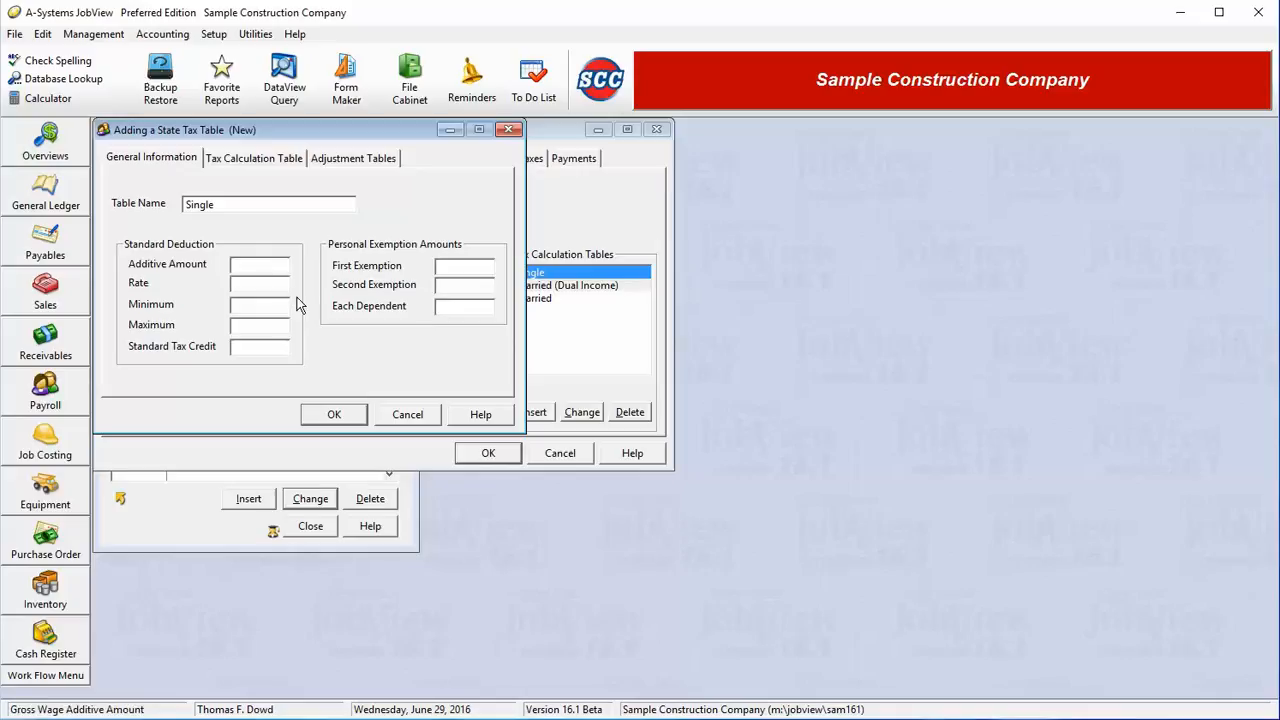
key("Tab")
key("Tab")
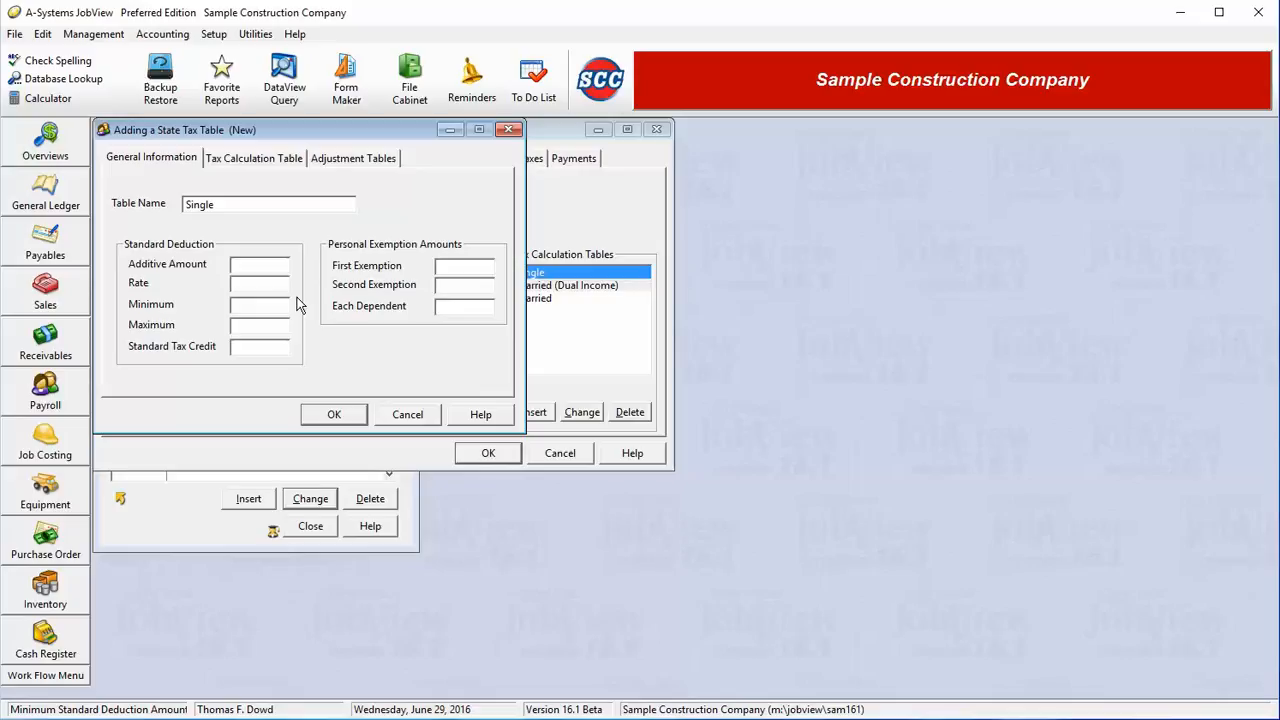
key("shift+Tab")
type("5")
key("Tab")
type("1200")
key("Tab")
type("2500")
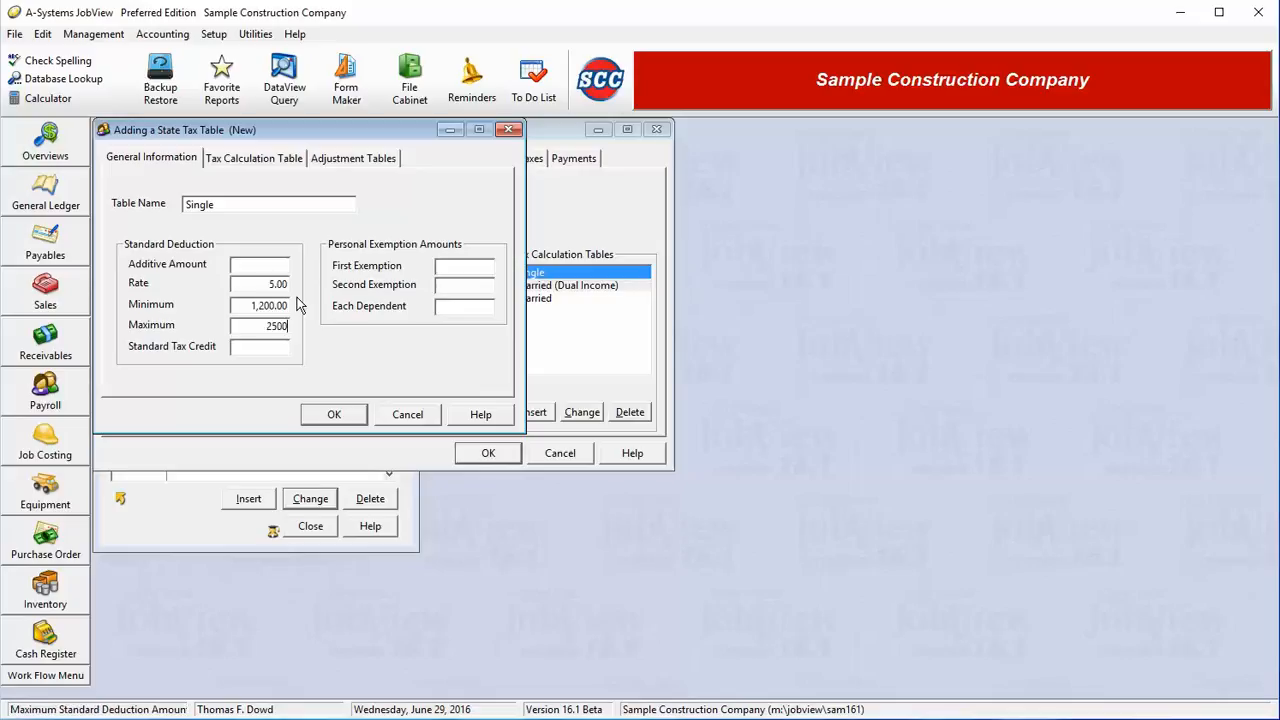
key("Tab")
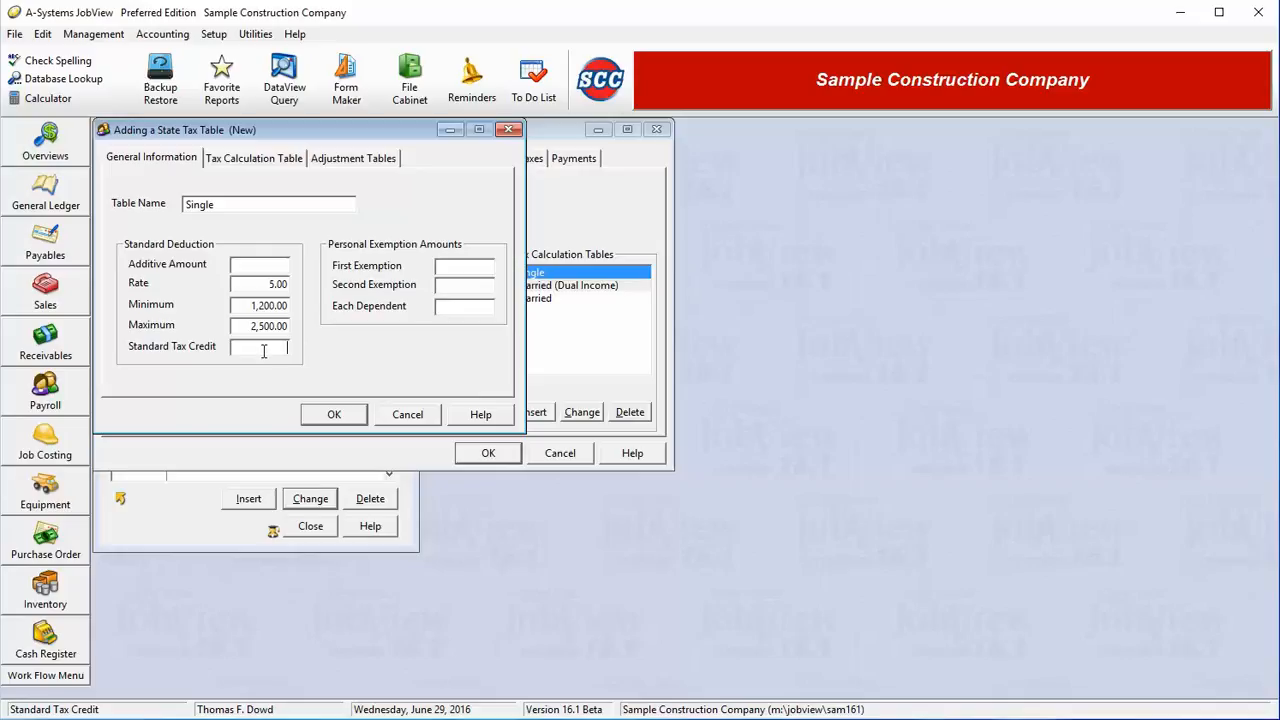
Step: Cancel the unfinished table, switch standard deductions to Flat Dollar Amount, and insert a new table
left_click(408, 414)
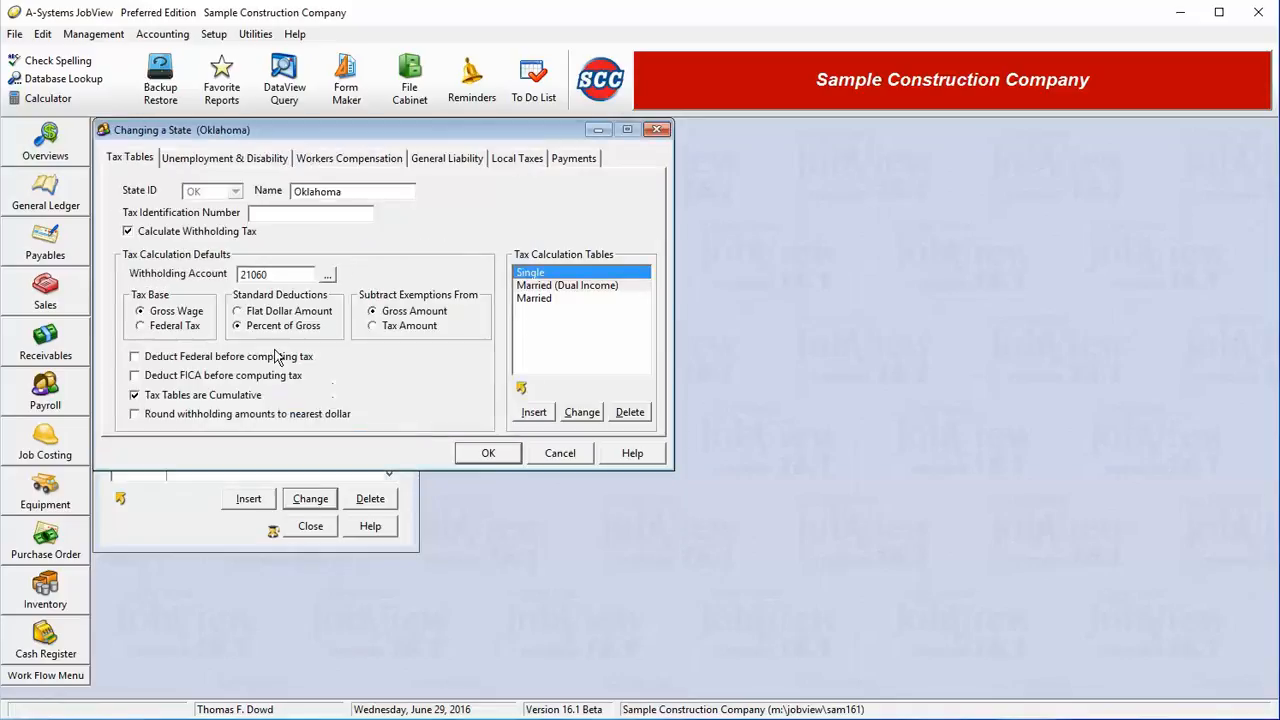
left_click(278, 316)
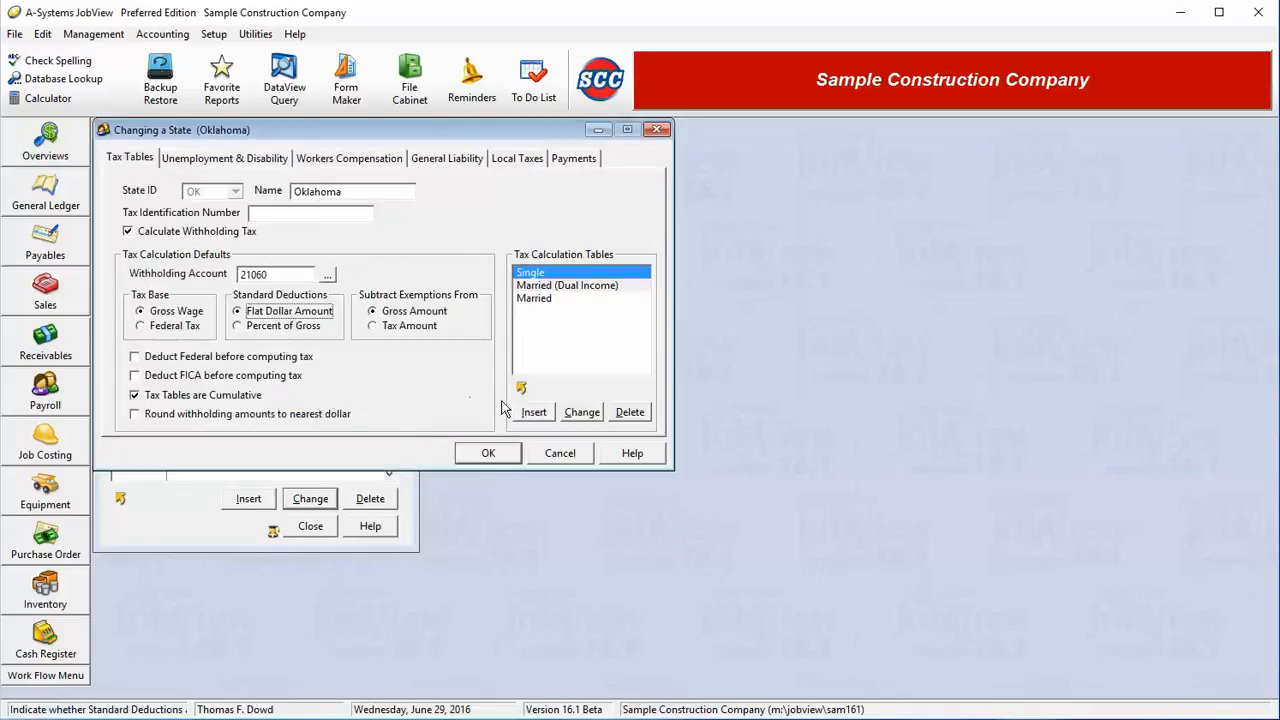
left_click(533, 412)
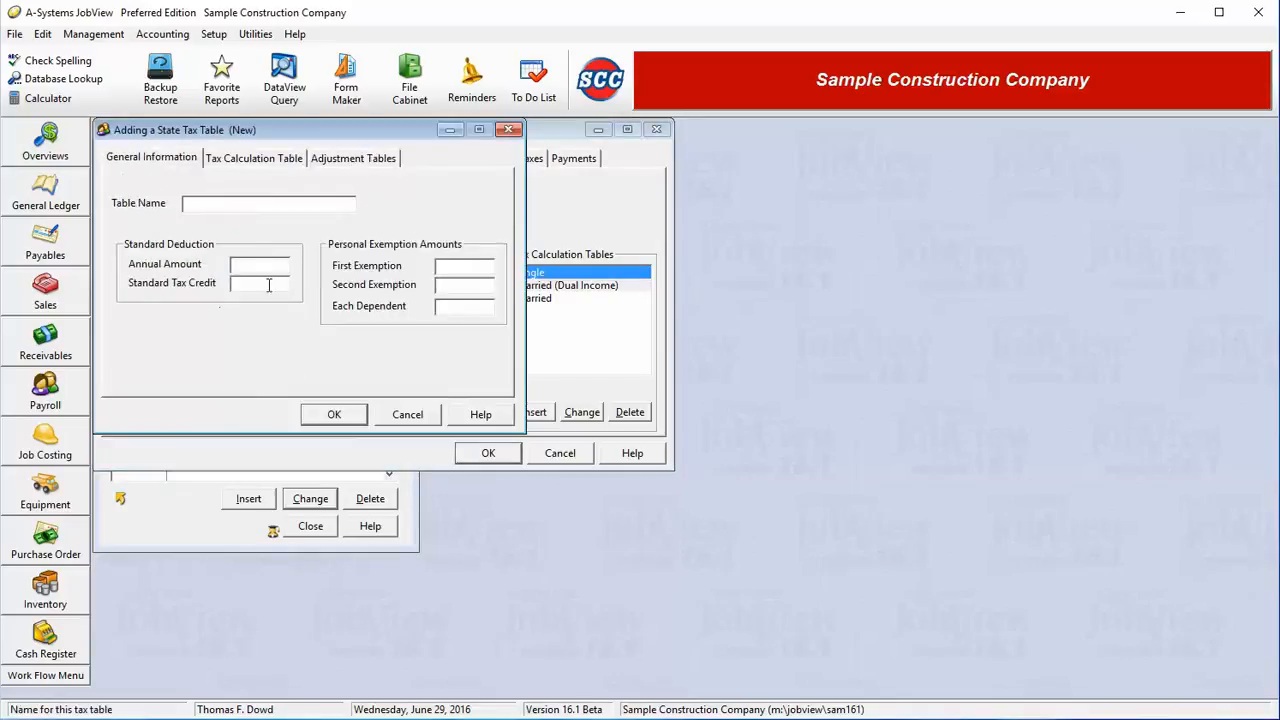
left_click(240, 264)
left_click(251, 284)
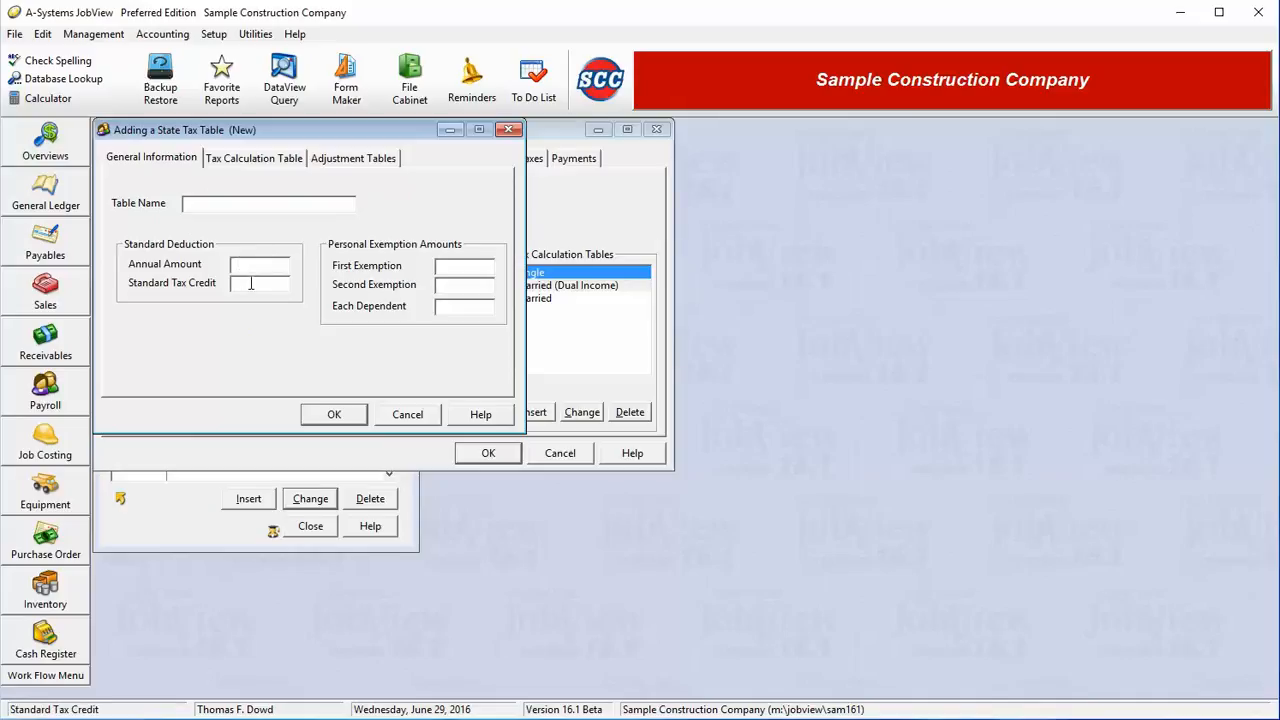
Step: Enter personal exemptions of 2,500 first, 2,000 second and 1,000 per dependent
left_click(452, 267)
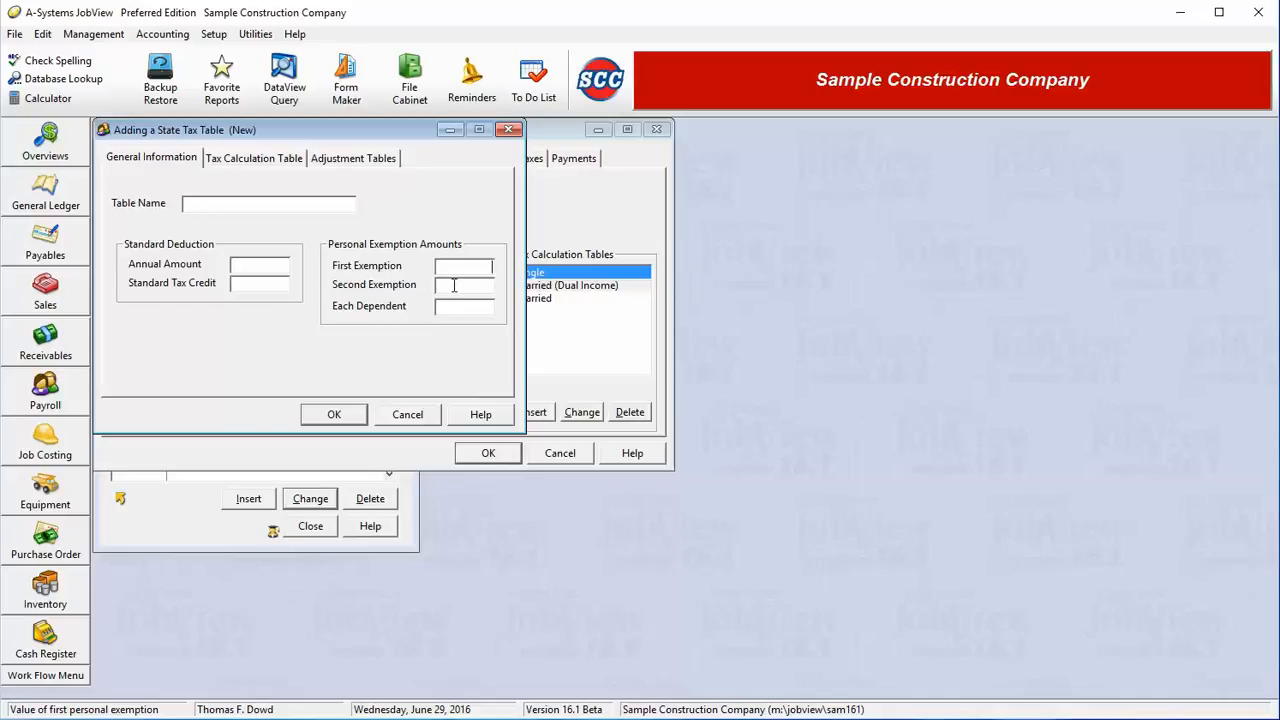
type("2500")
key("Tab")
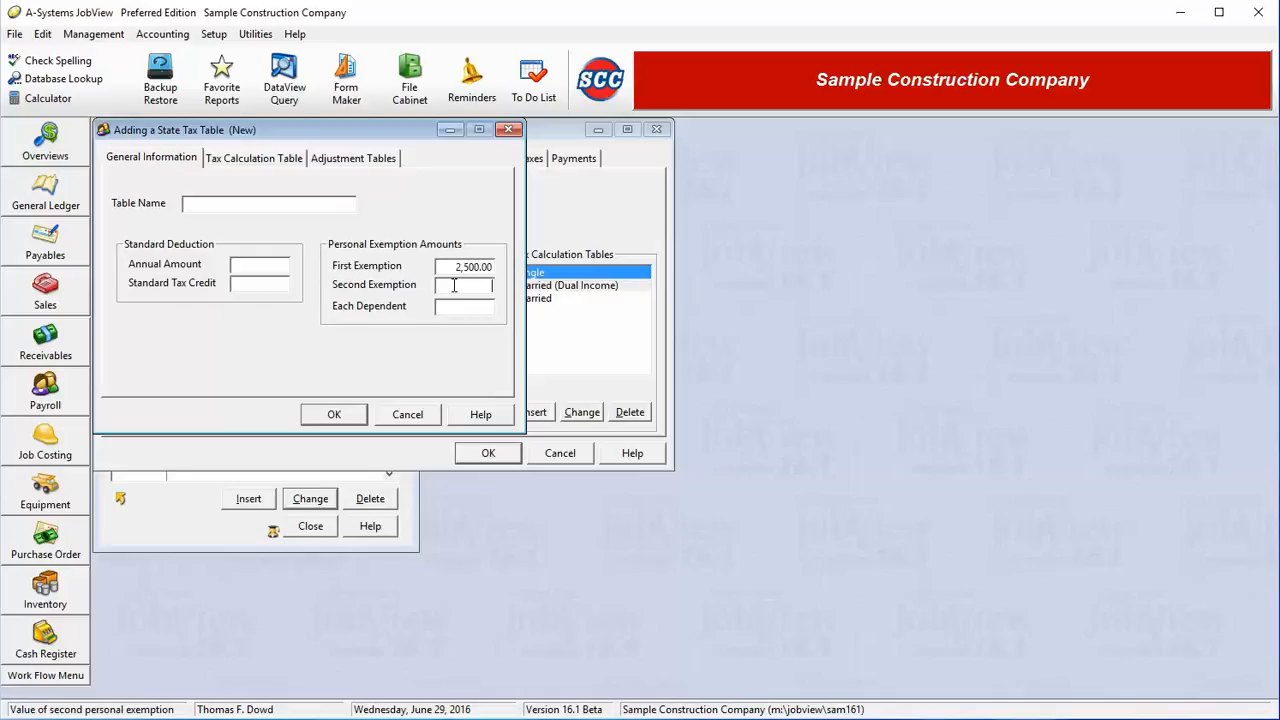
type("2500")
key("Tab")
type("2500")
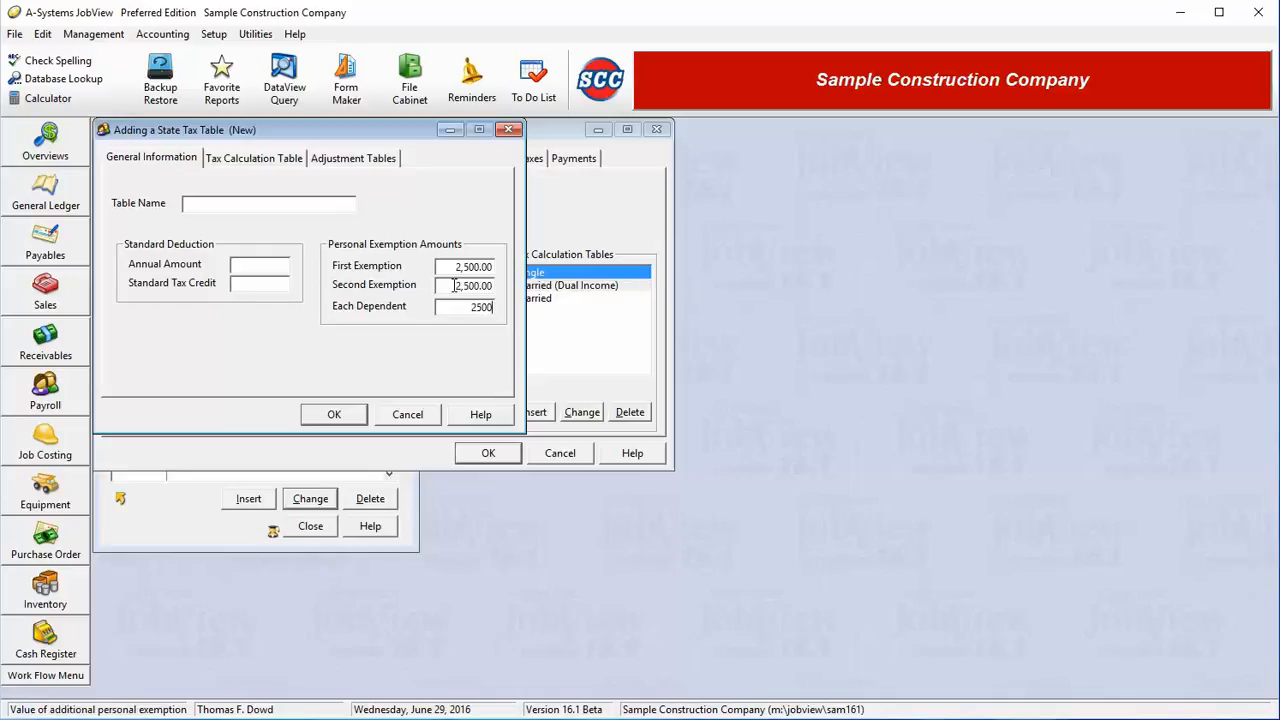
key("Tab")
left_click(455, 285)
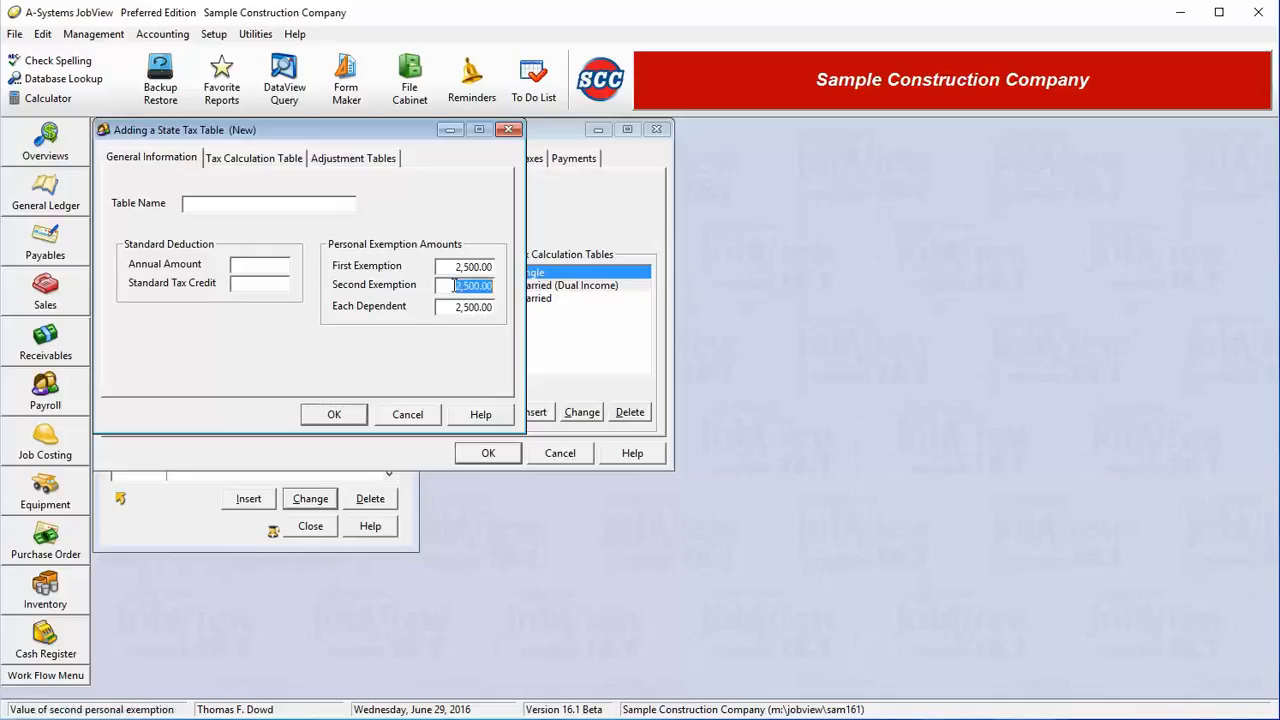
type("2000")
key("Tab")
type("1000")
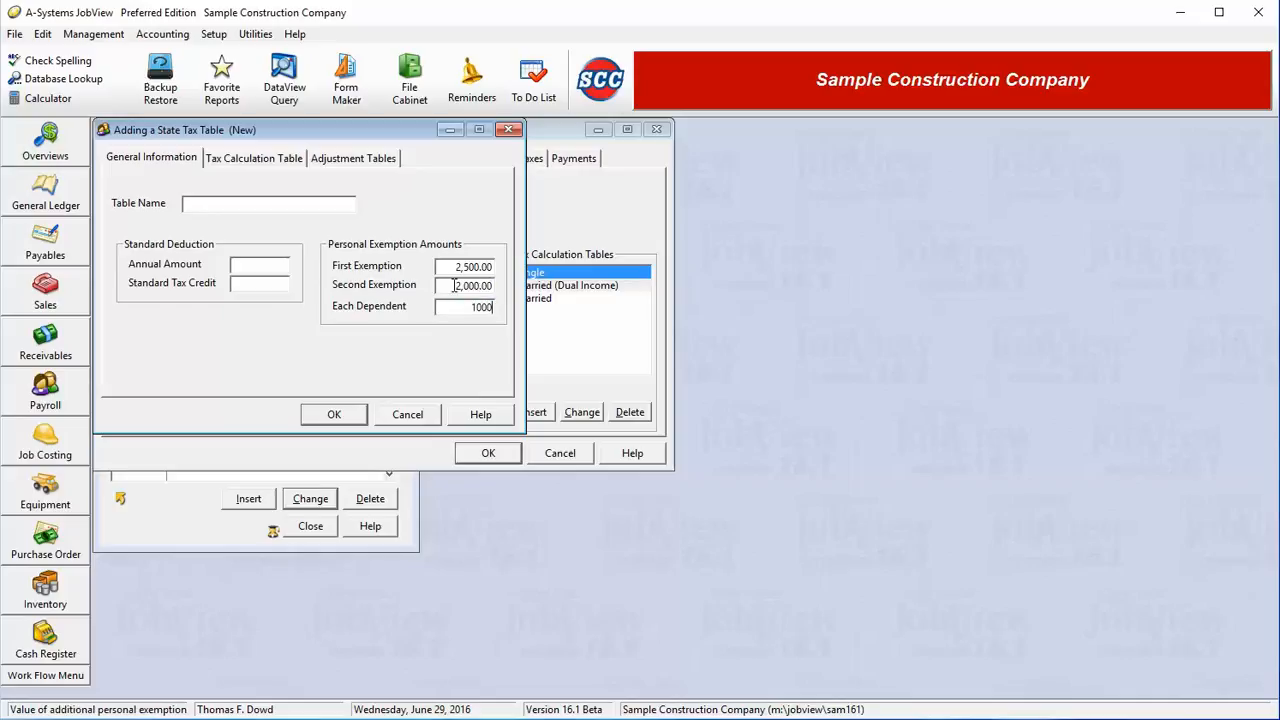
key("Tab")
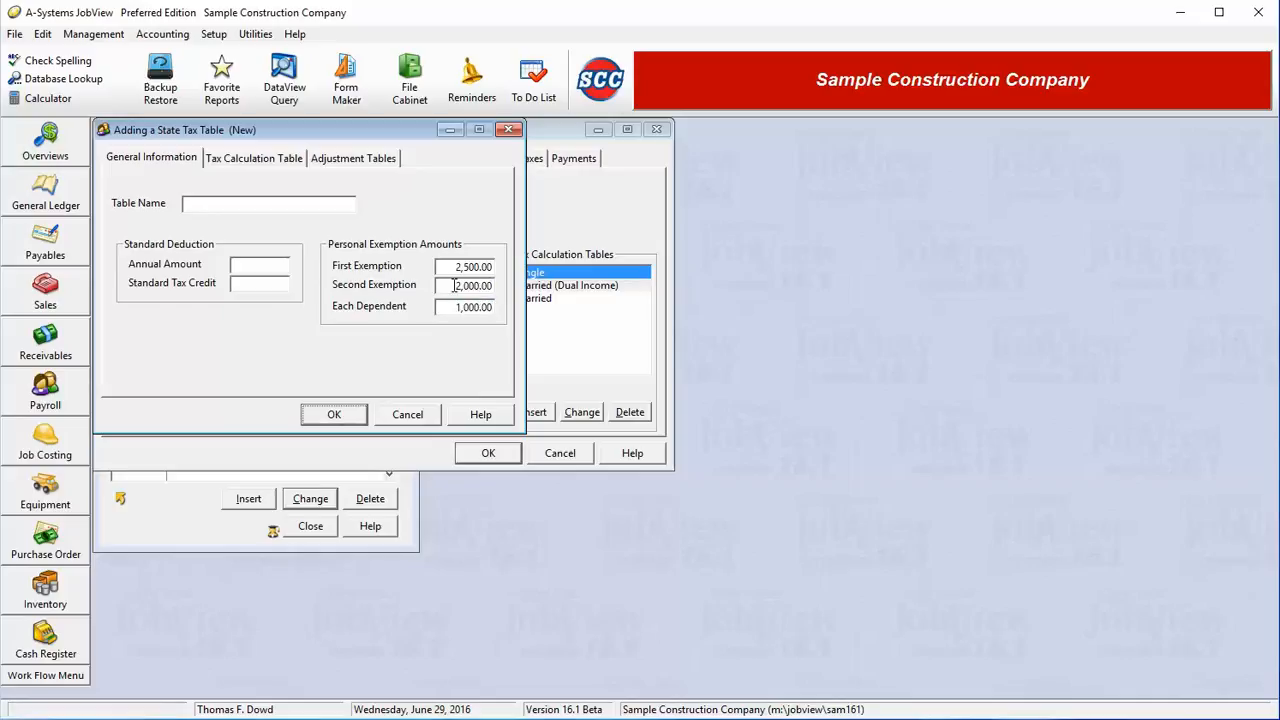
Step: Add a 3% rate bracket starting at minimum 0, then cancel out of the new table
left_click(247, 163)
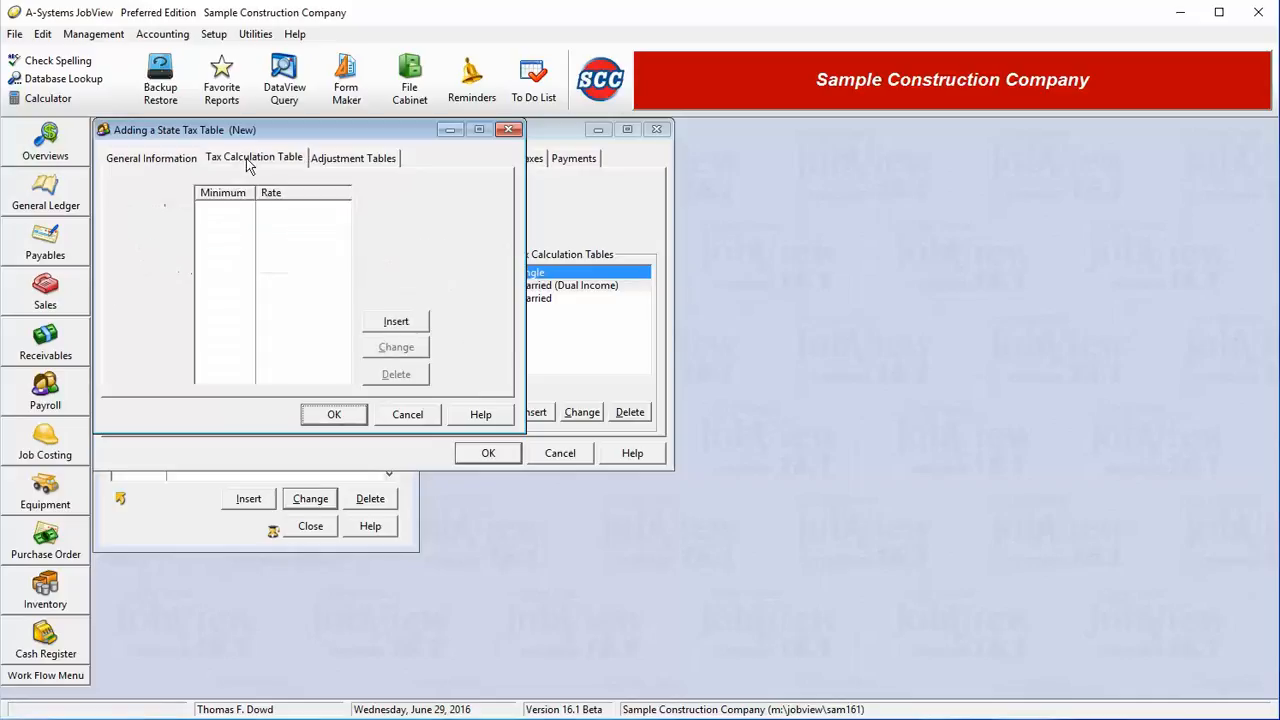
left_click(390, 325)
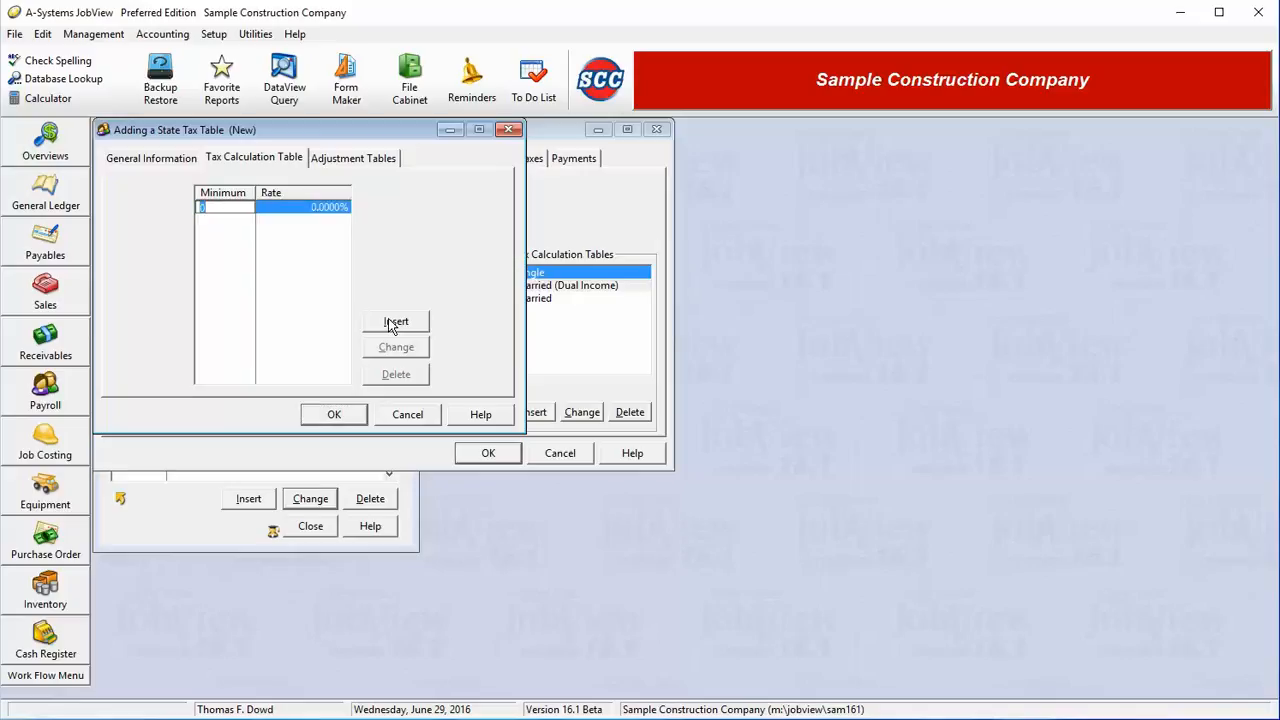
key("Tab")
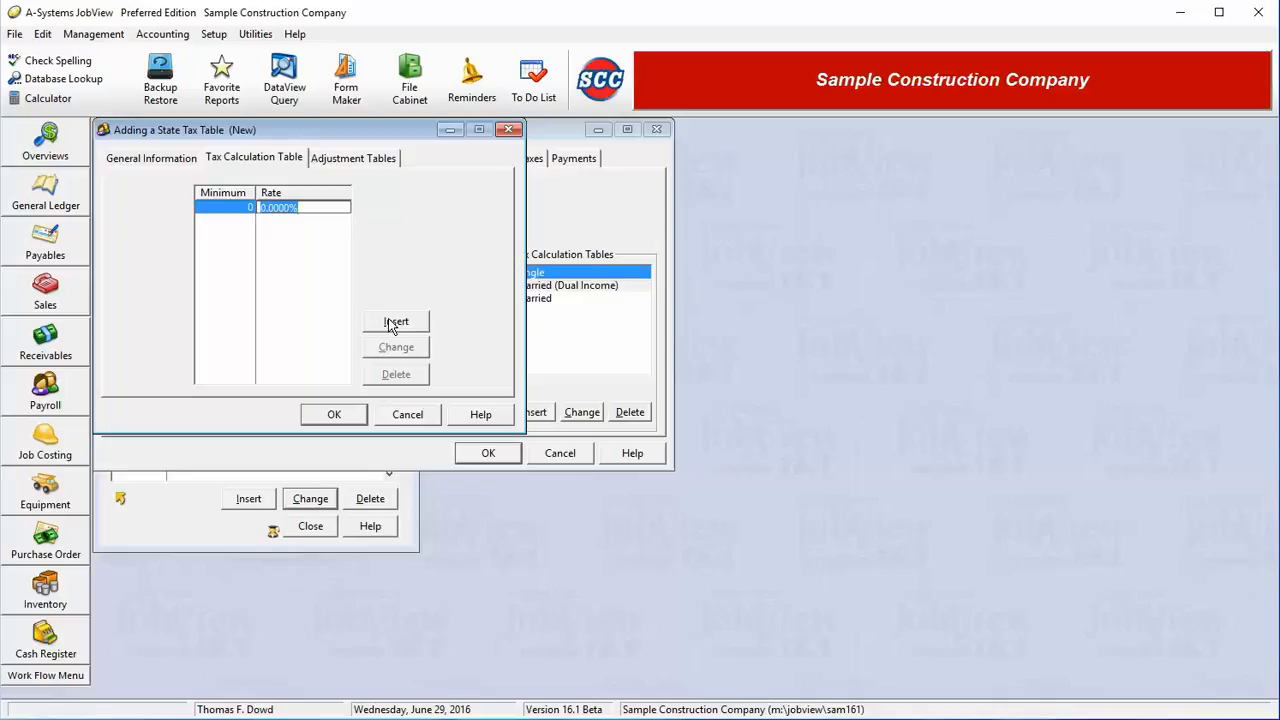
type("3")
left_click(396, 321)
key("Escape")
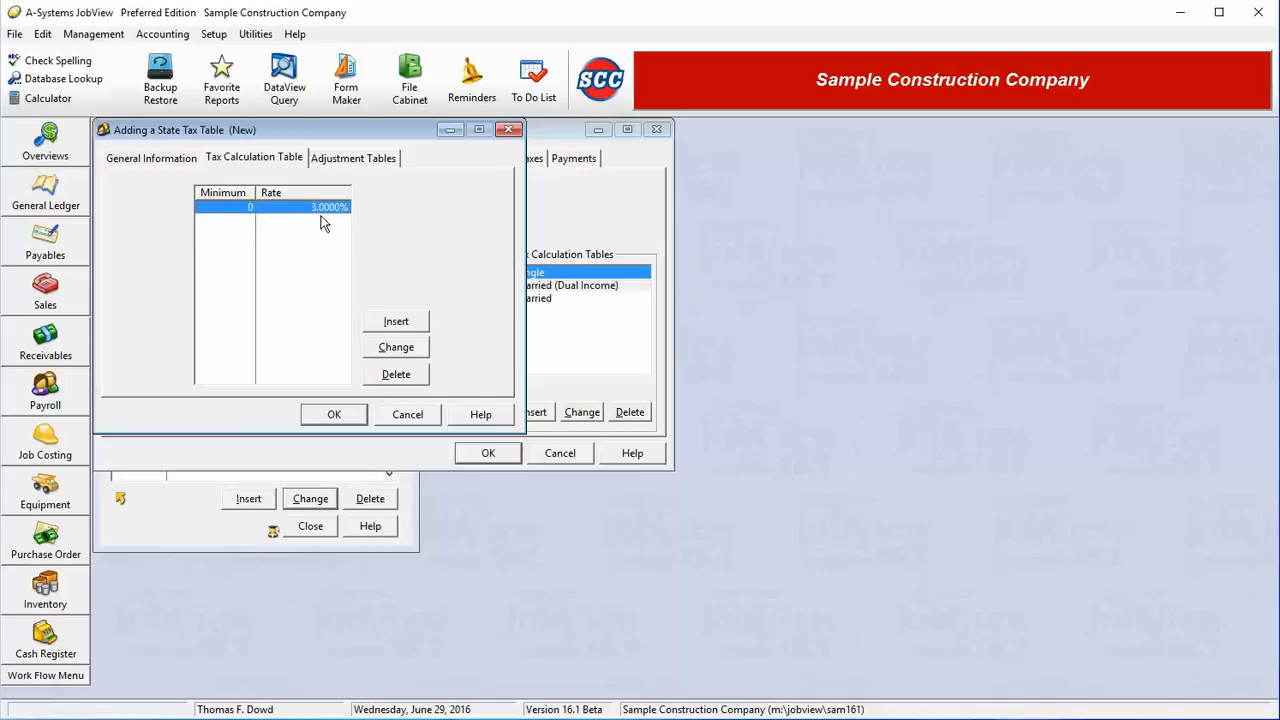
left_click(337, 414)
left_click(408, 414)
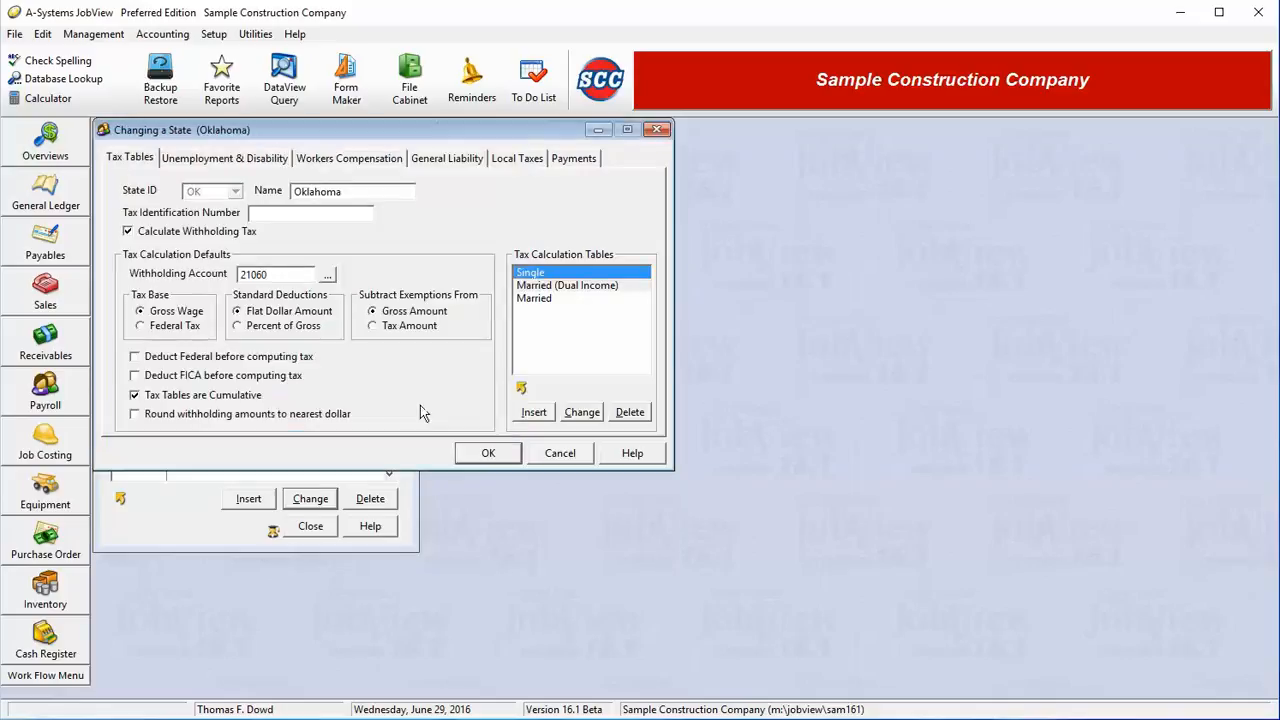
Step: On Unemployment & Disability, try 4.2 as federal unemployment credit, then revert it to 5.4%
left_click(240, 160)
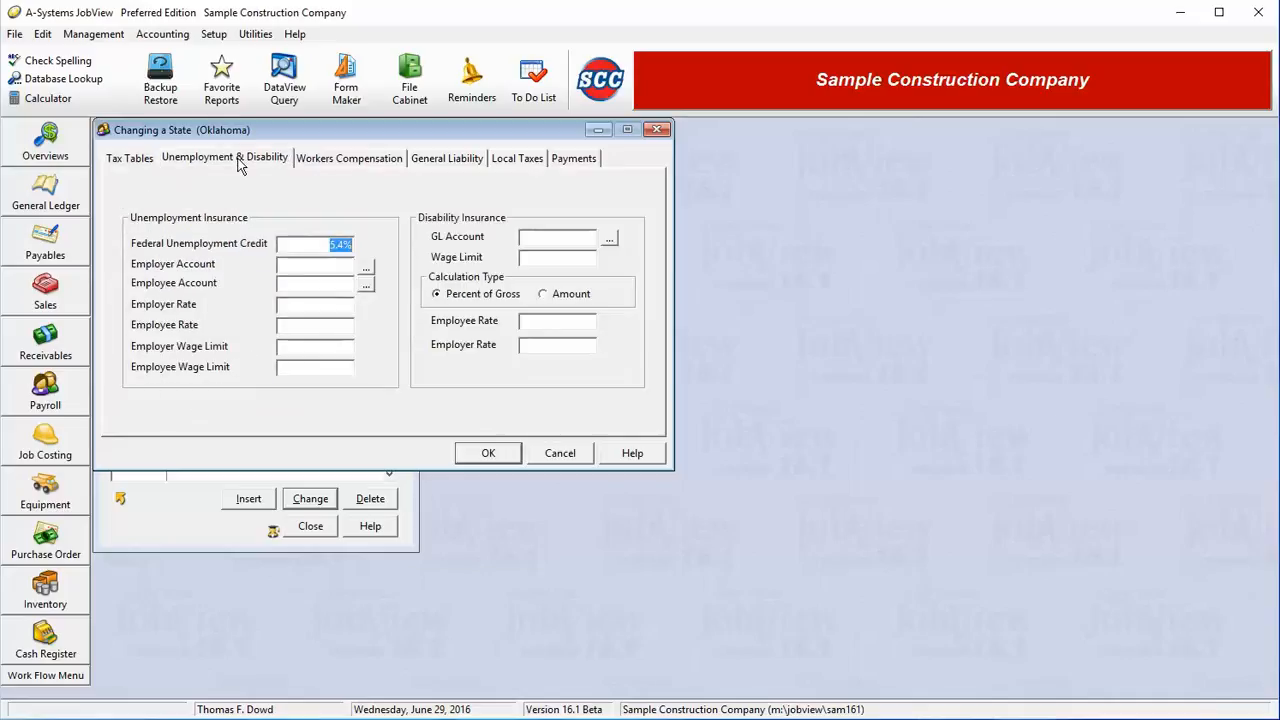
left_click(352, 245)
left_click_drag(330, 246, 374, 246)
type("4.2")
key("BackSpace")
key("BackSpace")
key("BackSpace")
key("Tab")
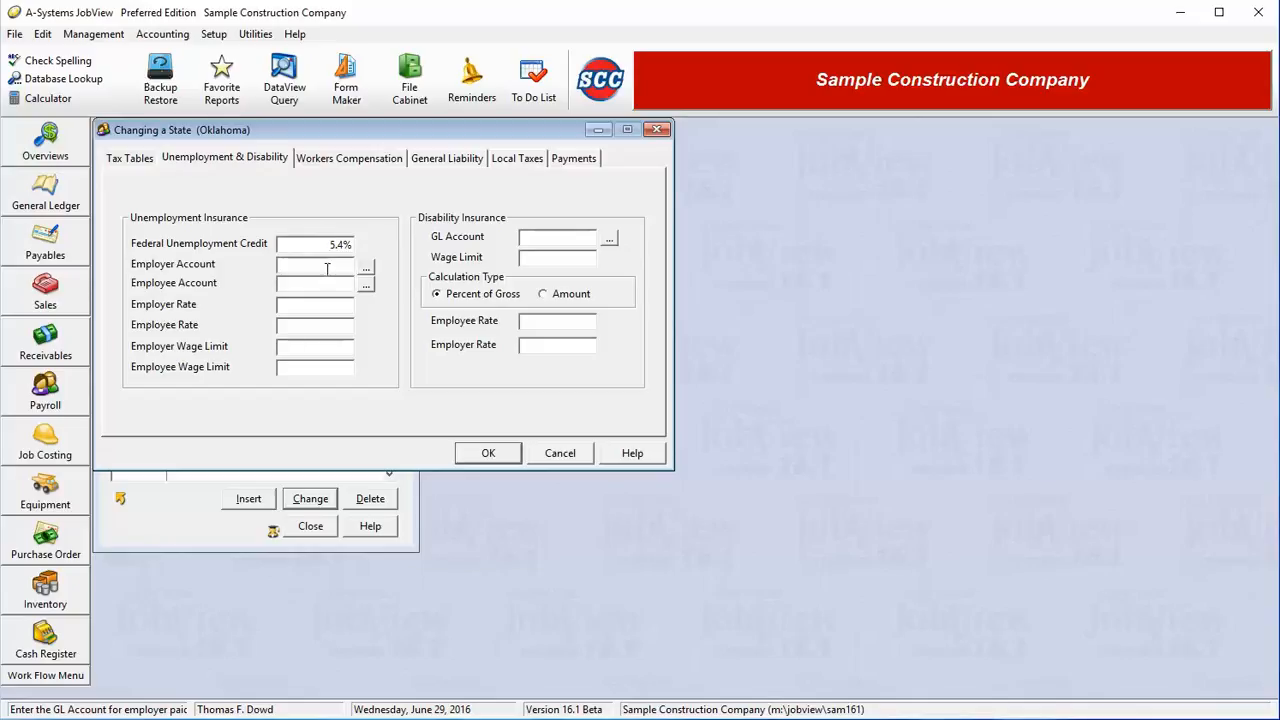
Step: Set the unemployment employer account to 21050 FUTA Accrued
left_click(368, 266)
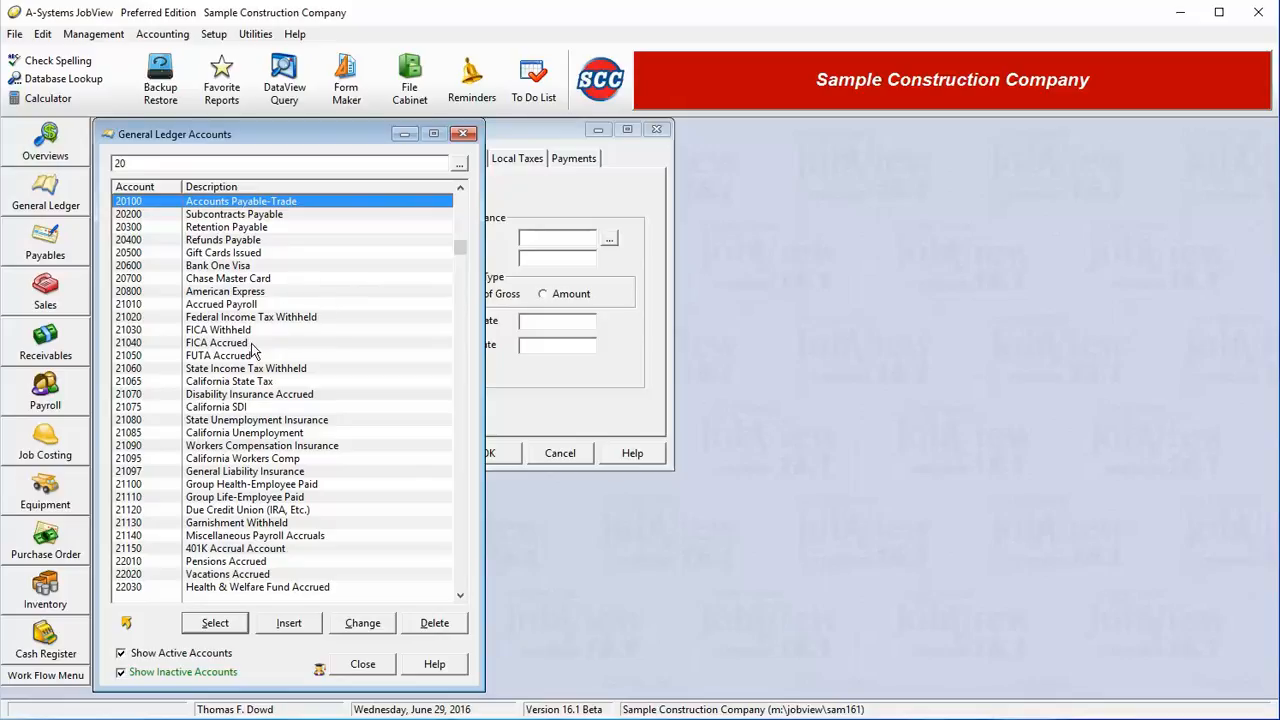
left_click(250, 358)
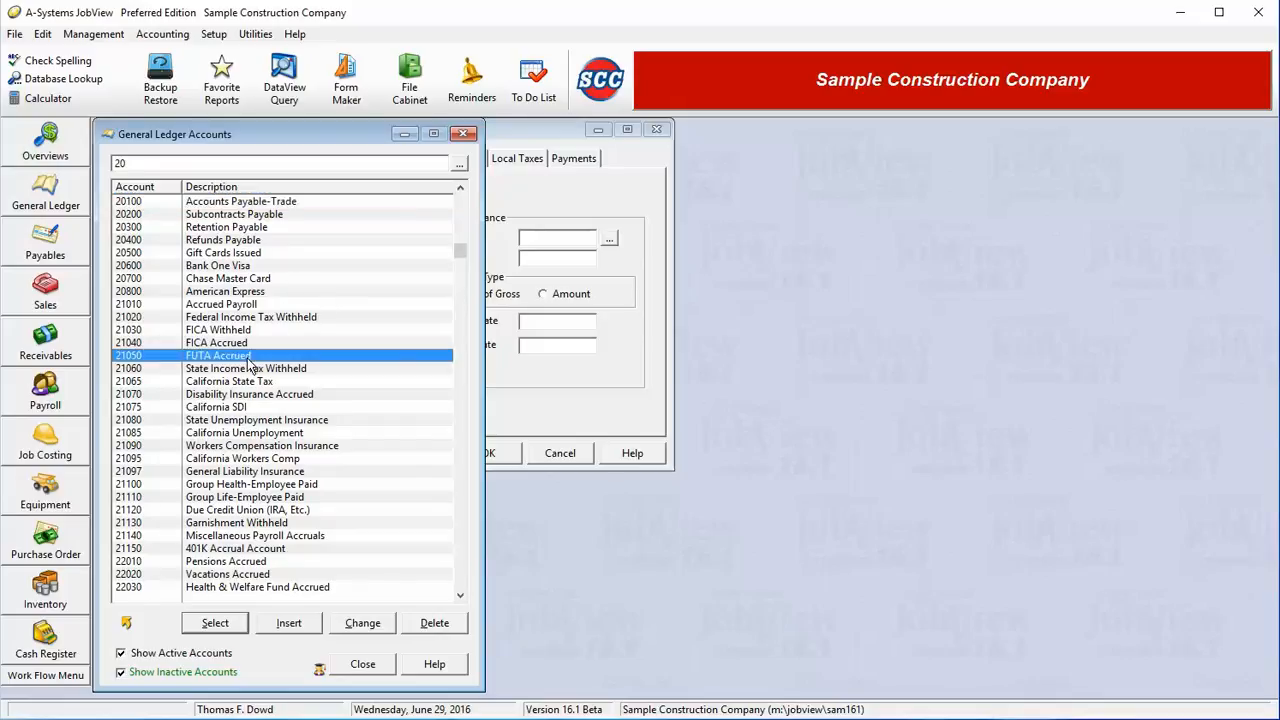
double_click(248, 357)
Step: Step through the employee account, employer rate and disability fields, then show Workers Compensation settings
left_click(290, 284)
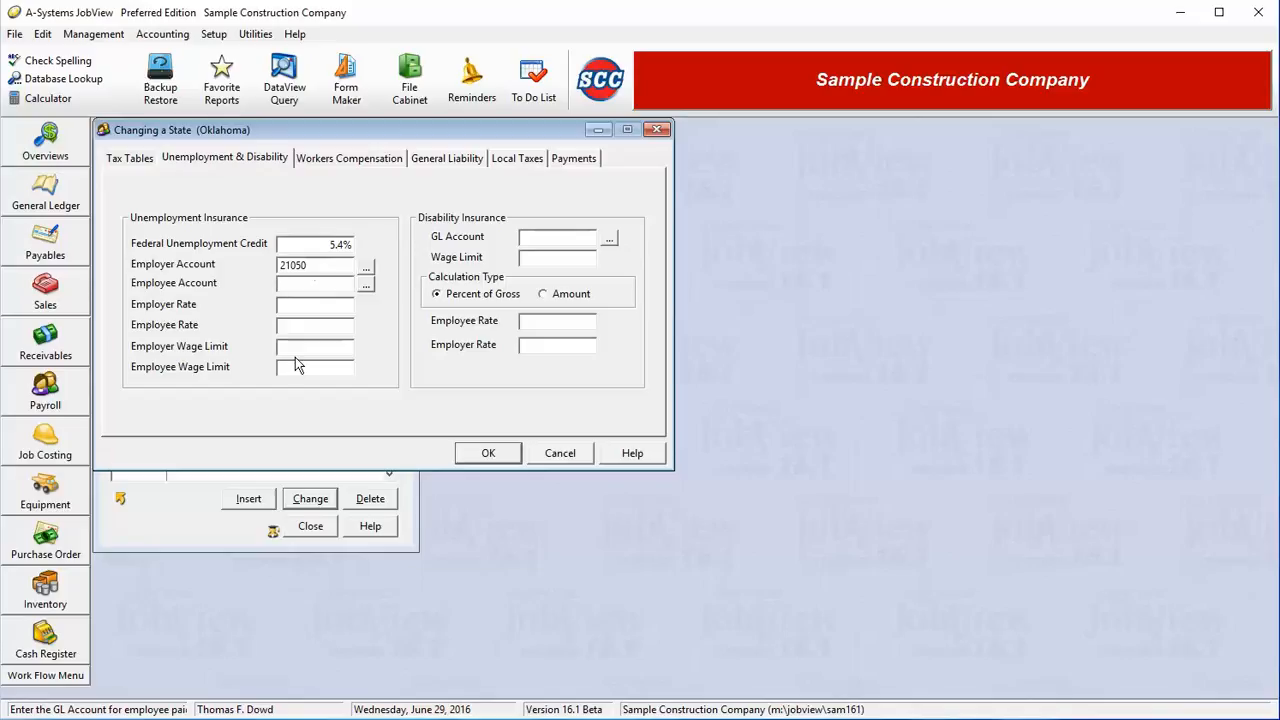
left_click(325, 307)
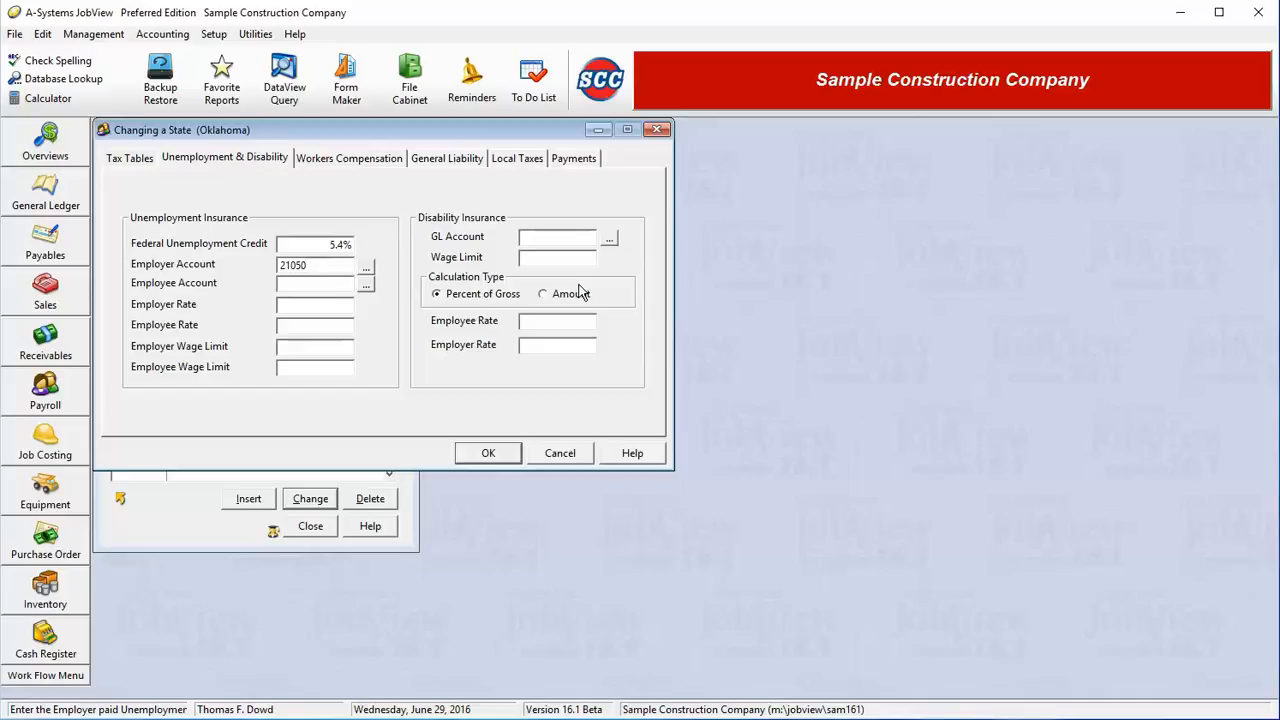
left_click(567, 237)
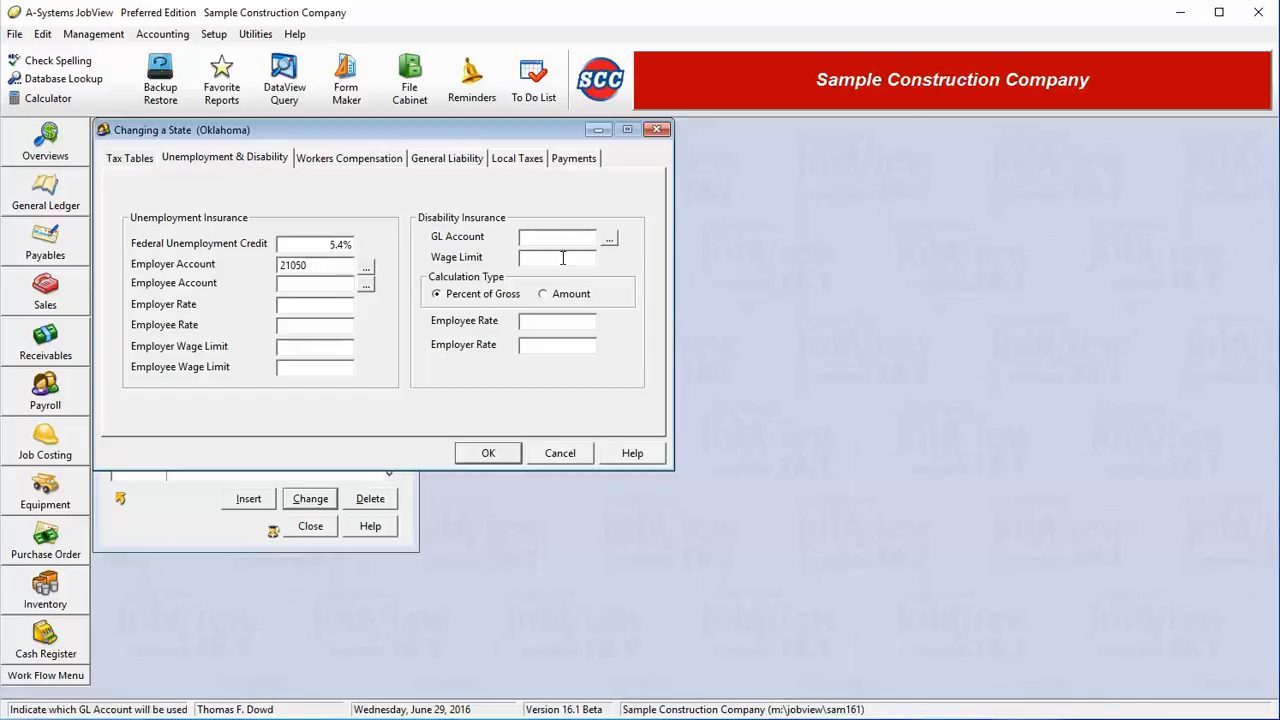
left_click(565, 257)
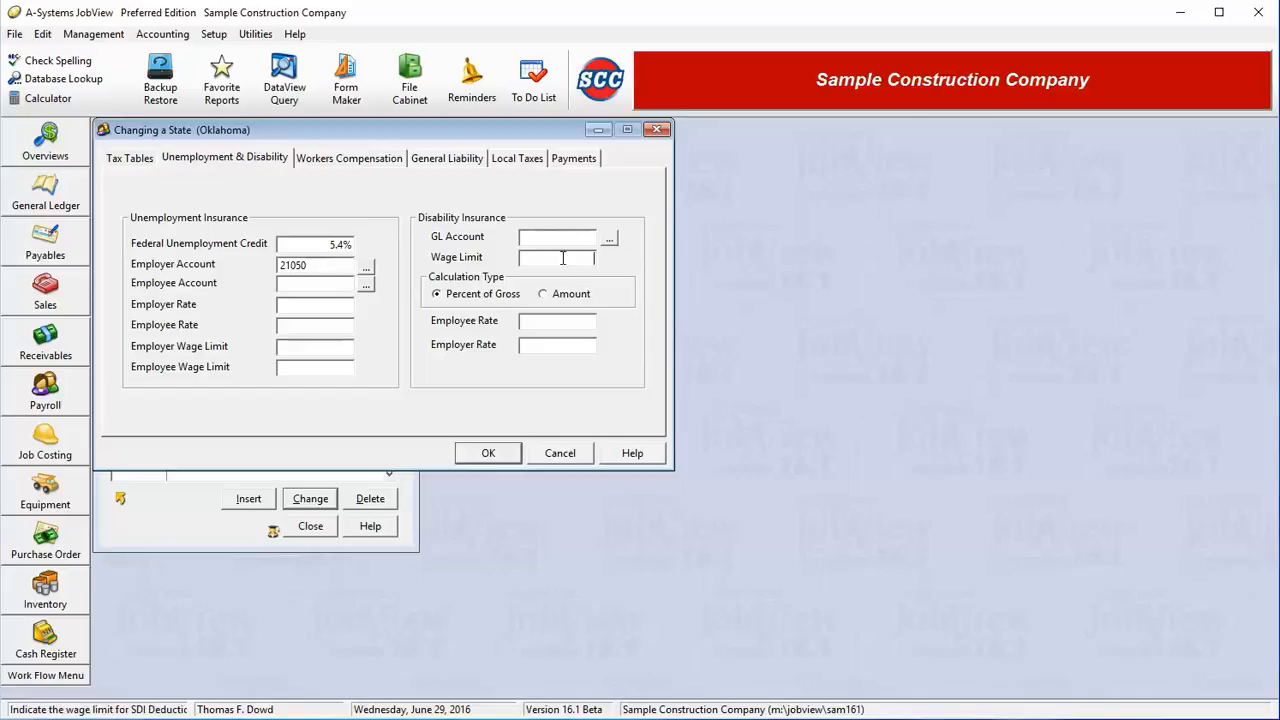
left_click(556, 320)
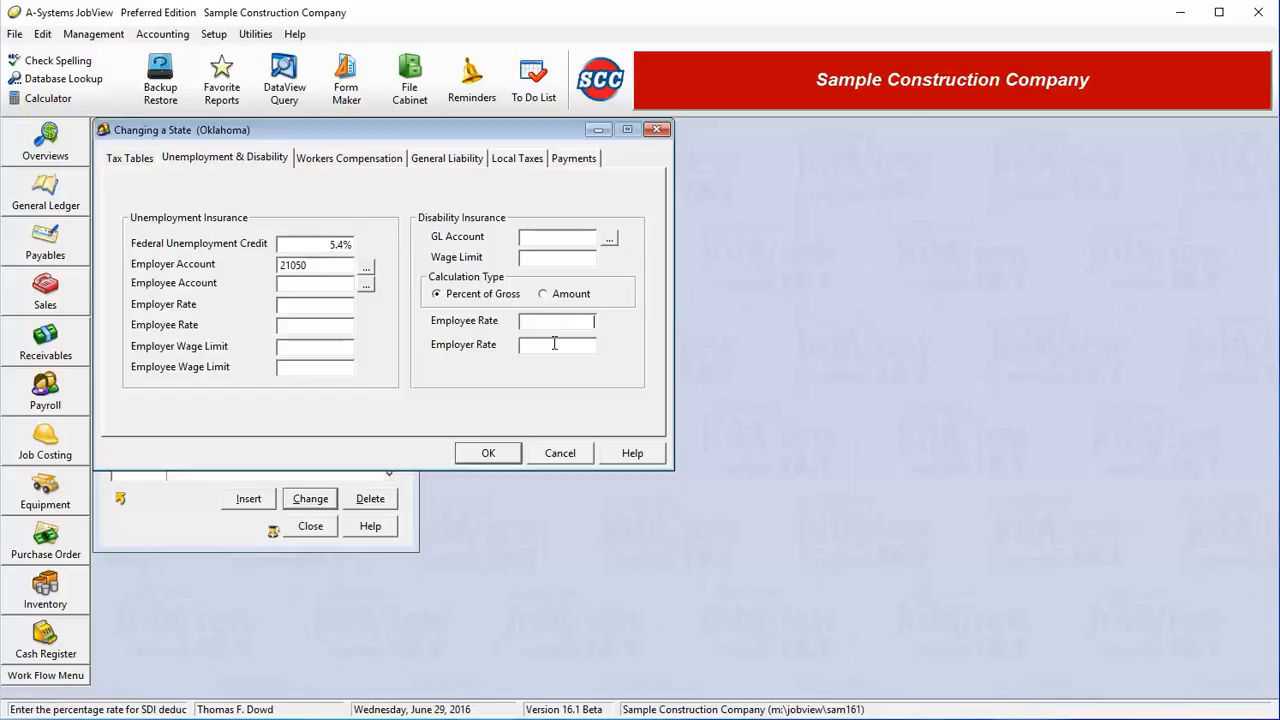
left_click(365, 166)
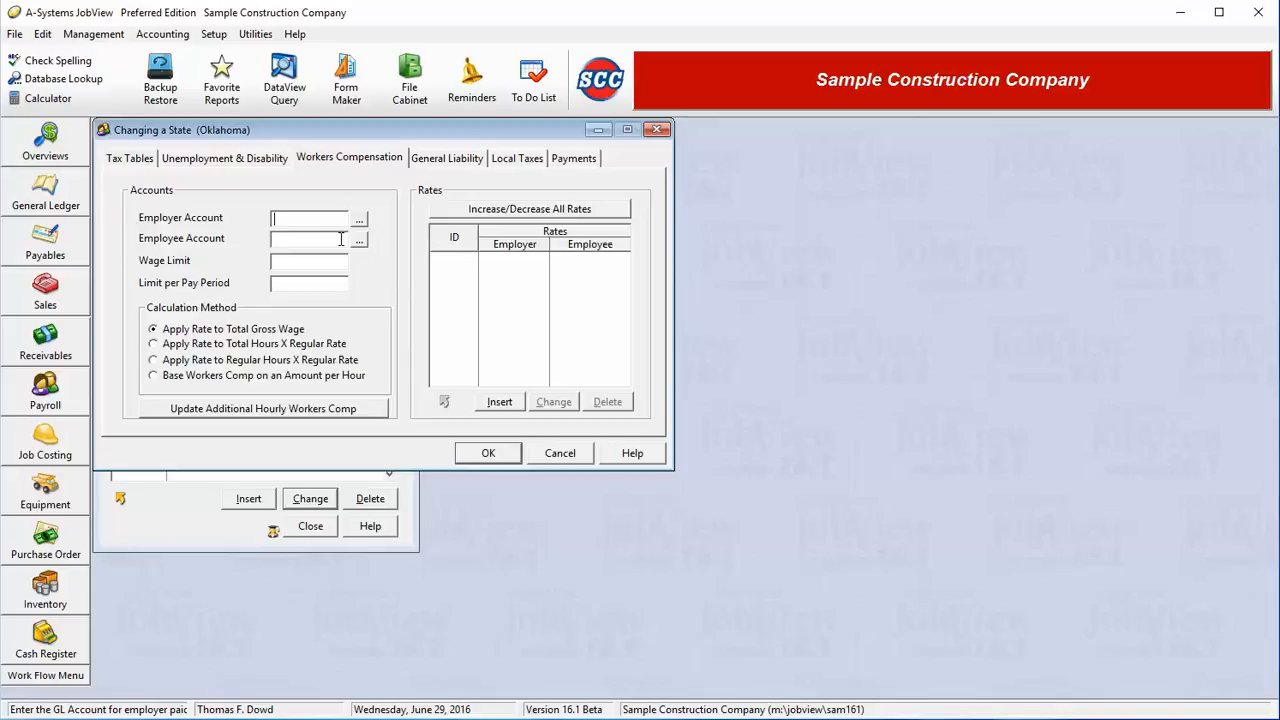
Step: Set workers comp employer and employee accounts to 21090 and the wage limit to 80,000
key("Tab")
type("20")
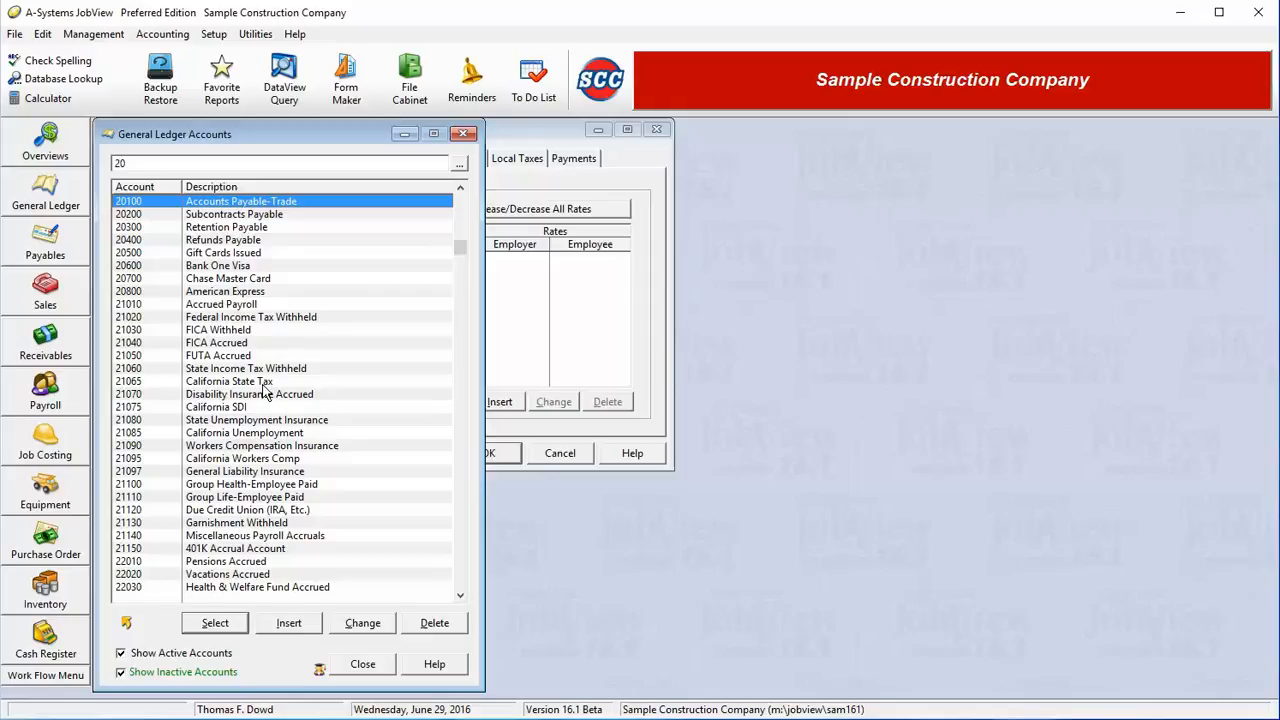
double_click(275, 447)
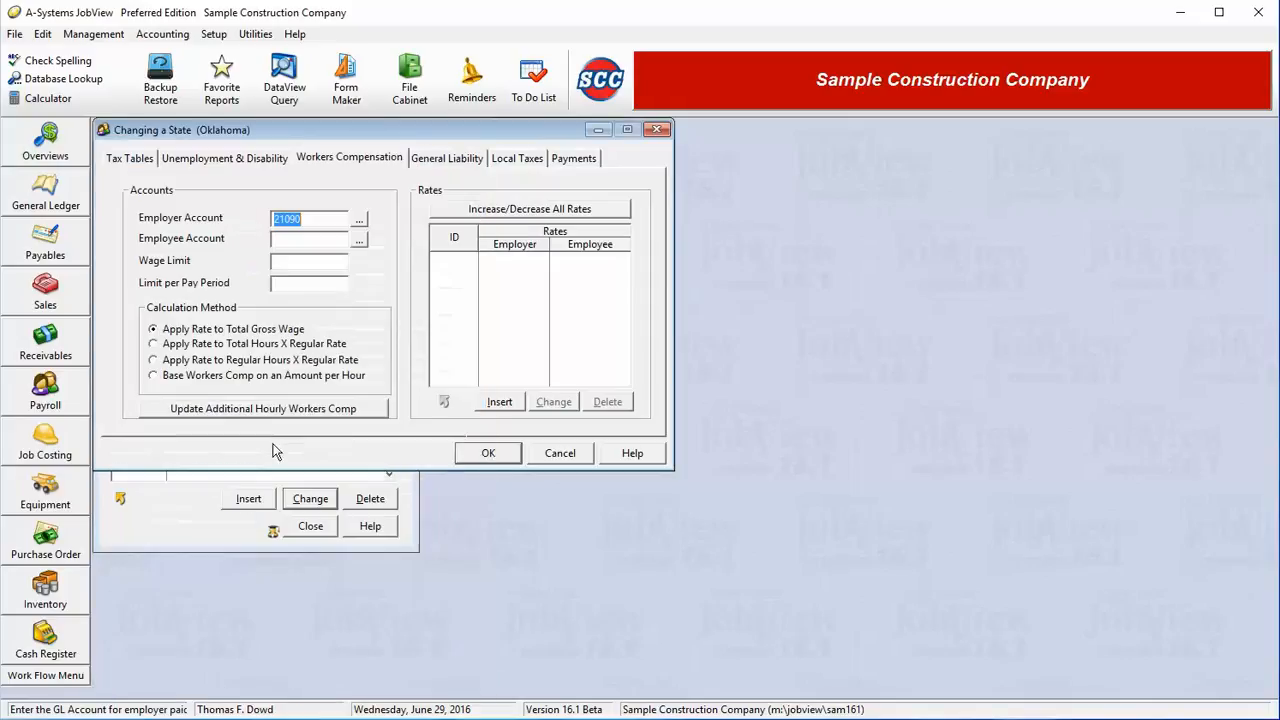
left_click(312, 237)
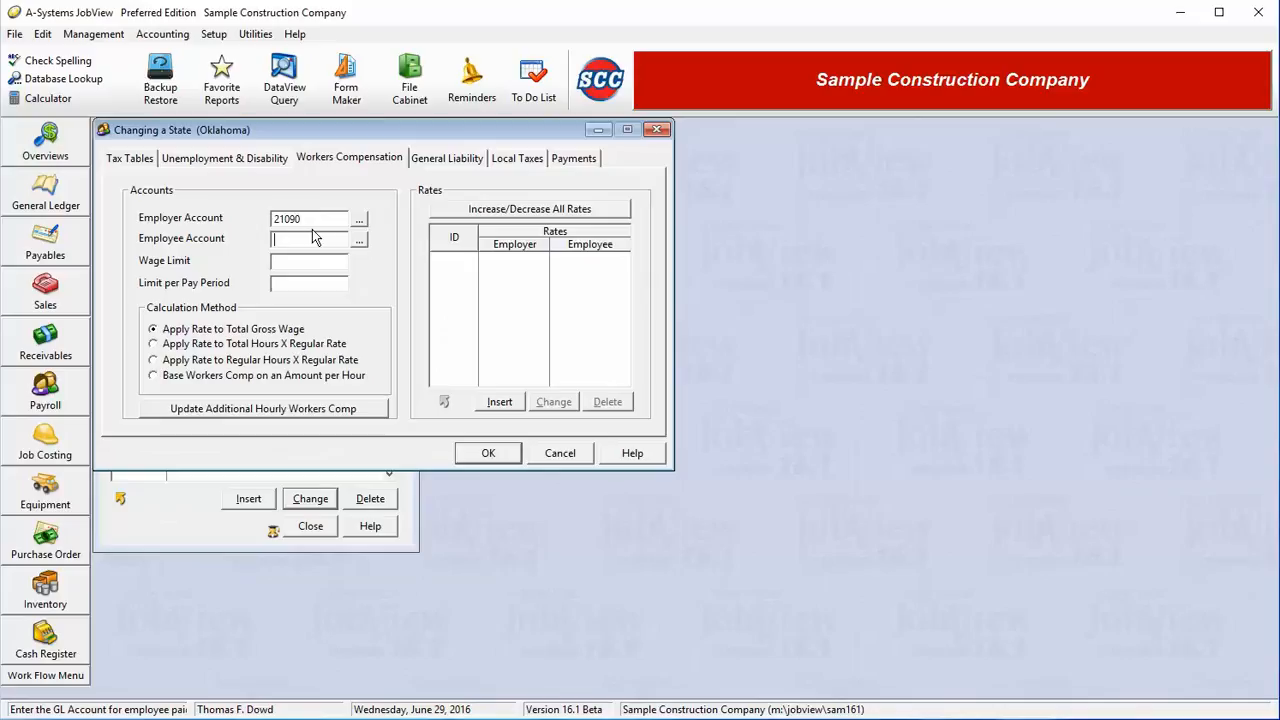
type("21090")
left_click(321, 263)
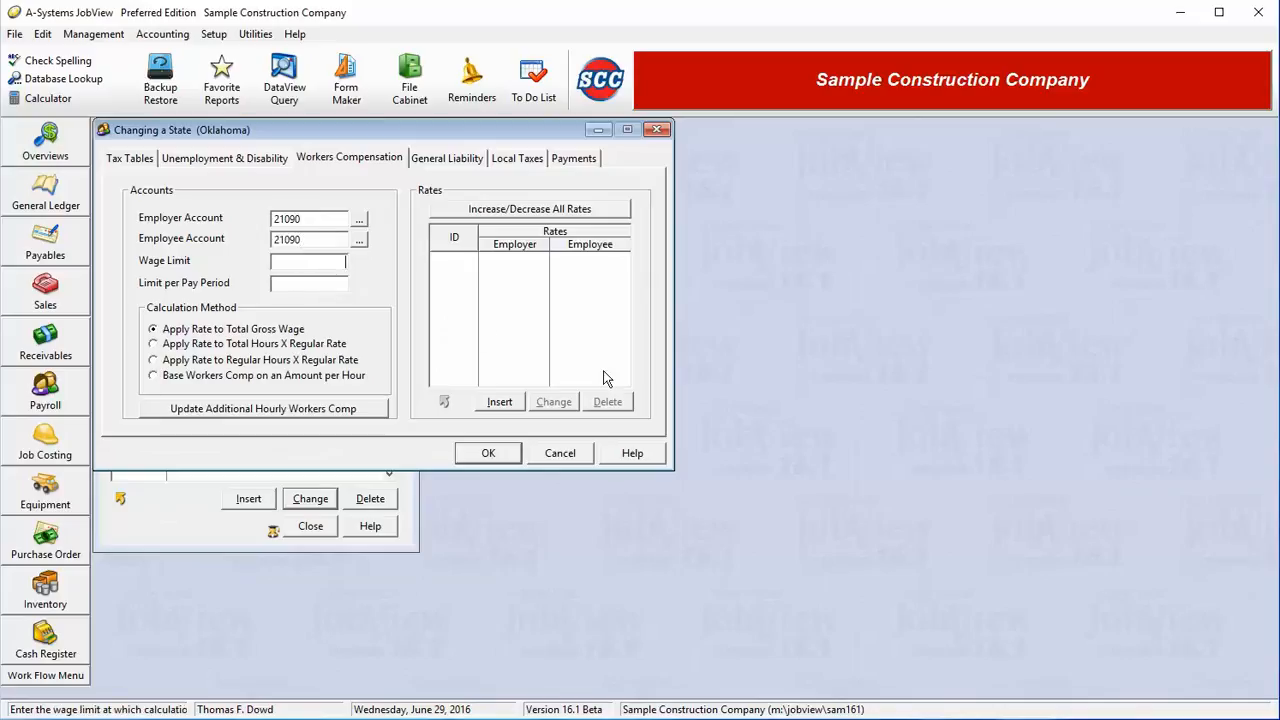
type("80000")
key("Tab")
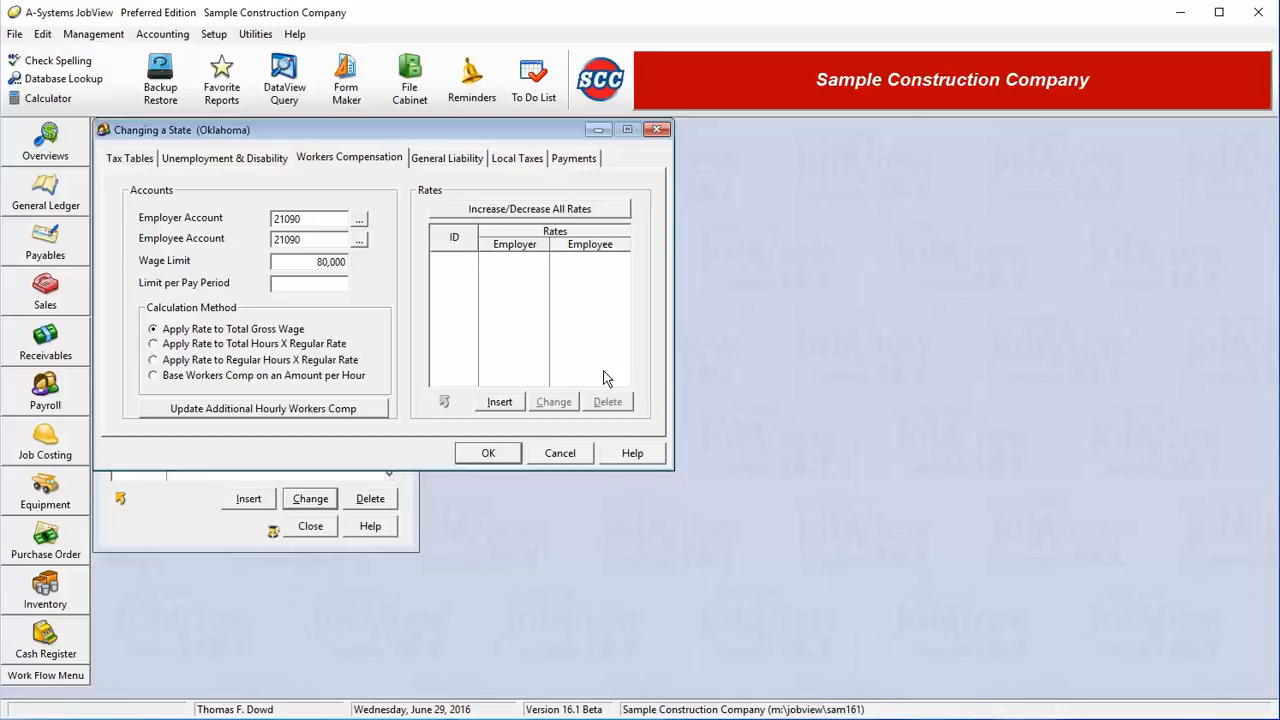
Step: Compare the calculation methods and settle on Apply Rate to Total Gross Wage
left_click(208, 347)
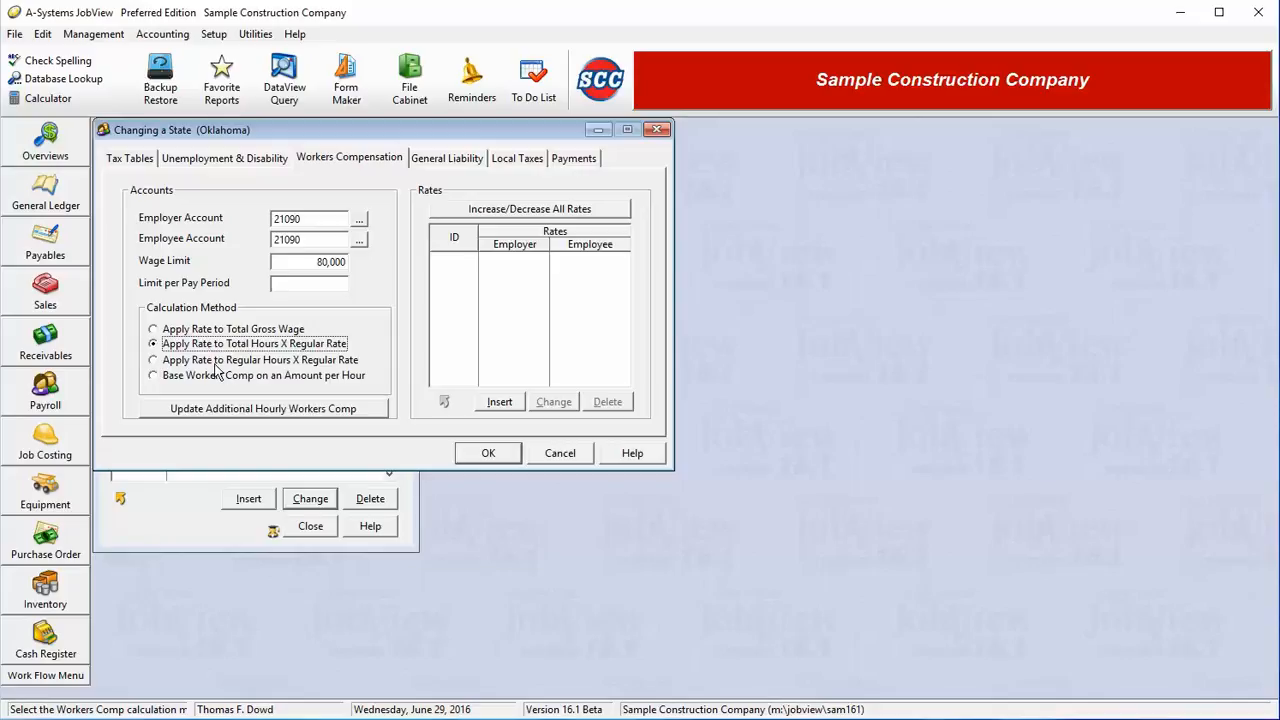
left_click(215, 362)
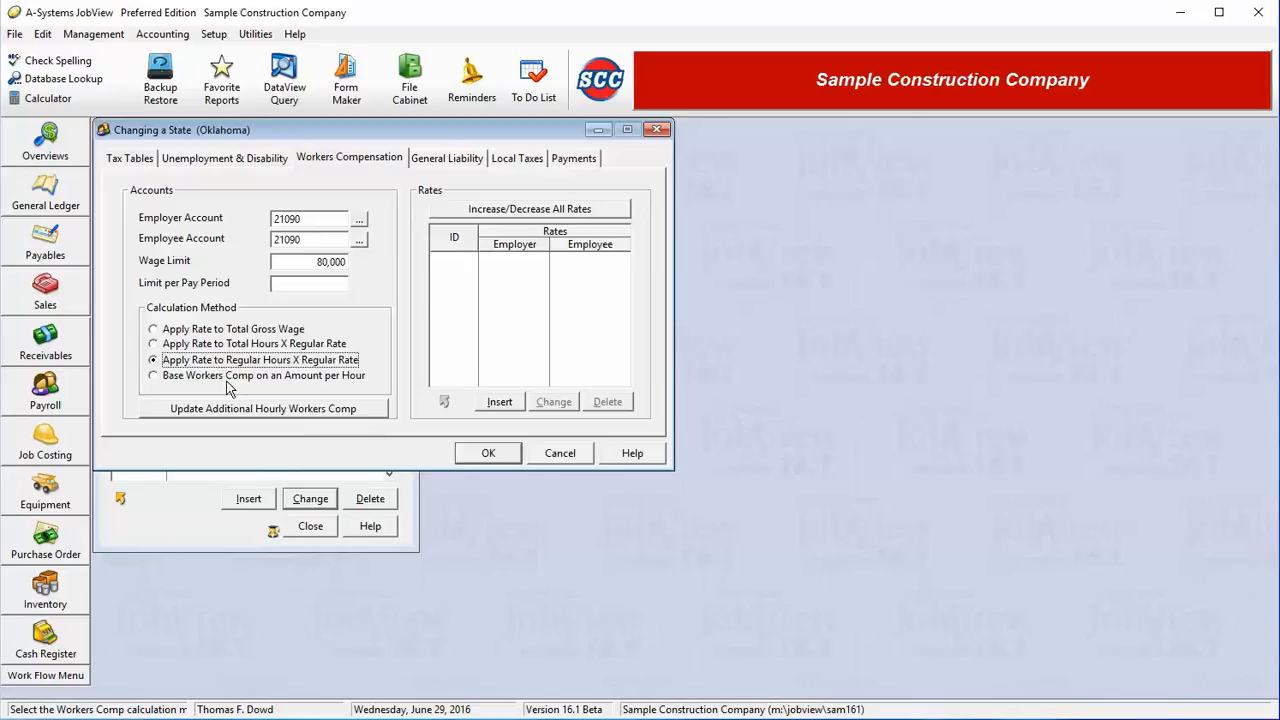
left_click(227, 382)
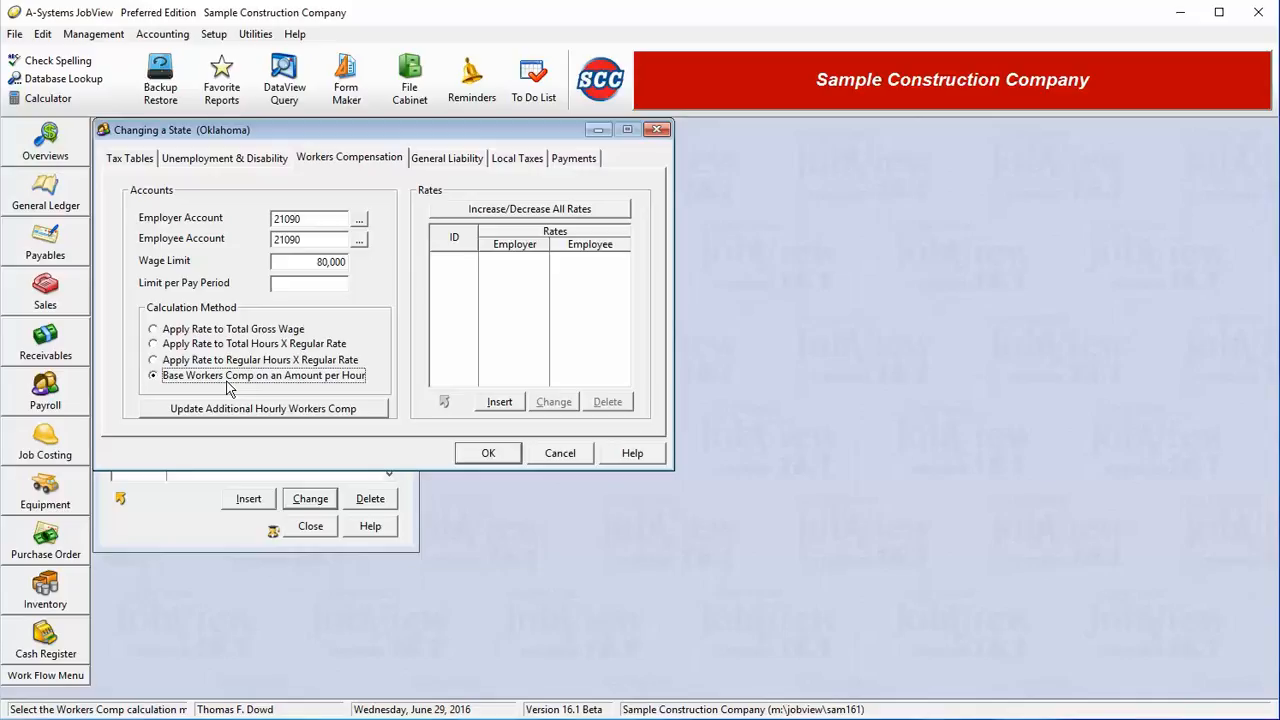
left_click(231, 331)
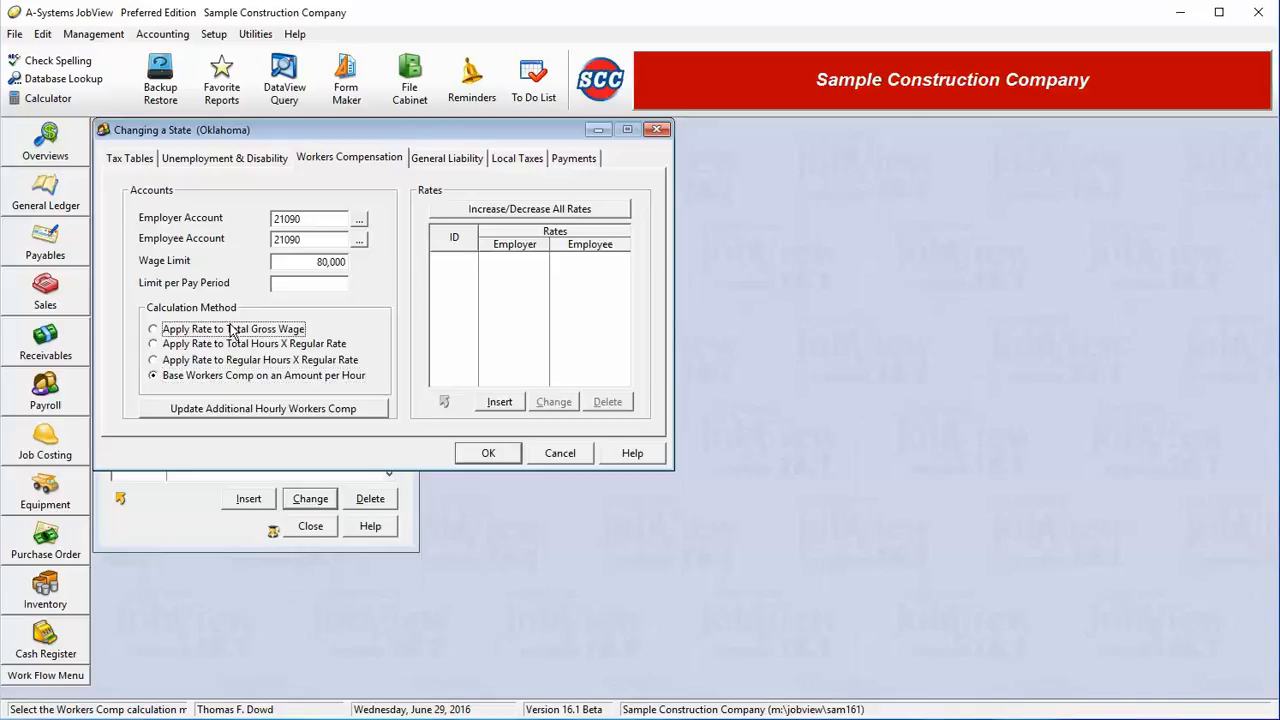
Step: Confirm the Additional Hourly Workers Comp settings, then start inserting a workers comp code
left_click(231, 410)
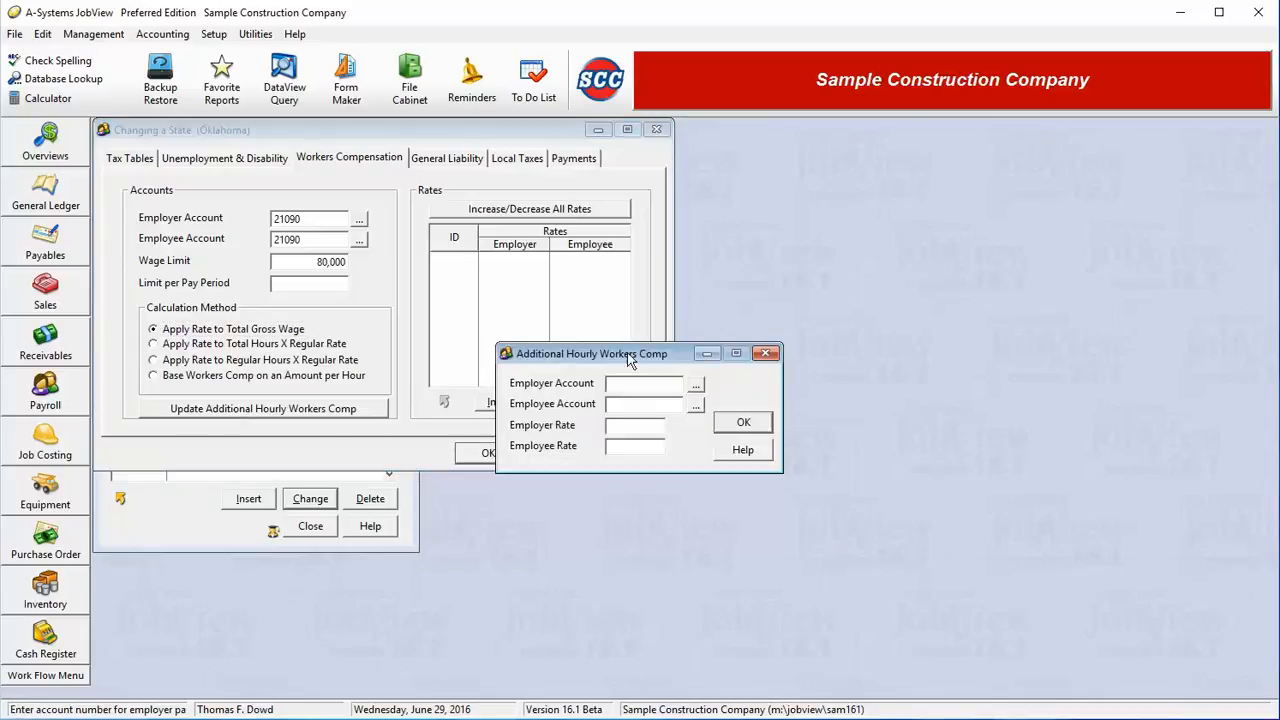
left_click(744, 424)
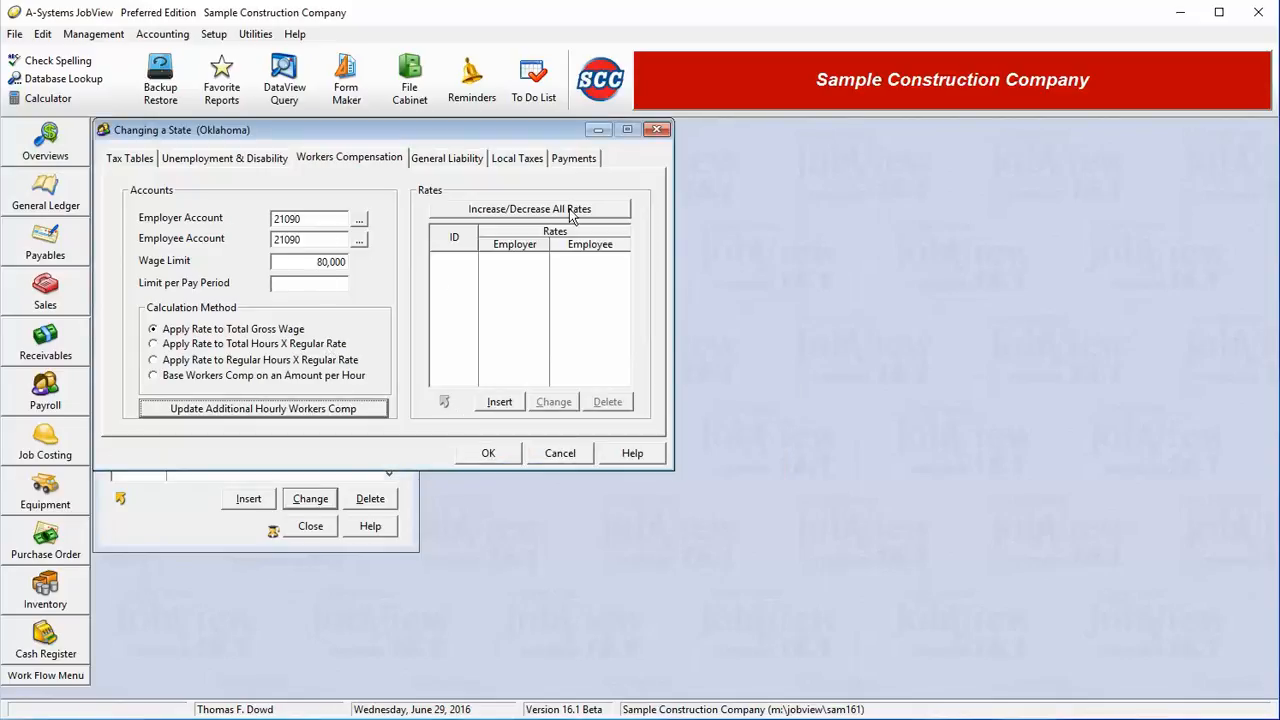
left_click(500, 402)
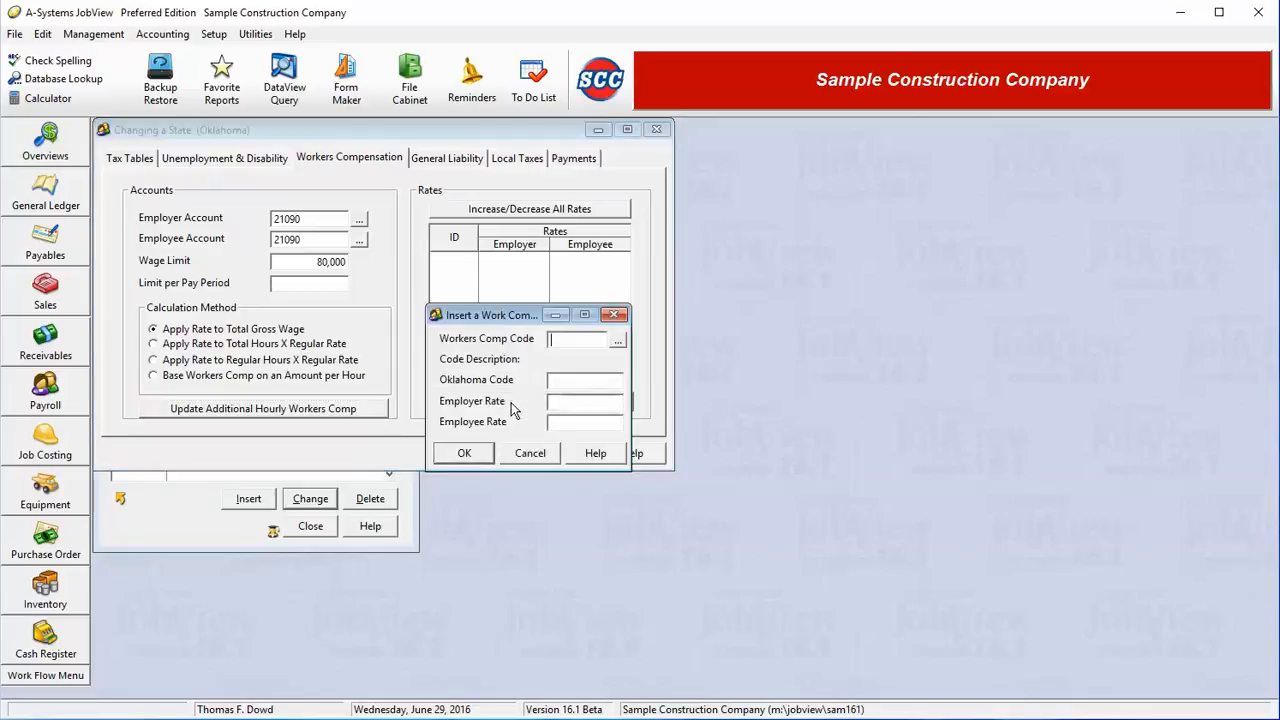
Step: Add the CL Clerical workers comp code with its Oklahoma code and 0.5 employer rate
left_click(618, 343)
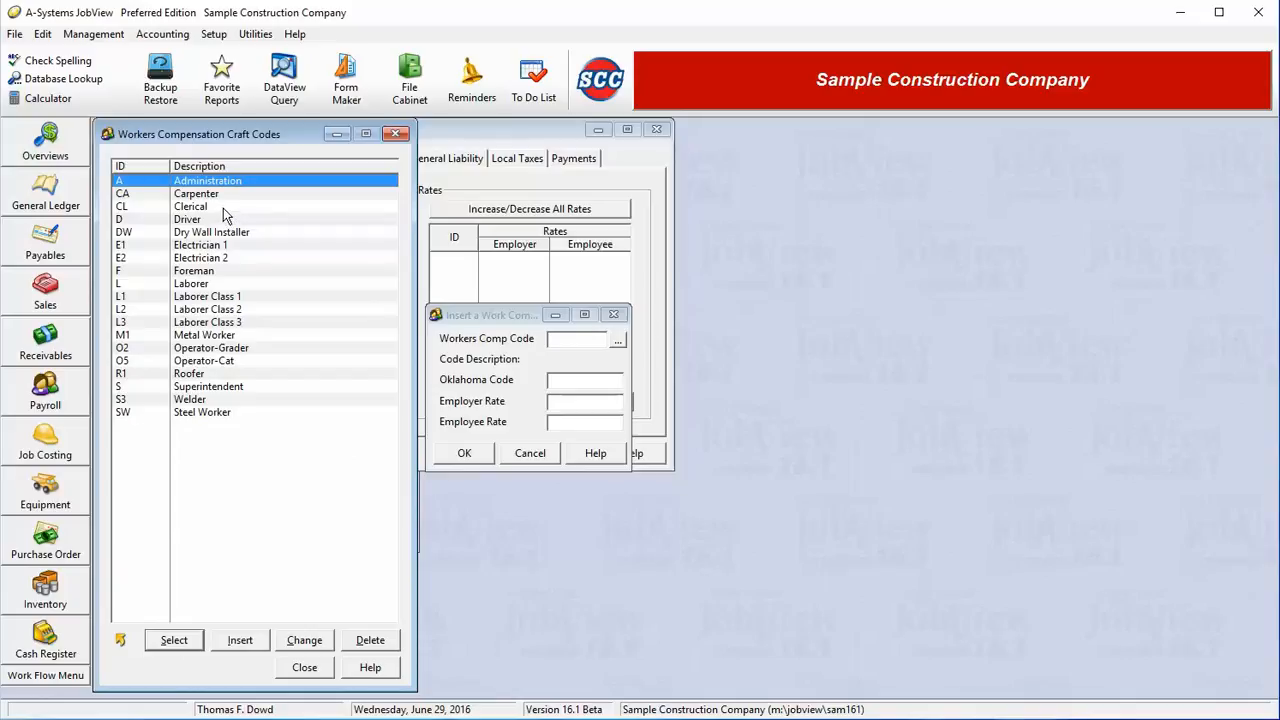
left_click(223, 208)
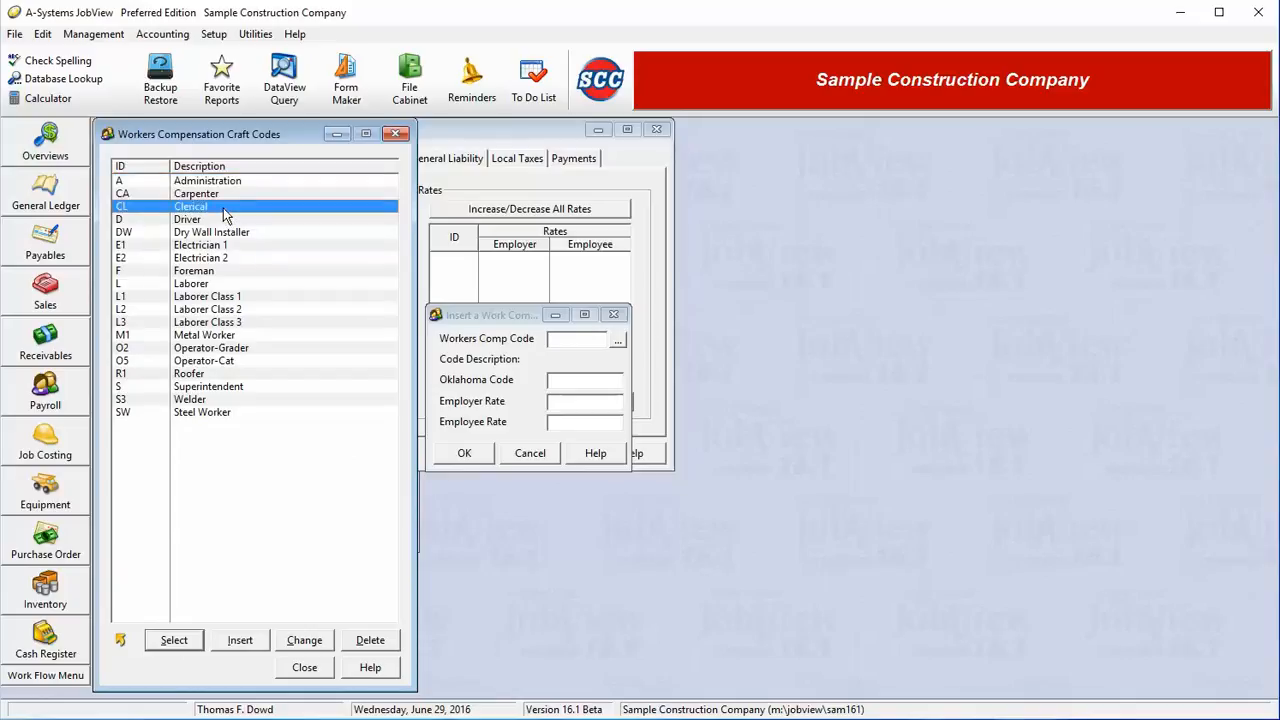
double_click(223, 208)
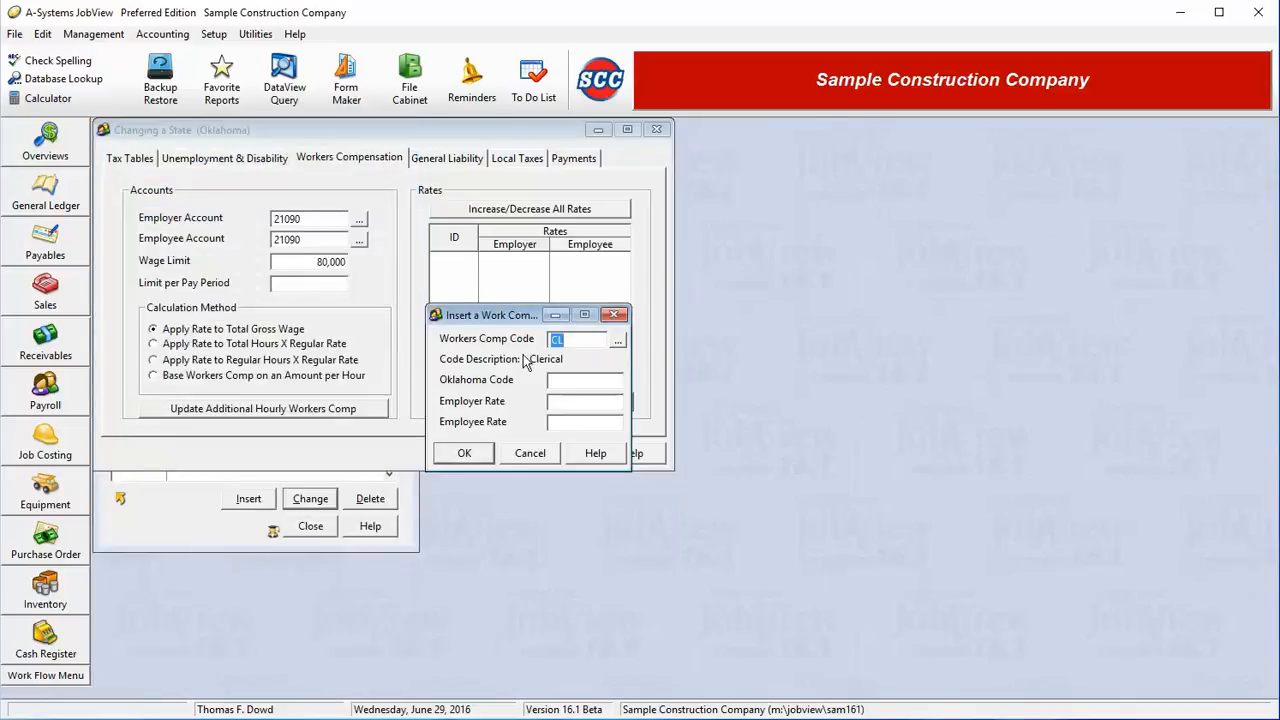
left_click(560, 380)
type("88372")
type("5819")
type(".5")
key("Tab")
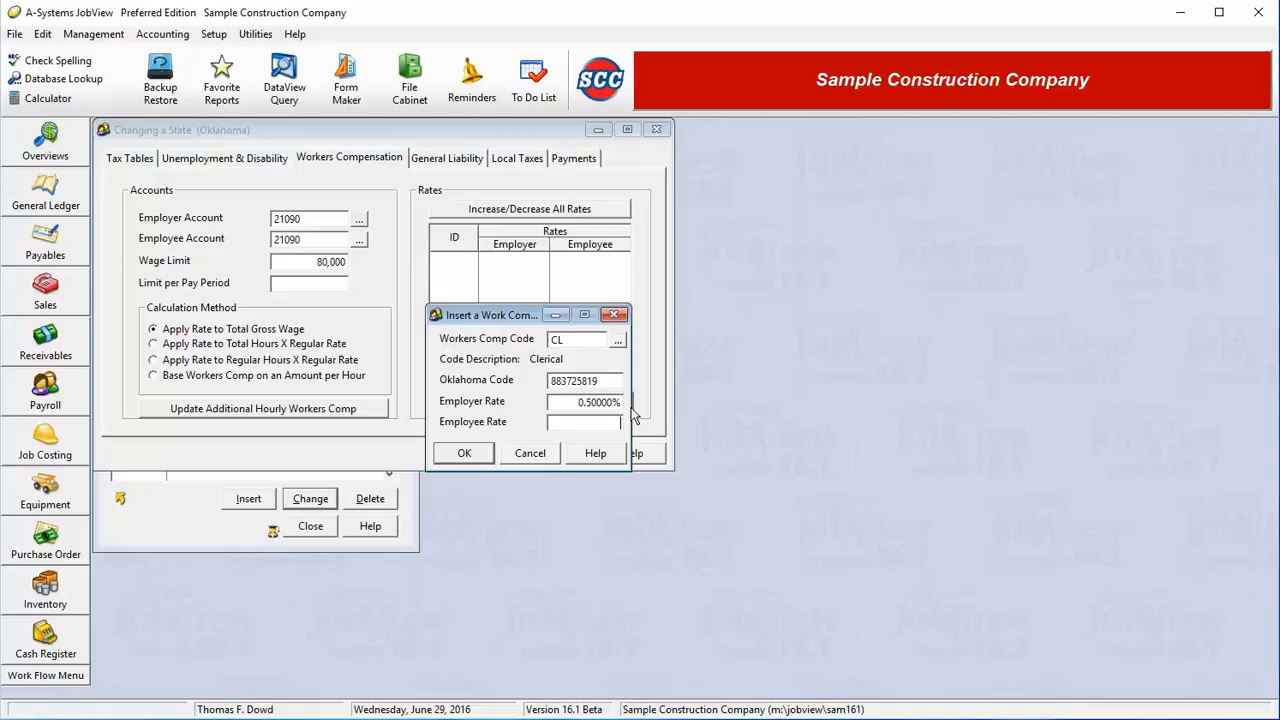
left_click(486, 455)
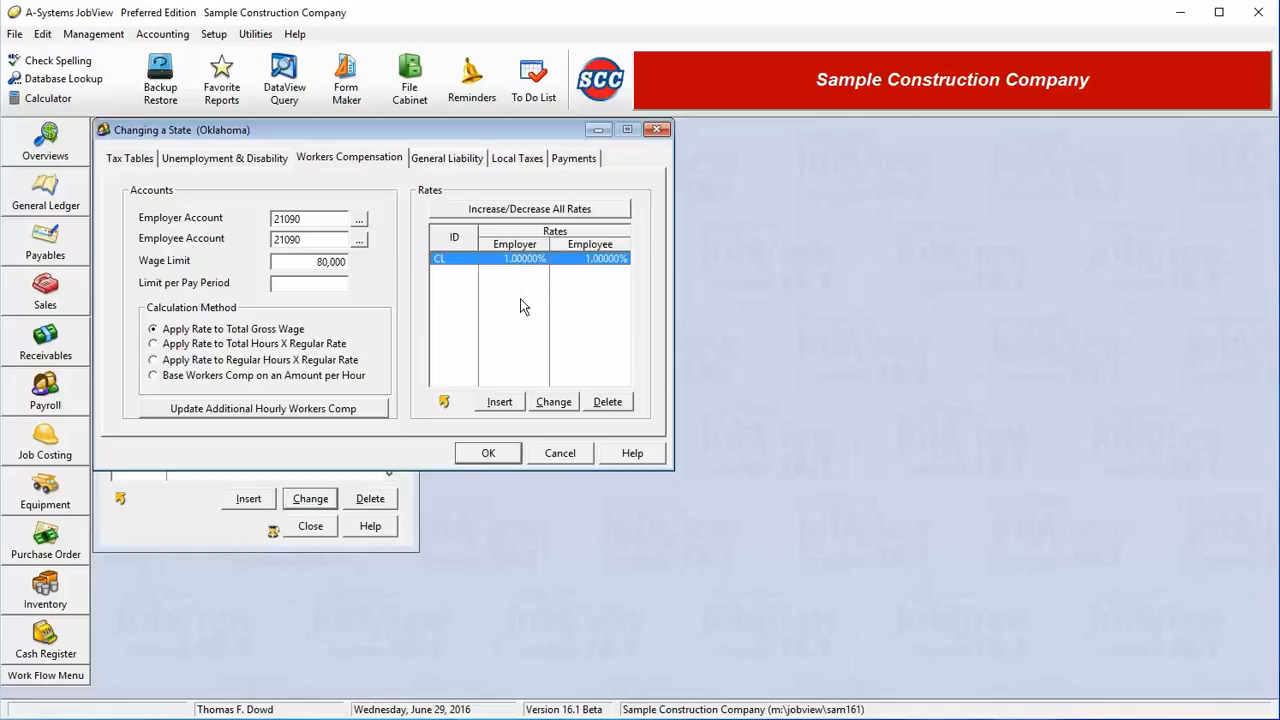
left_click(452, 162)
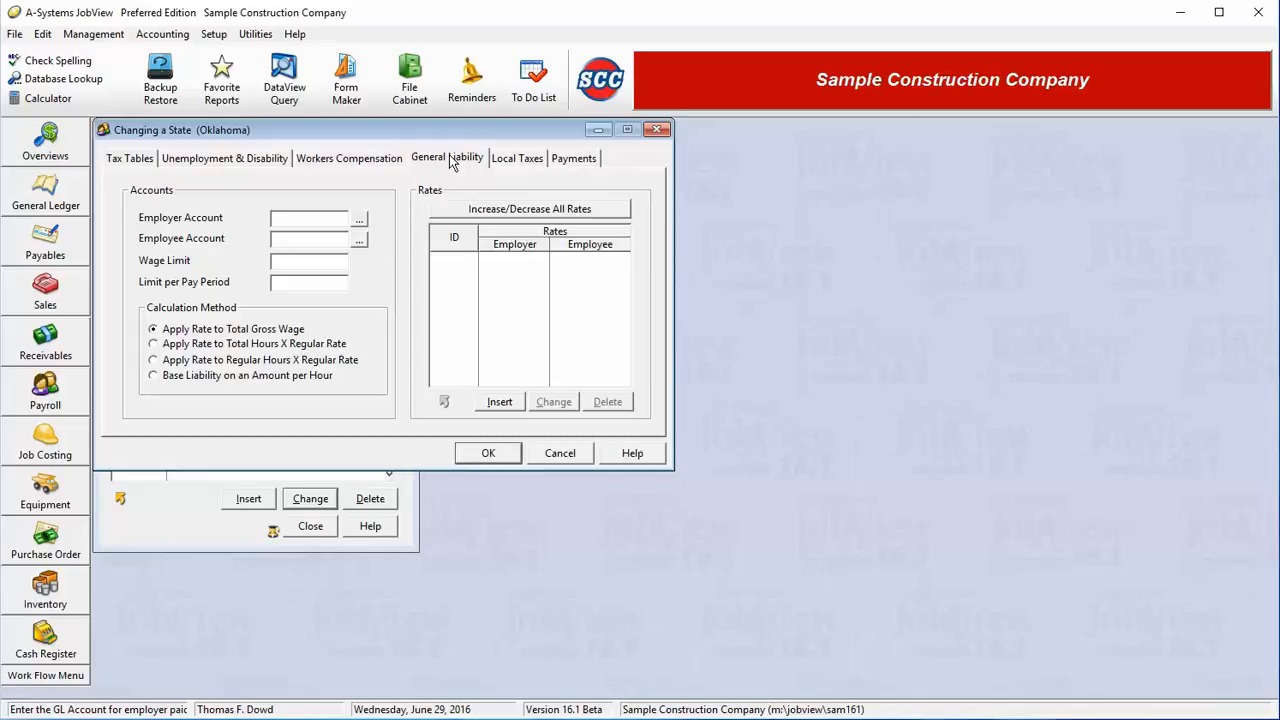
Step: Add locality TUL named Tulsa with its identification number, then look up the withholding account
left_click(526, 160)
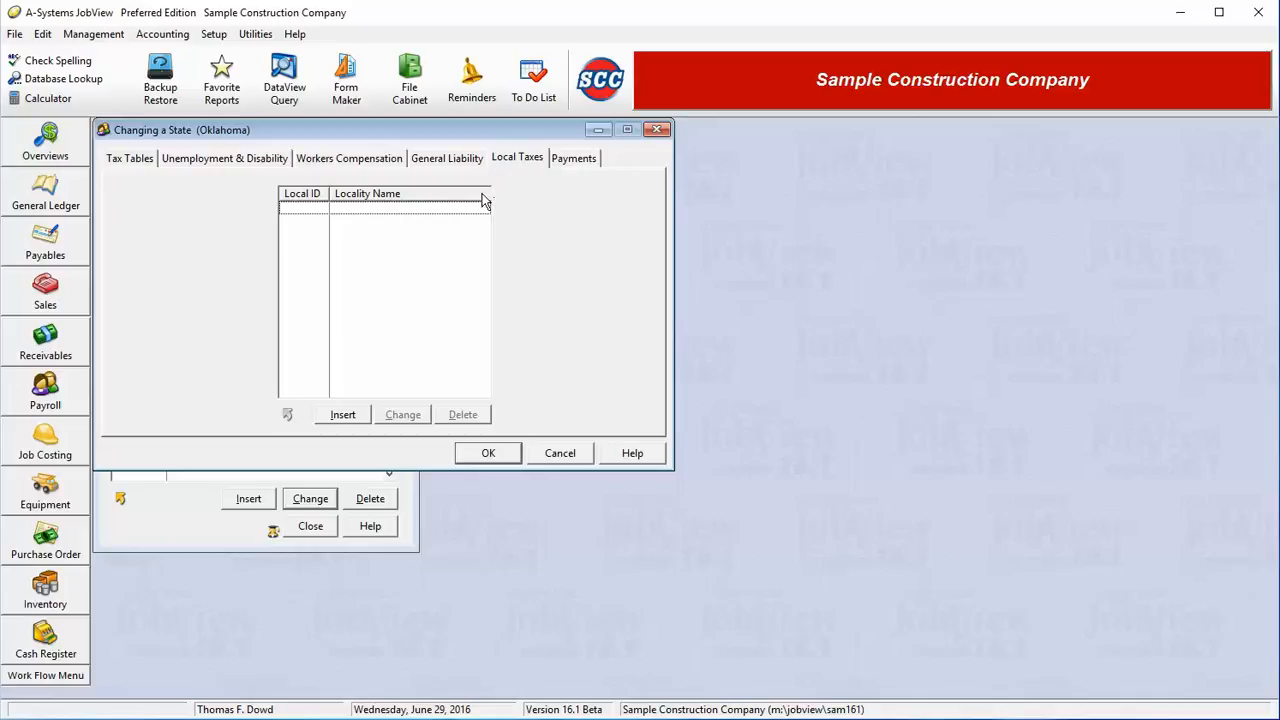
left_click(358, 419)
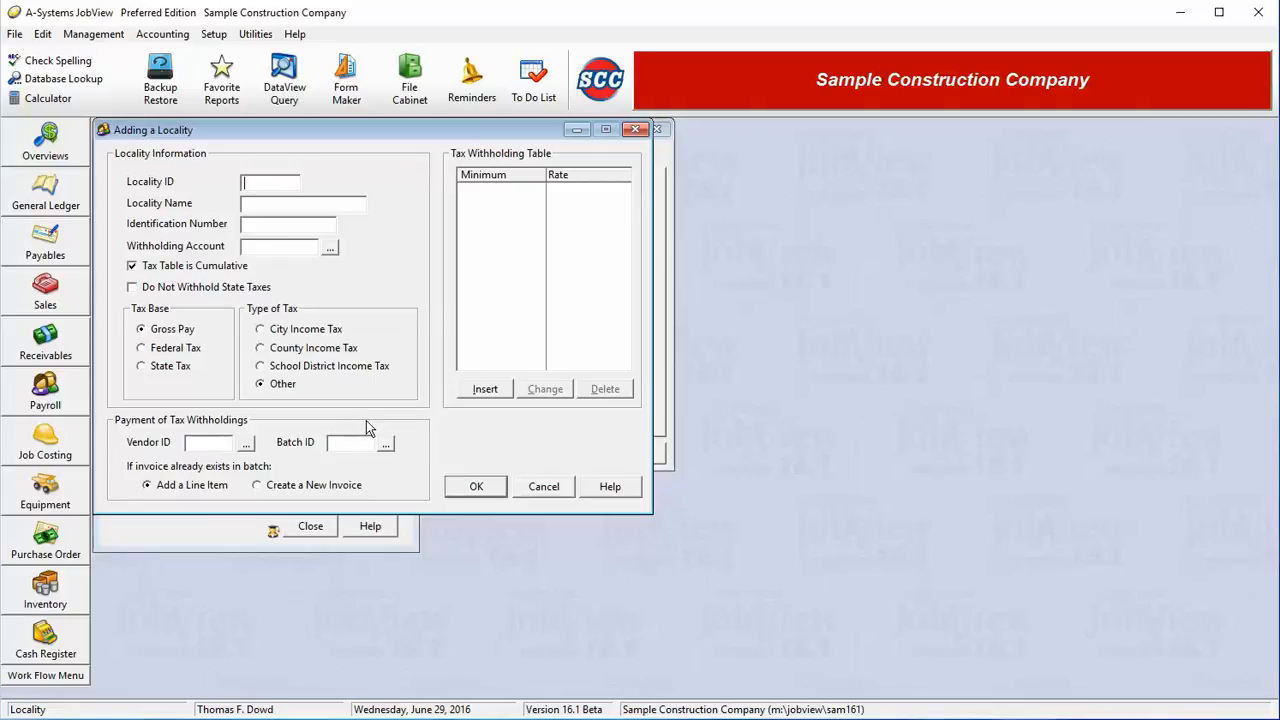
key("Tab")
key("Tab")
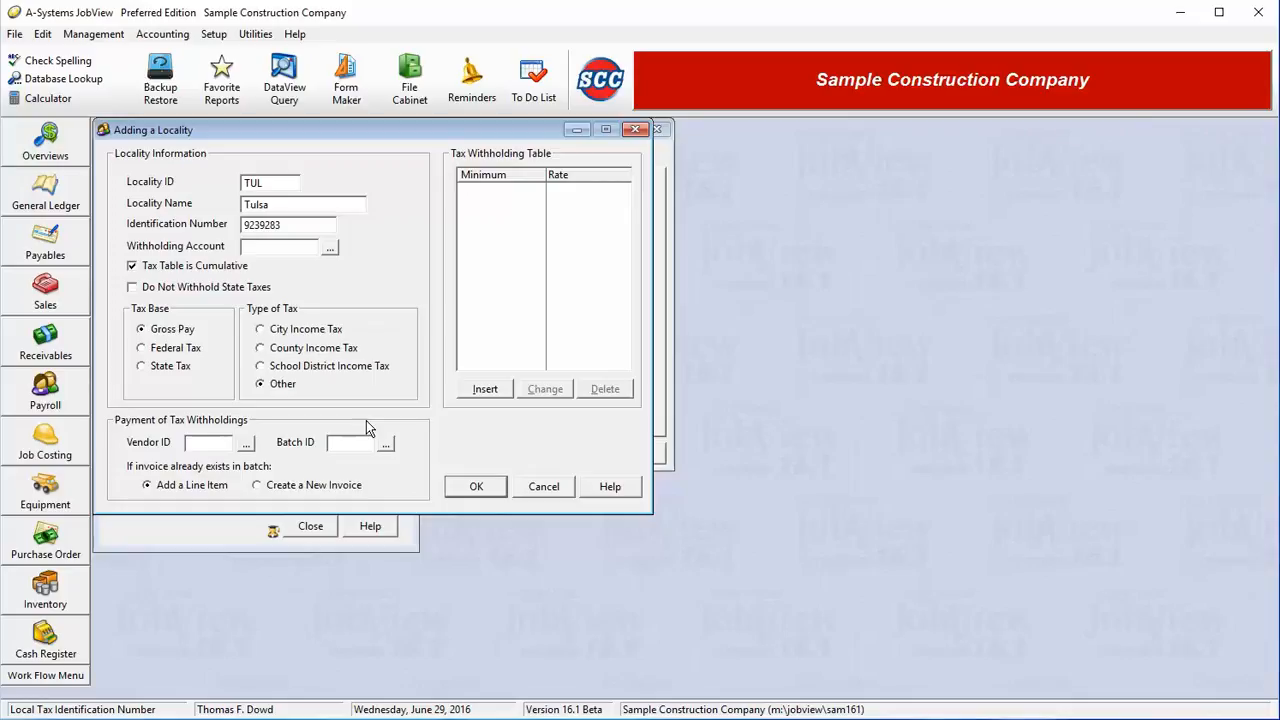
left_click(331, 249)
type("0")
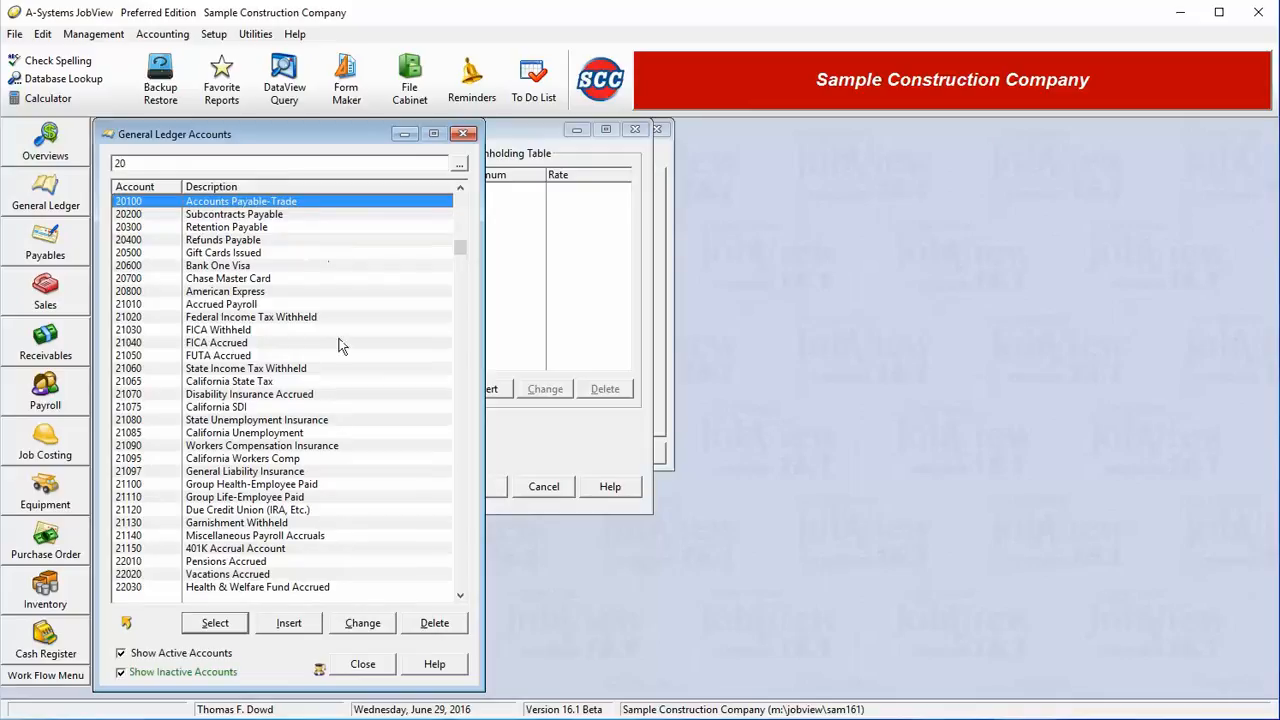
Step: Set withholding account 21130 Garnishment Withheld and keep the tax base at Gross Pay
double_click(252, 523)
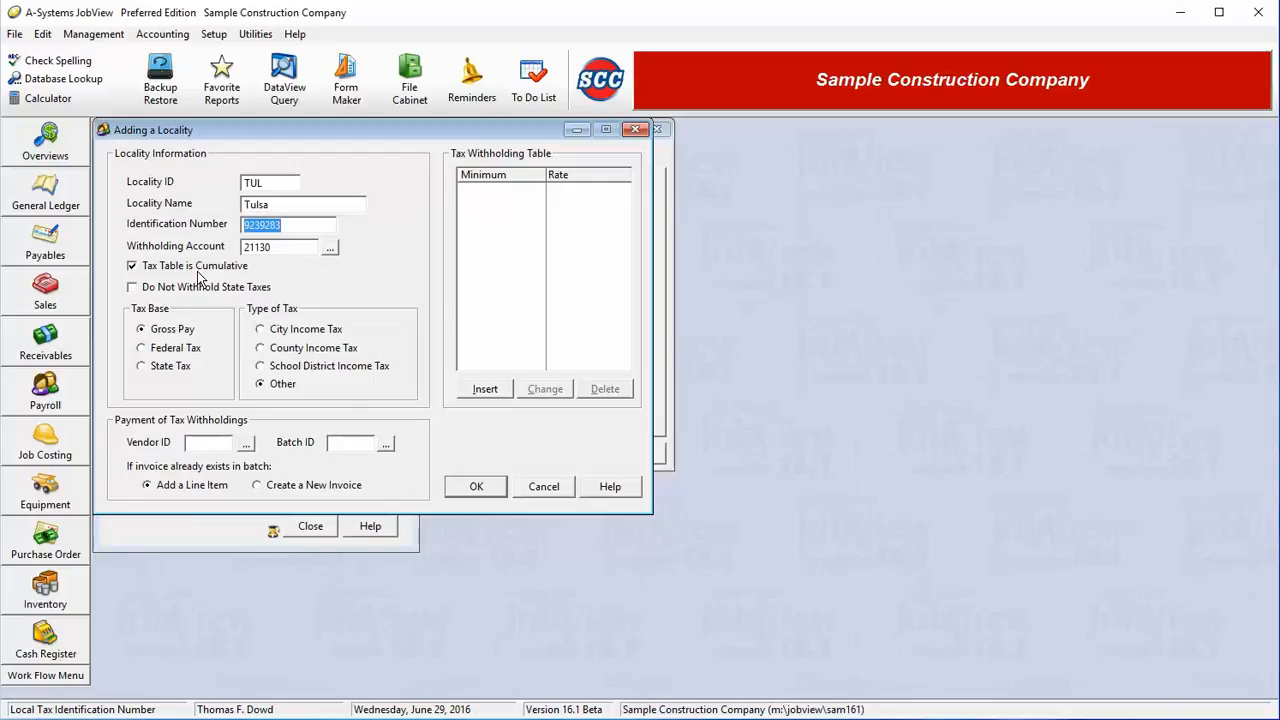
left_click(171, 333)
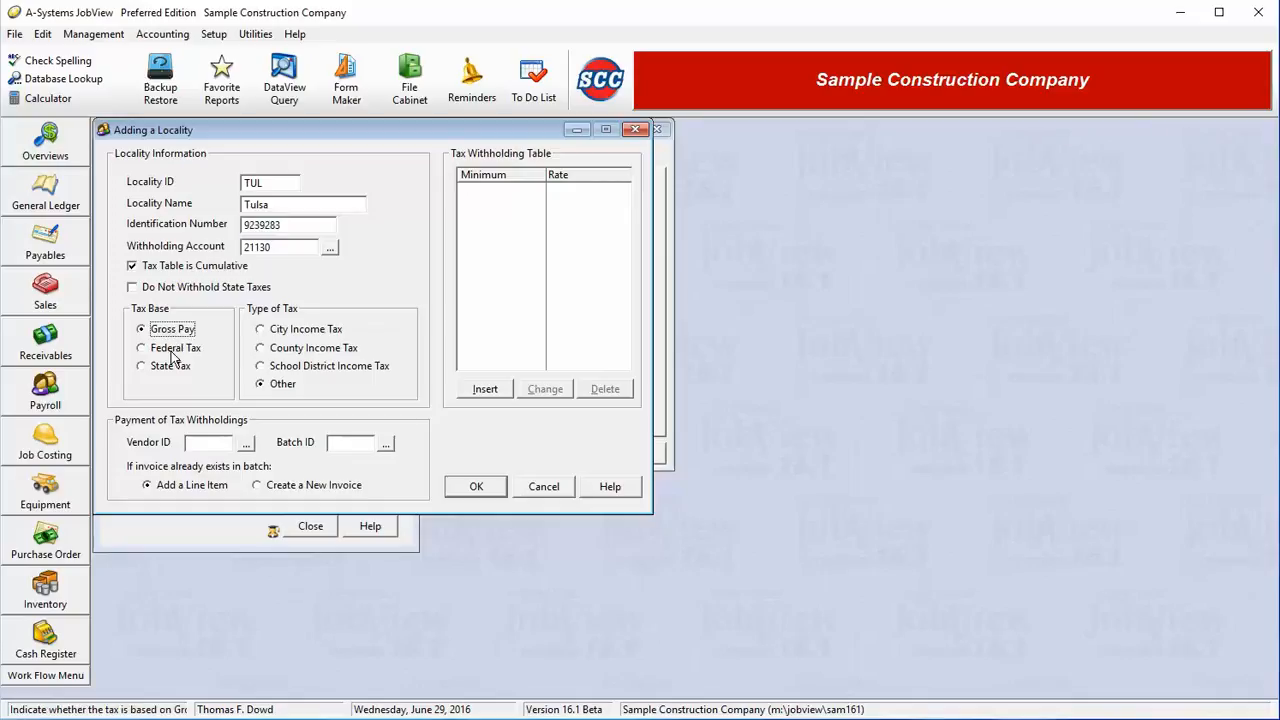
left_click(171, 353)
left_click(175, 372)
left_click(170, 336)
left_click(163, 289)
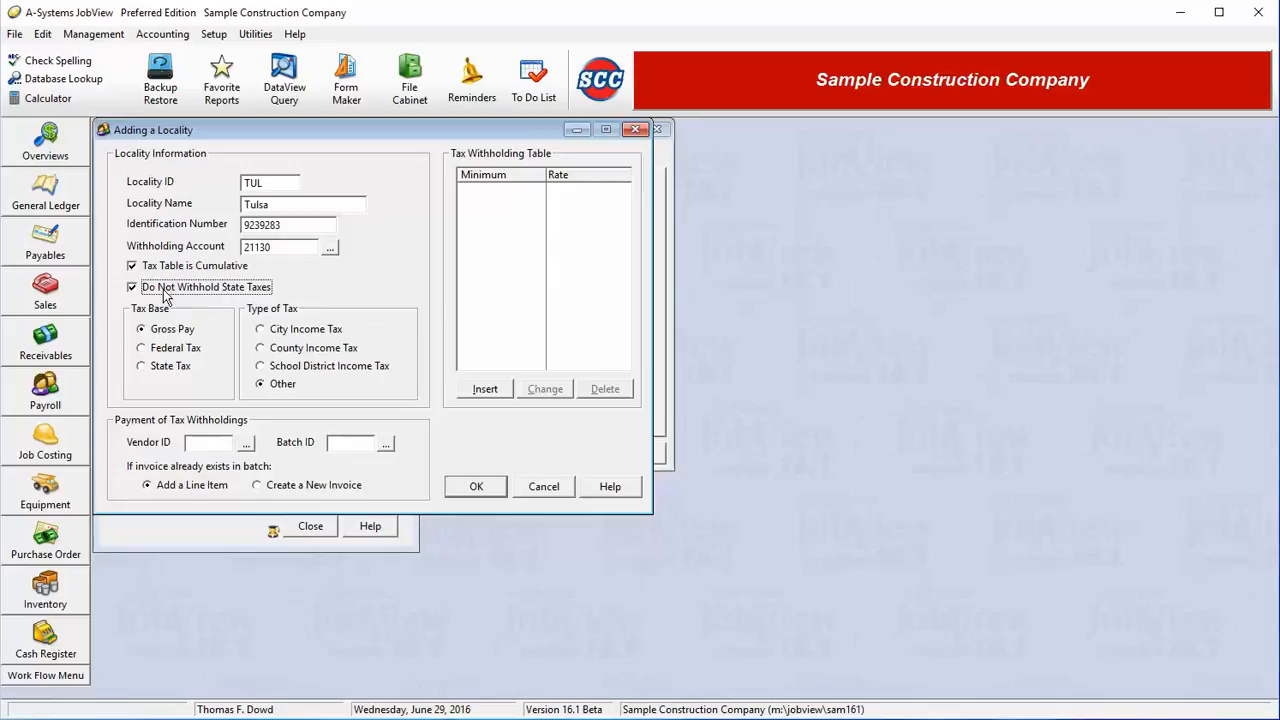
left_click(132, 287)
Step: Add a withholding row with minimum 0 and rate 1.5, then save the Tulsa locality
left_click(500, 222)
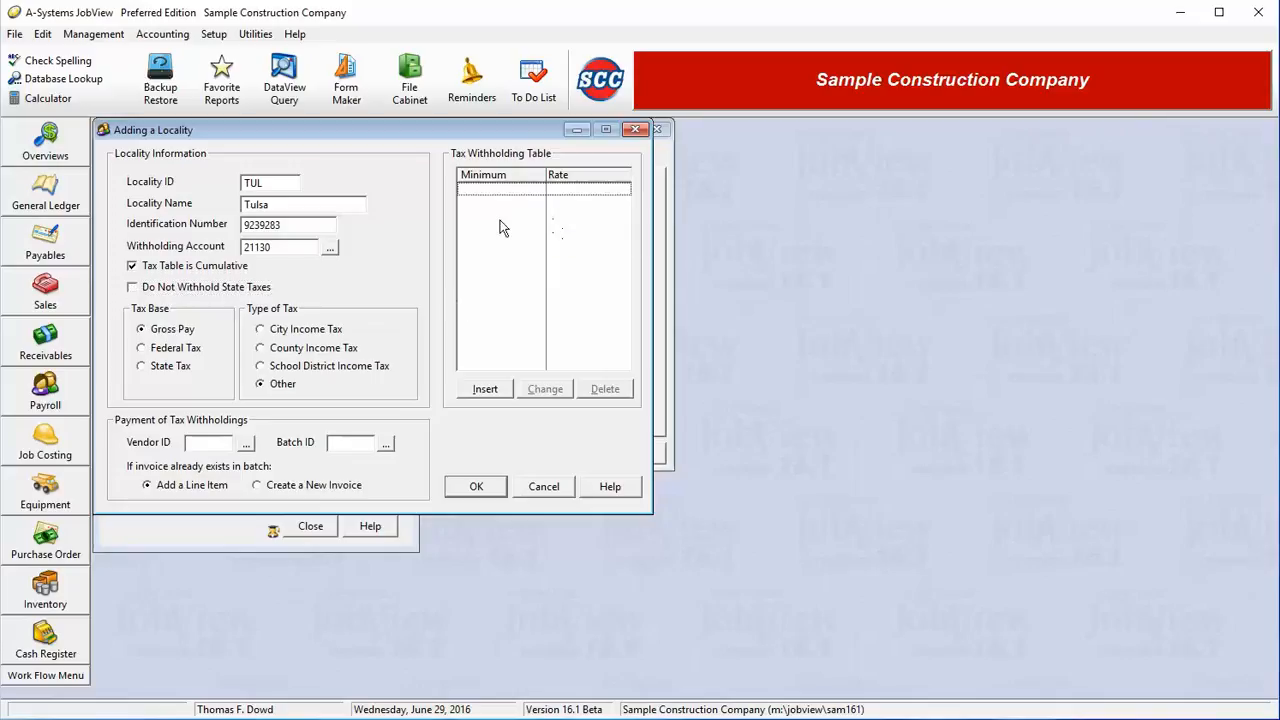
left_click(485, 391)
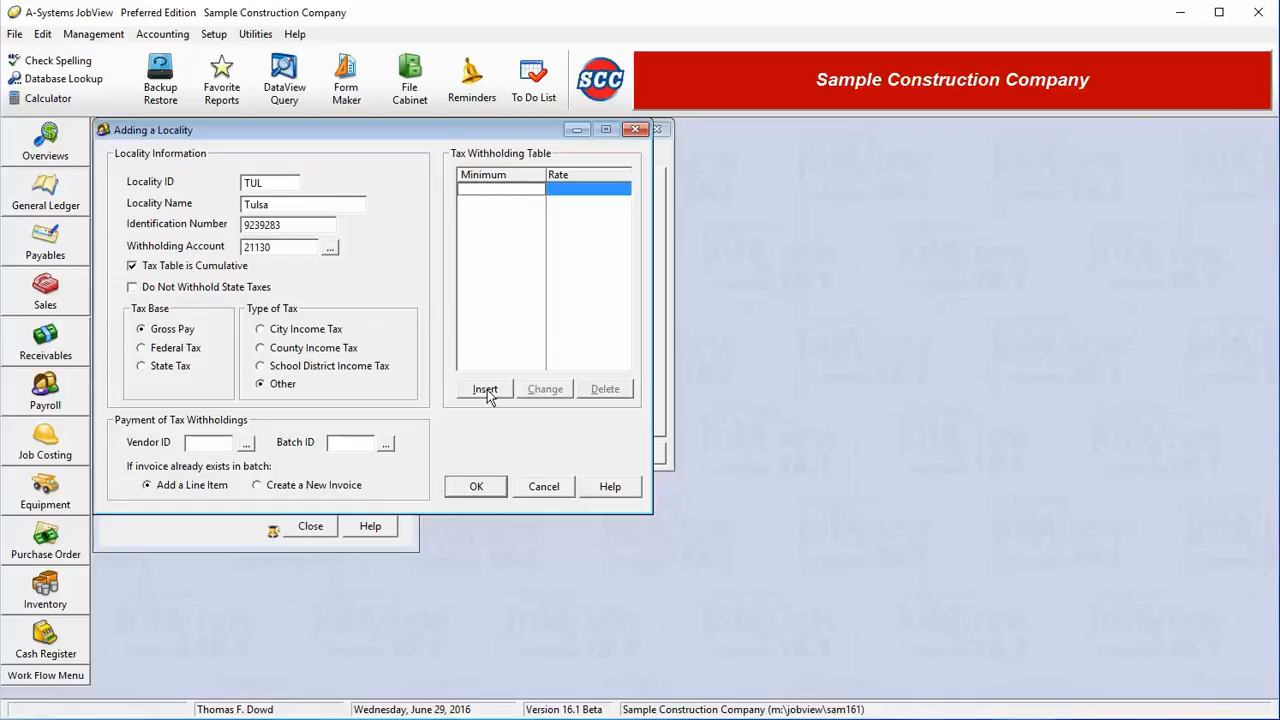
key("Tab")
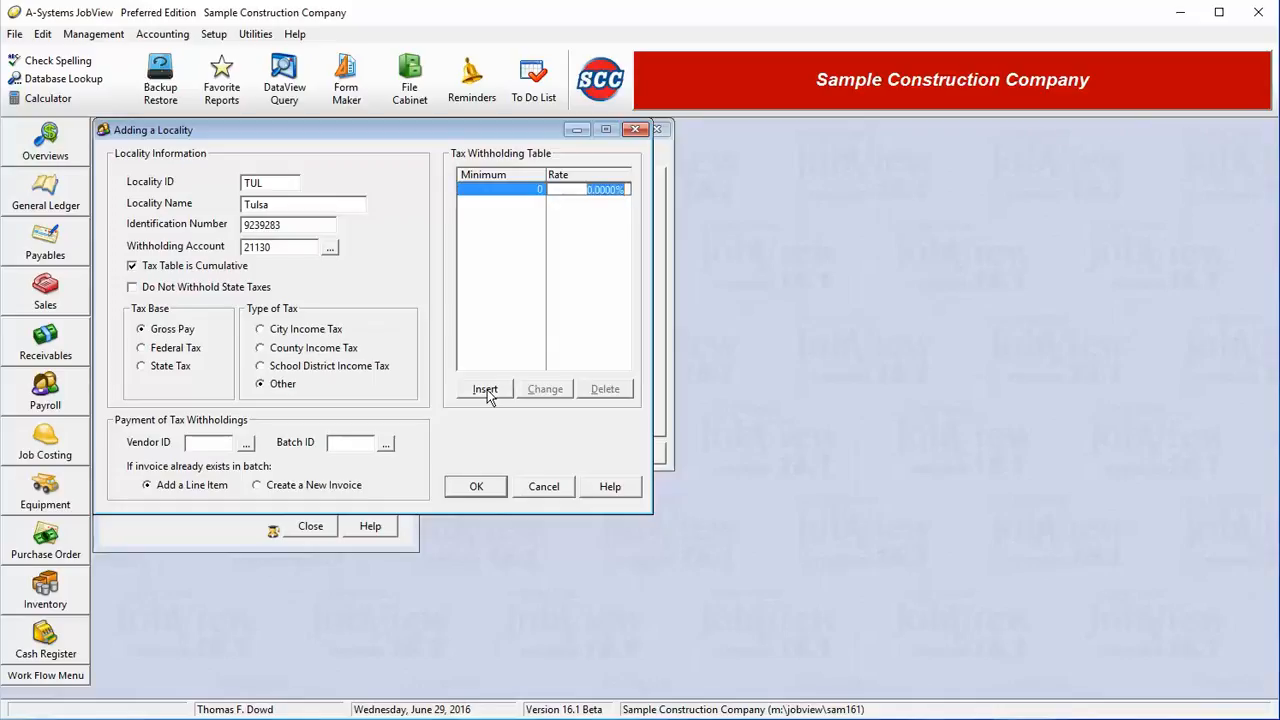
type("1.5")
key("Tab")
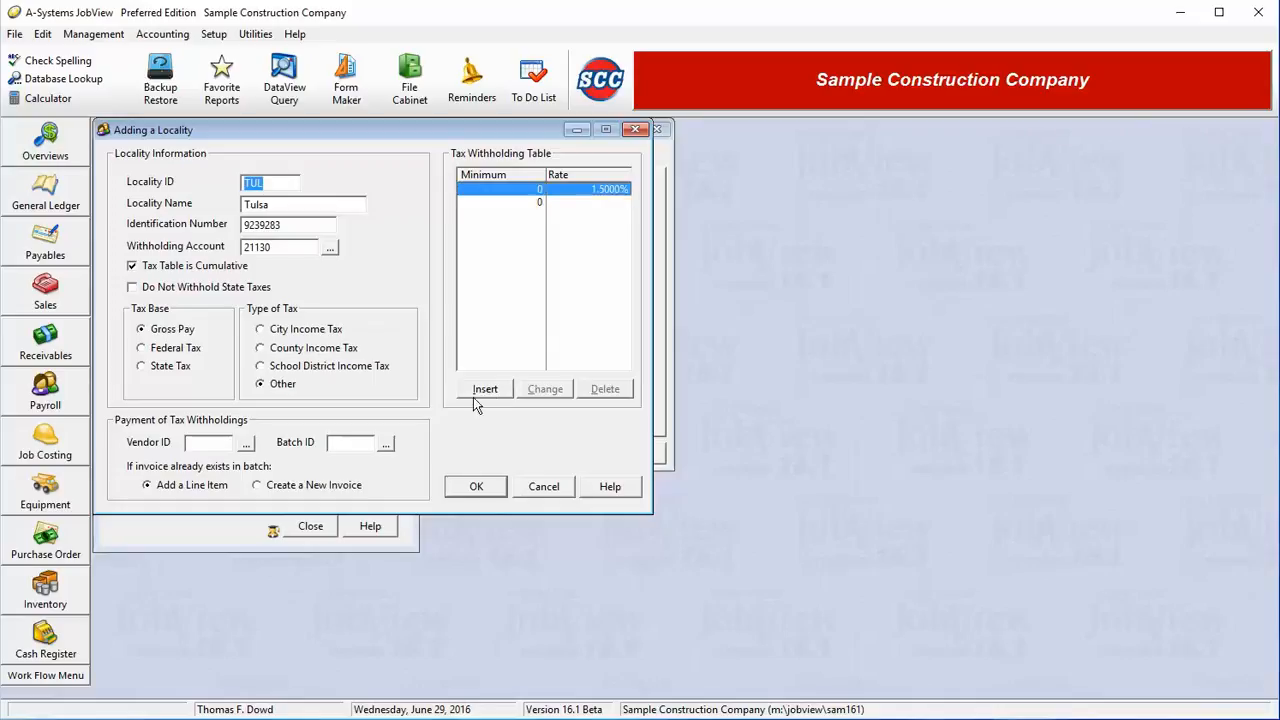
left_click(485, 389)
key("Escape")
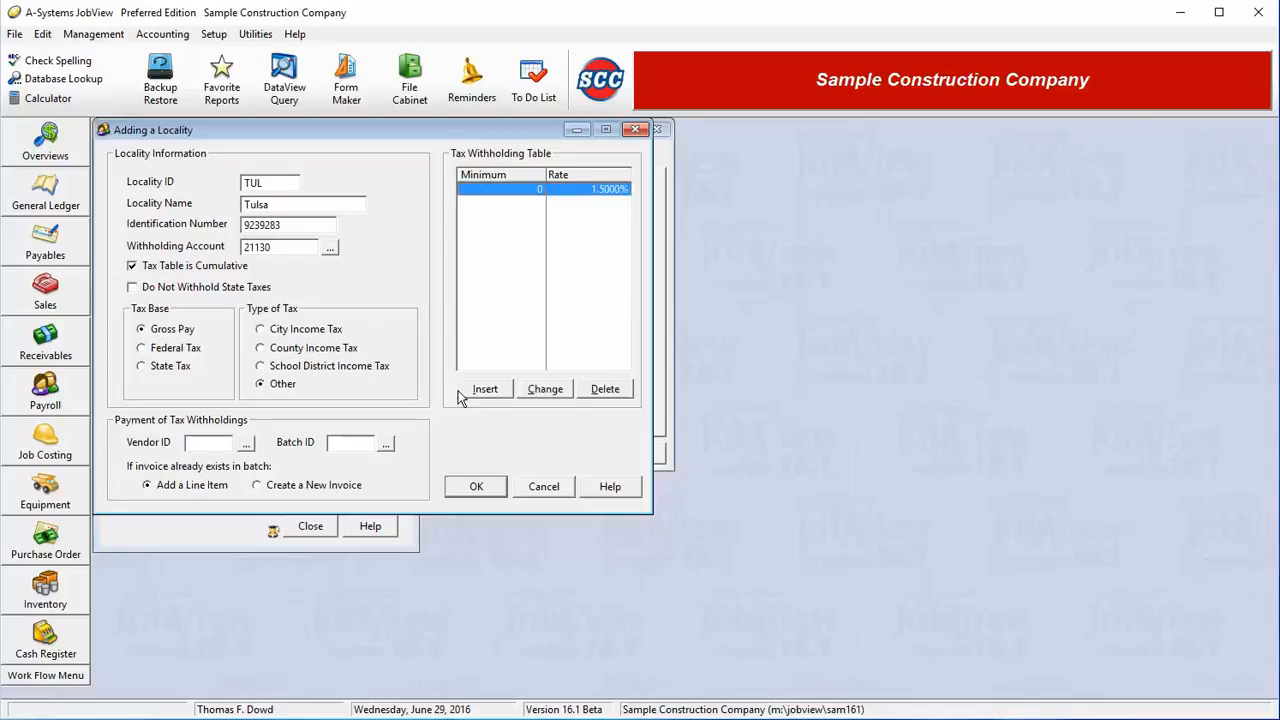
left_click(482, 494)
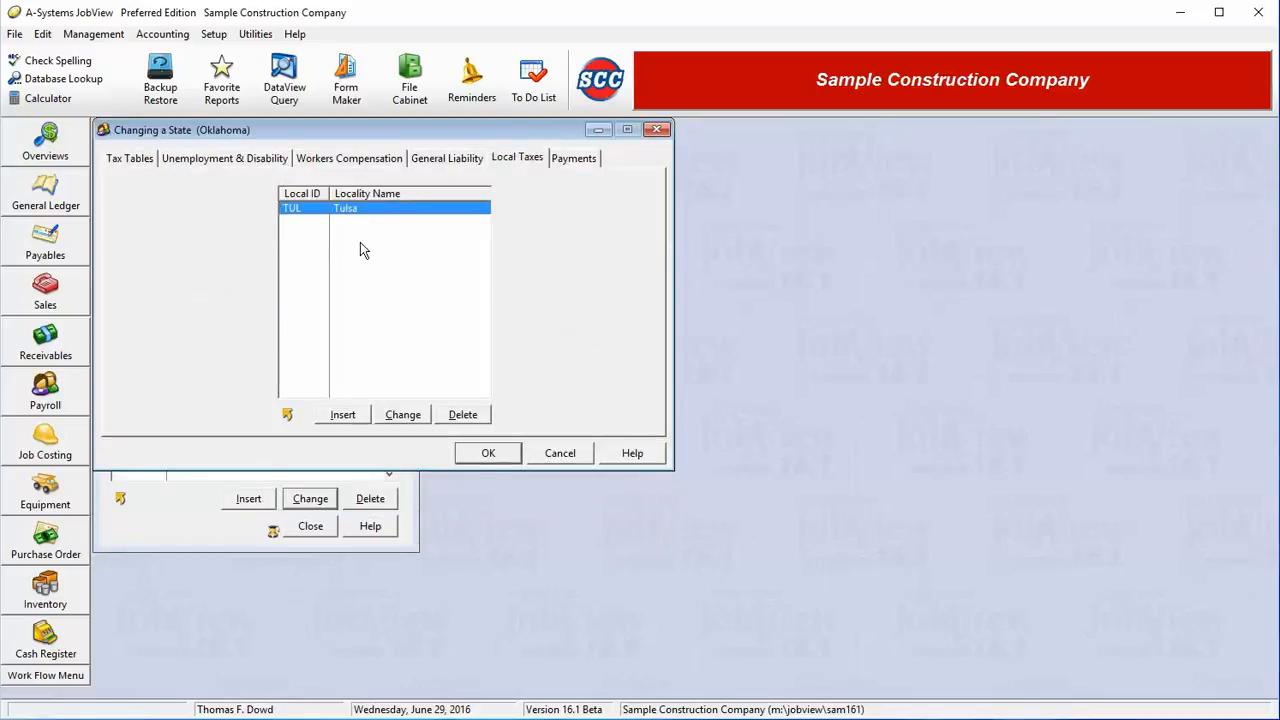
Step: Review Oklahoma's Payments tab, then close the state settings and the State Setup list
left_click(576, 162)
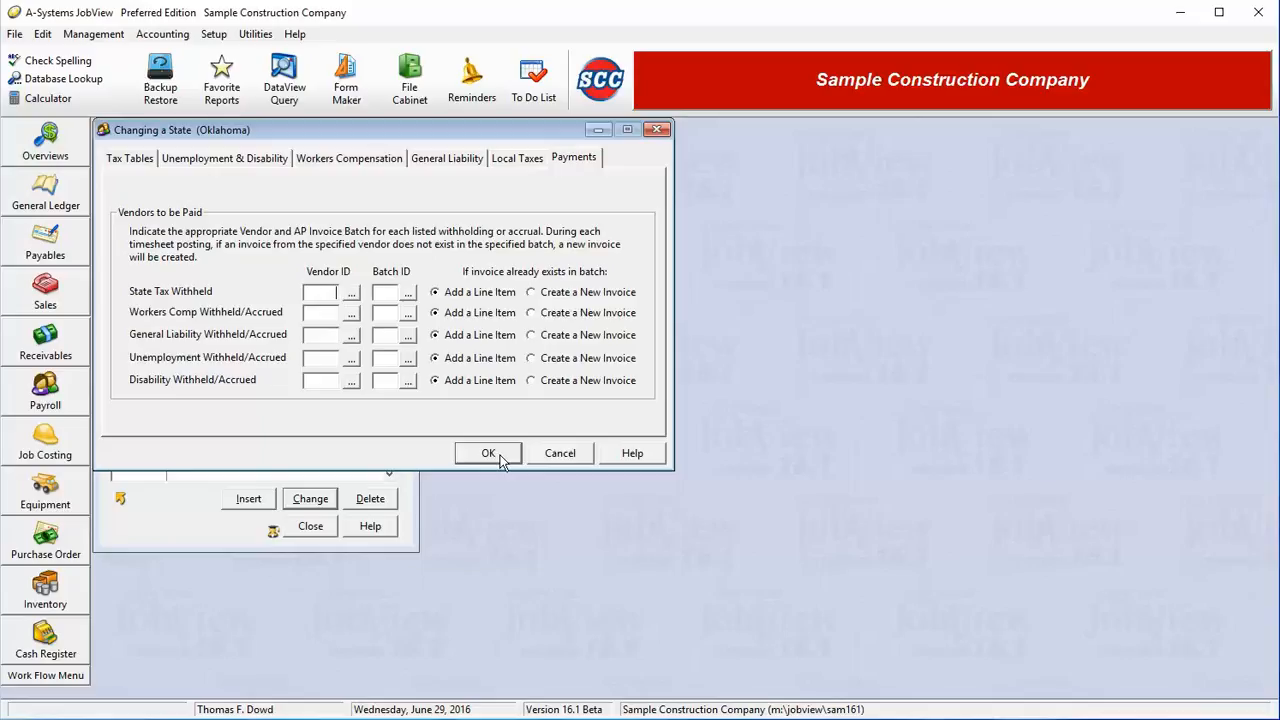
left_click(558, 452)
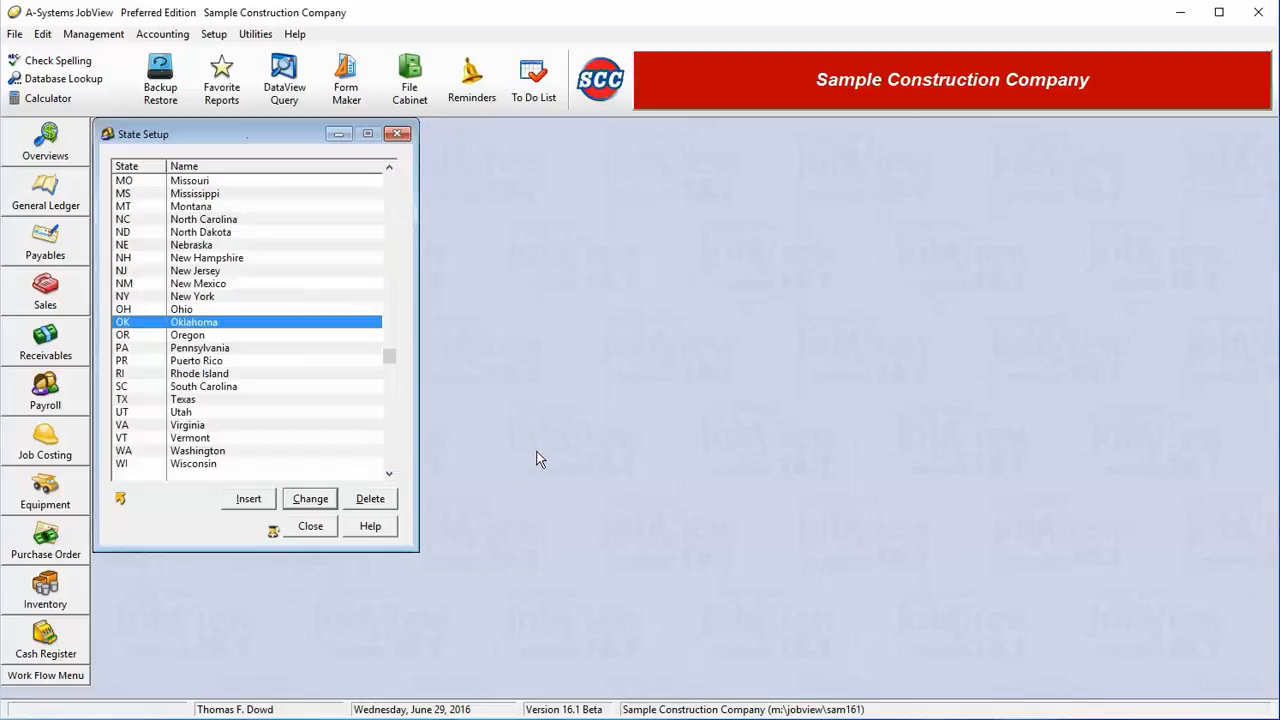
left_click(310, 526)
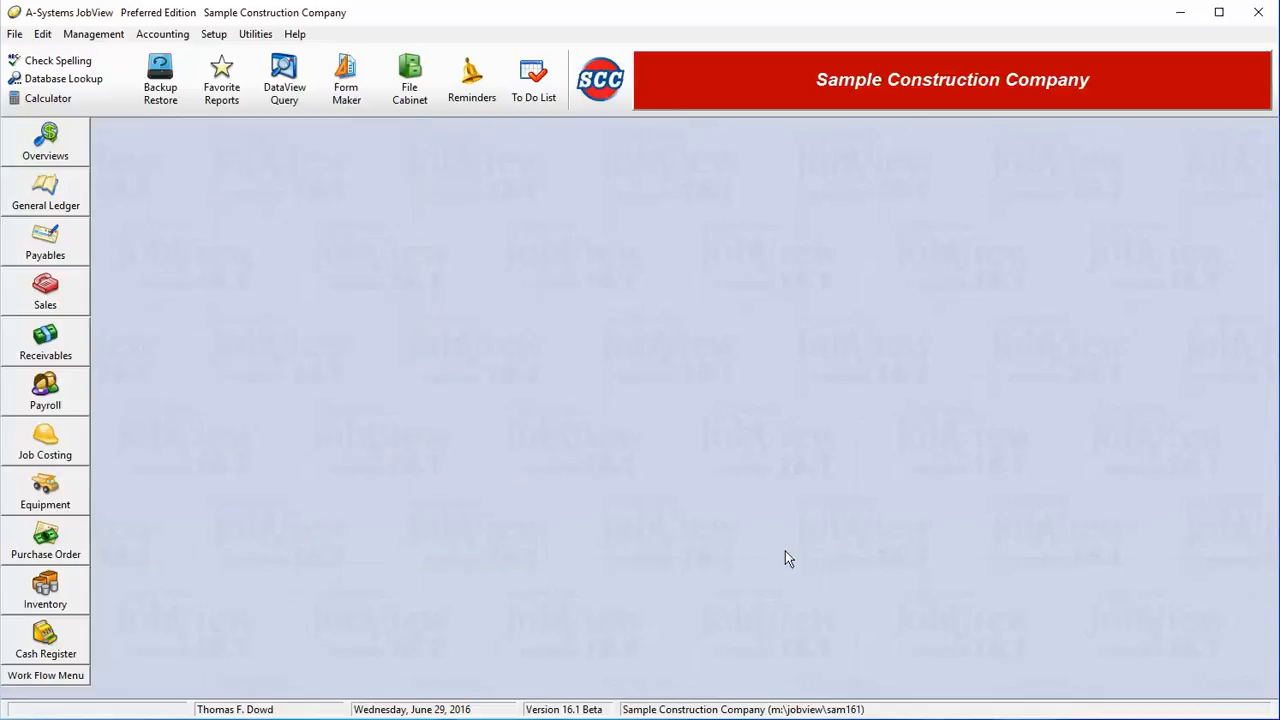